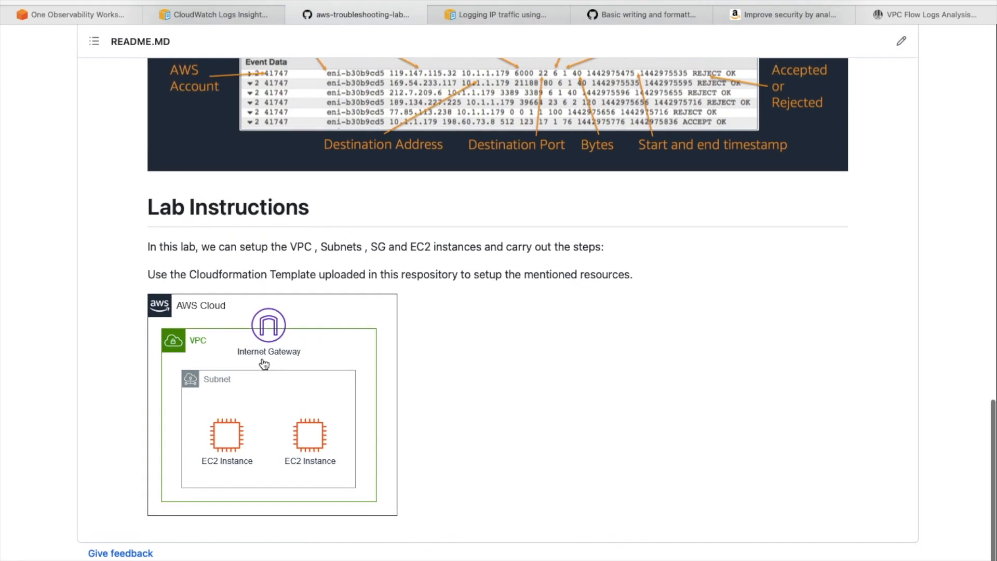
Review the README's lab instructions and open the CloudFormation template aws-troubleshooting-labs-lab1.yml from the lab1 folder.
scroll(264, 364, down, 1)
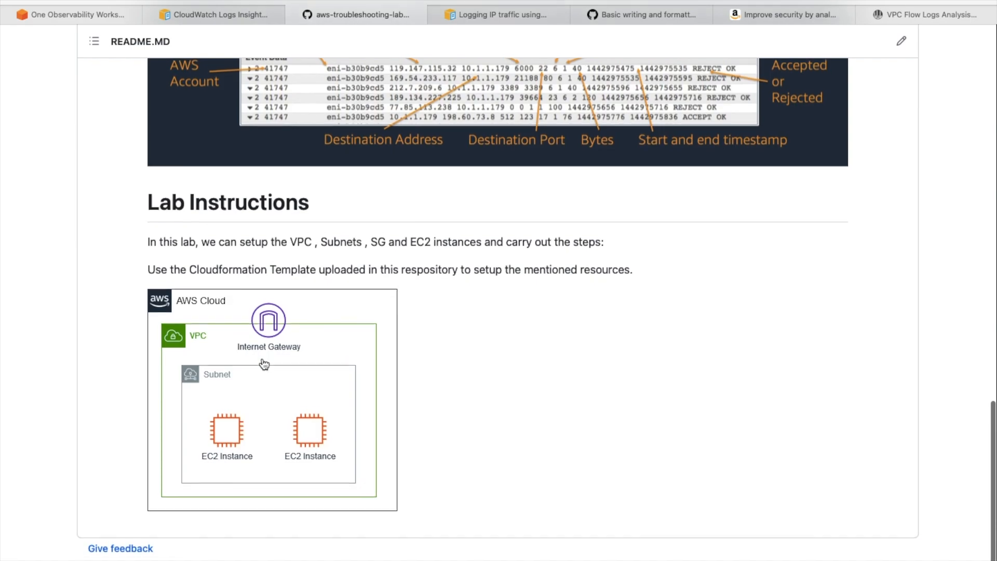
scroll(508, 256, up, 10)
scroll(507, 256, up, 10)
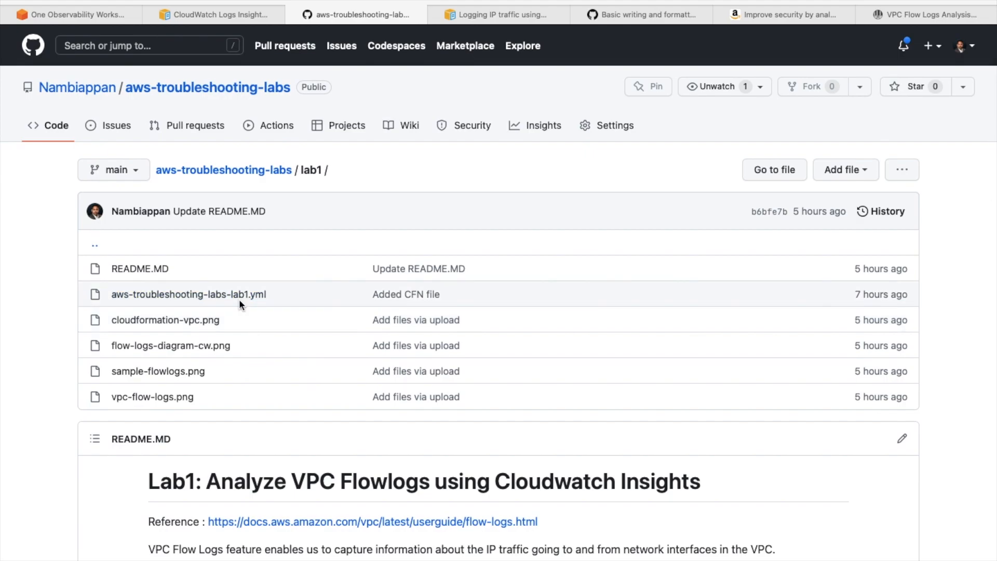
scroll(273, 328, down, 6)
scroll(272, 328, down, 20)
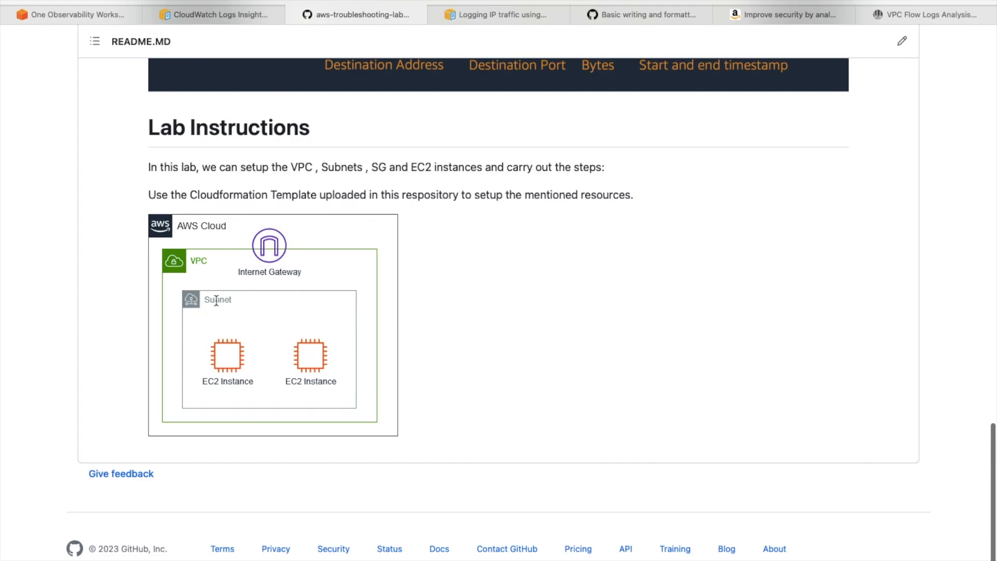
scroll(342, 327, up, 12)
scroll(341, 327, up, 12)
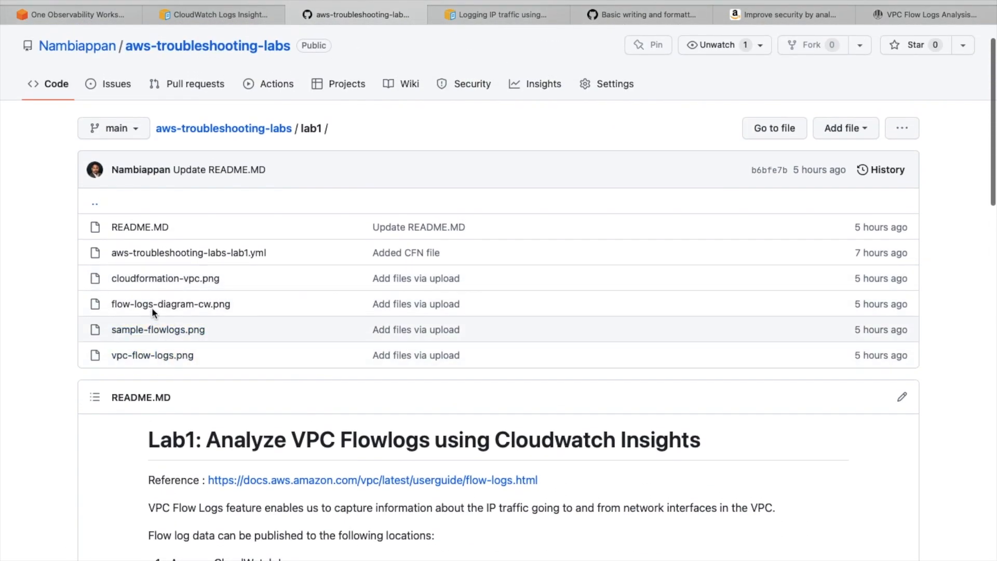
click(200, 256)
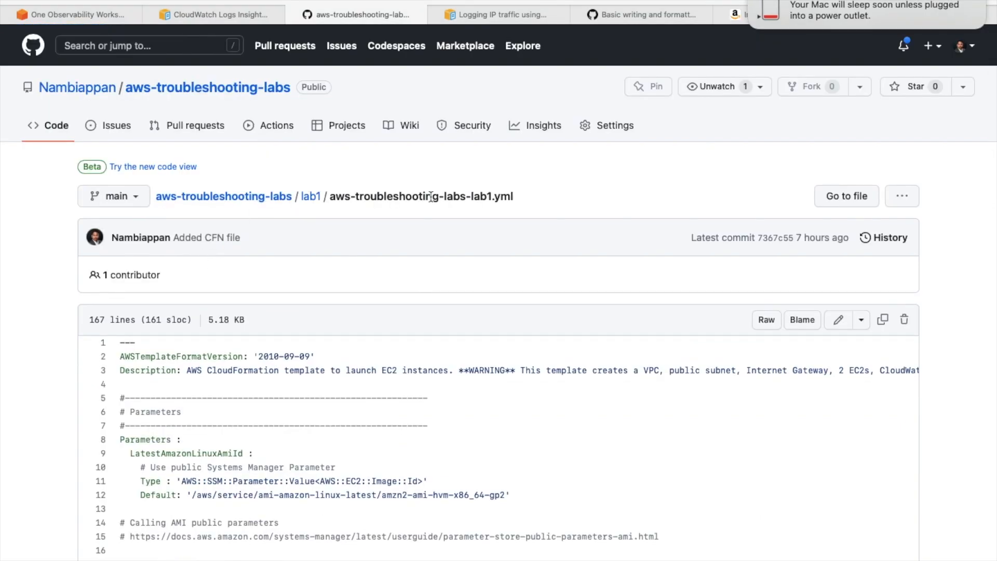
Examine the template's parameters and its VPC, internet gateway, subnet, route table and security group definitions.
scroll(482, 249, down, 4)
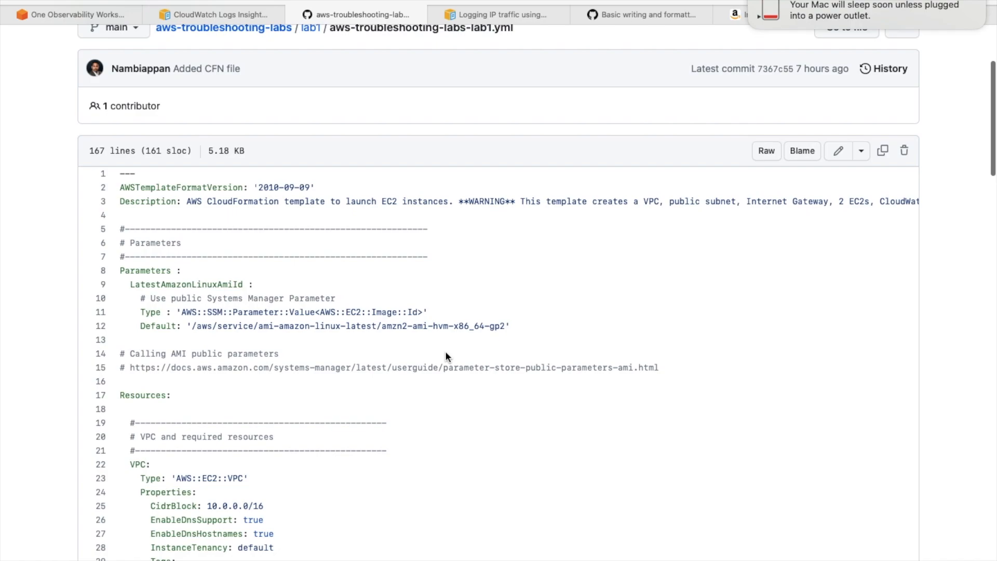
scroll(444, 350, down, 1)
scroll(445, 356, down, 2)
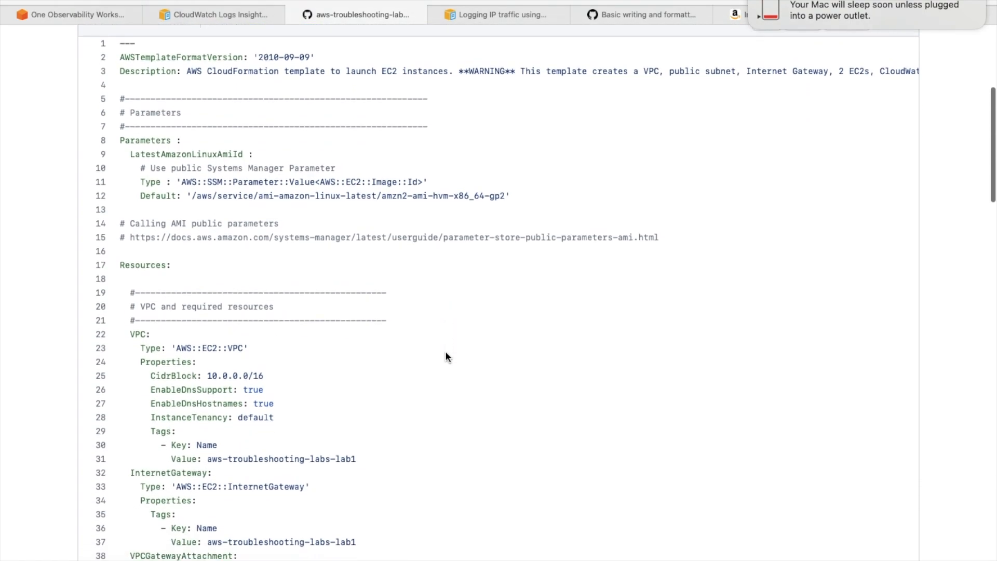
scroll(445, 353, down, 3)
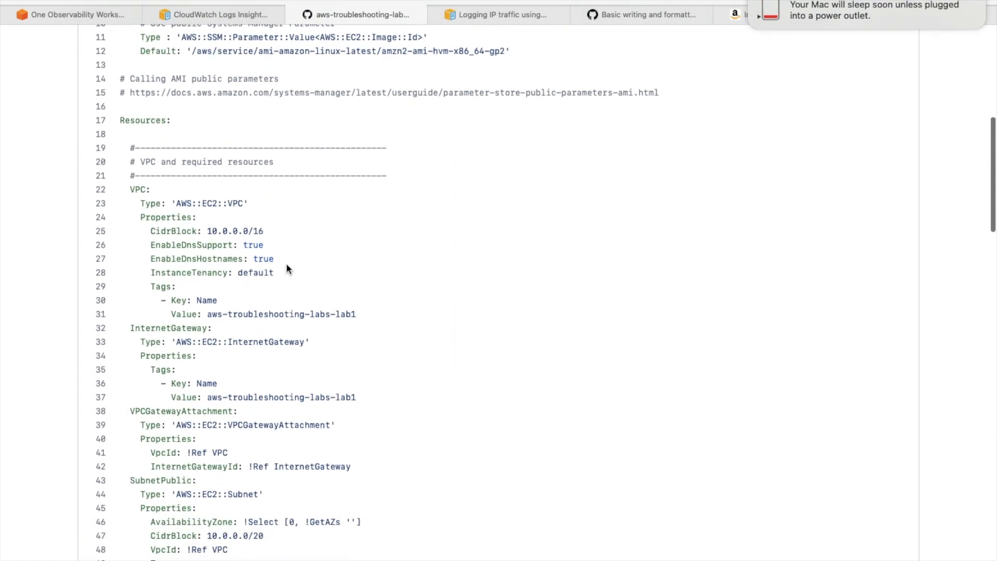
drag(130, 189, 165, 190)
scroll(234, 233, down, 1)
double_click(156, 267)
scroll(248, 283, down, 1)
scroll(248, 283, down, 1)
click(175, 290)
scroll(244, 384, down, 2)
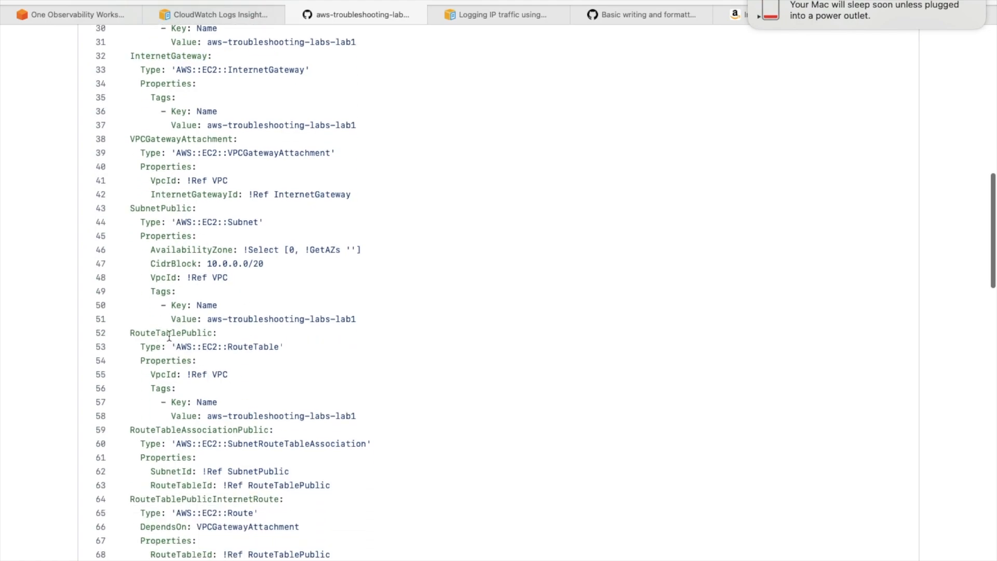
scroll(226, 367, down, 2)
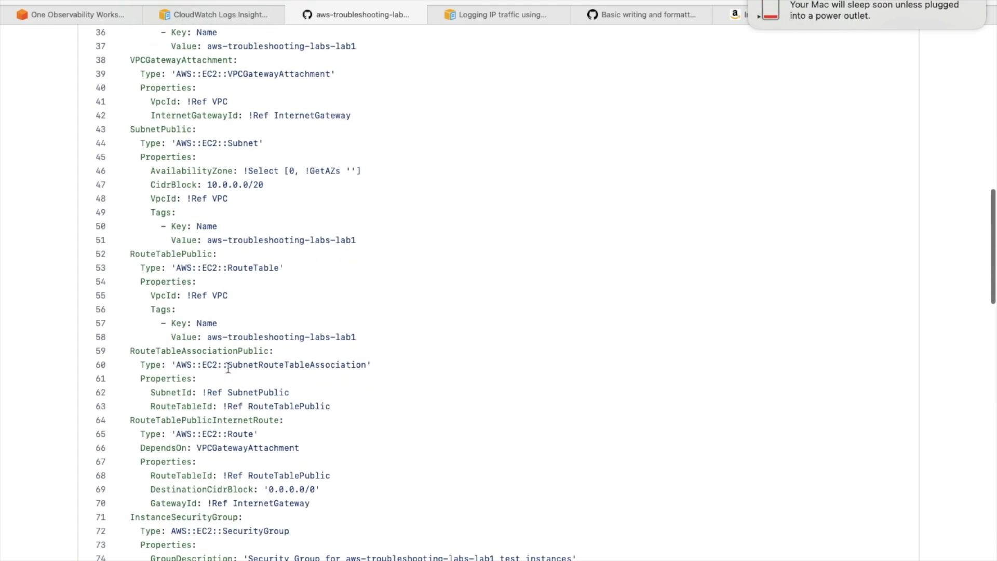
scroll(228, 368, down, 4)
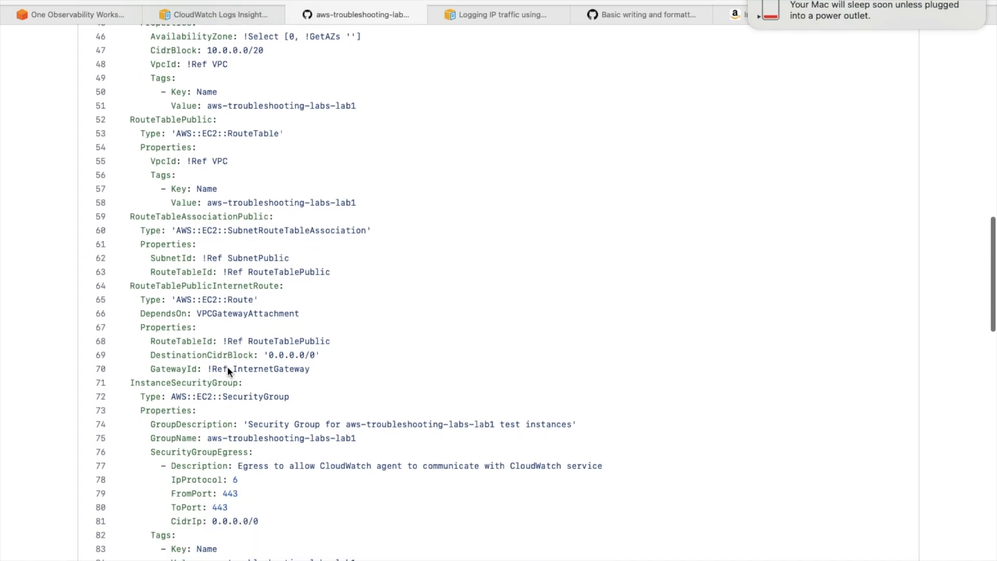
scroll(228, 367, down, 8)
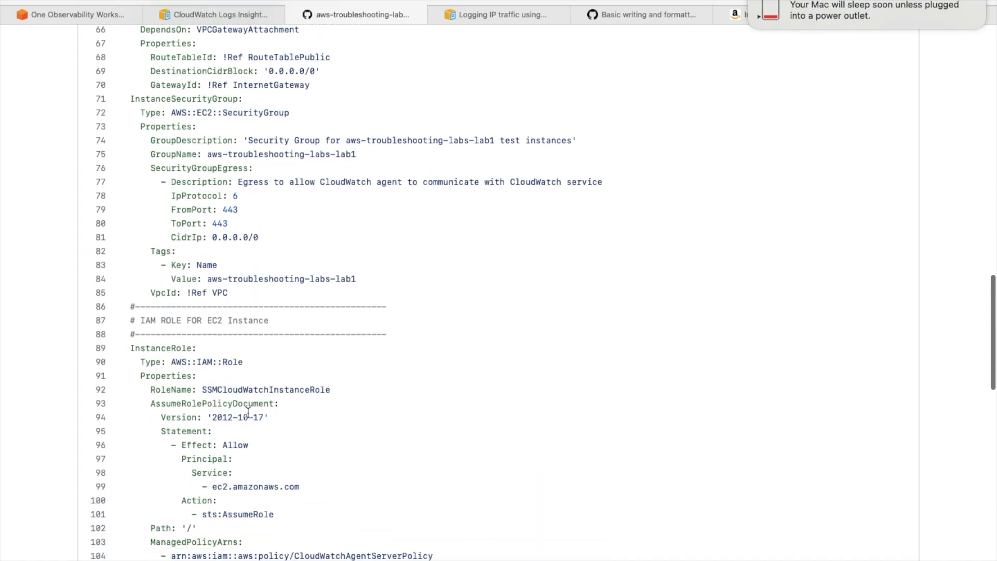
Examine the IAM role's managed policies and the two Linux EC2 instance definitions in the template.
scroll(192, 429, down, 5)
drag(167, 384, 233, 409)
scroll(279, 421, down, 7)
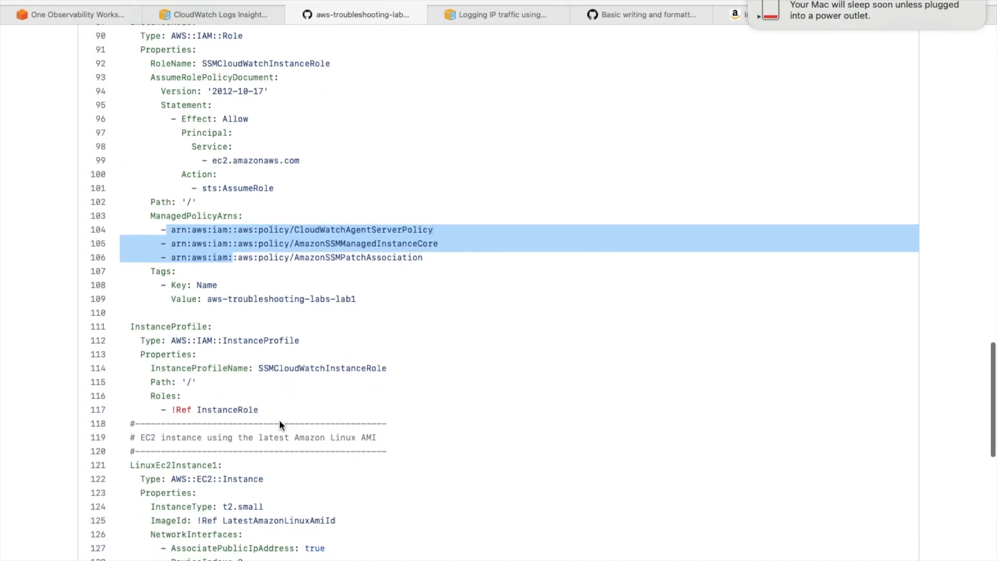
double_click(181, 355)
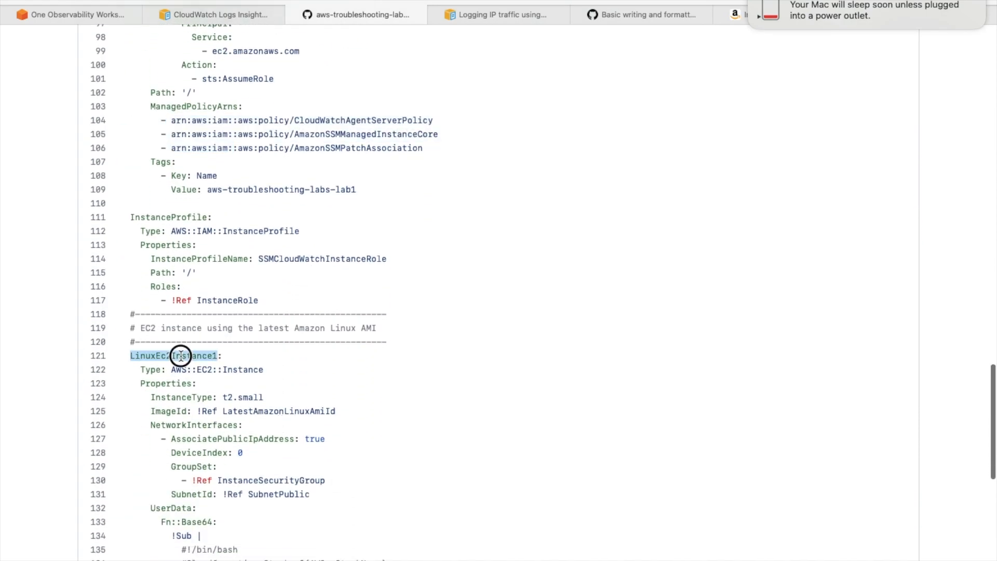
scroll(234, 369, down, 3)
scroll(233, 369, down, 3)
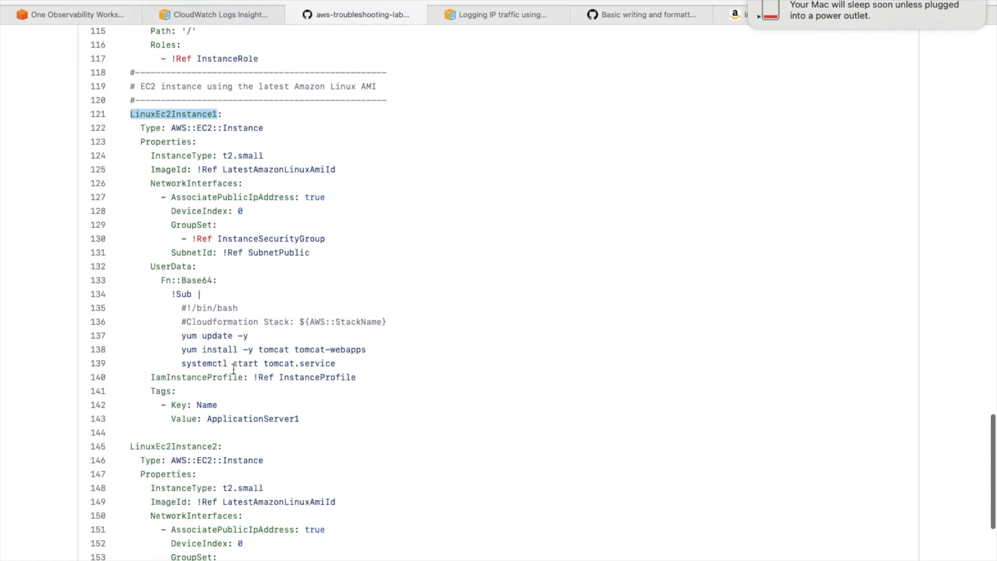
double_click(244, 418)
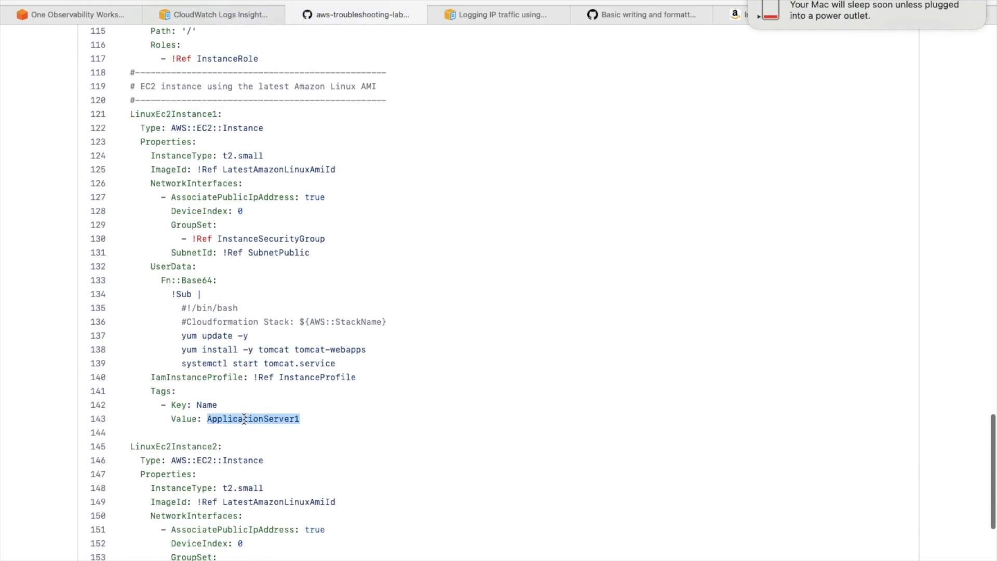
scroll(190, 446, down, 8)
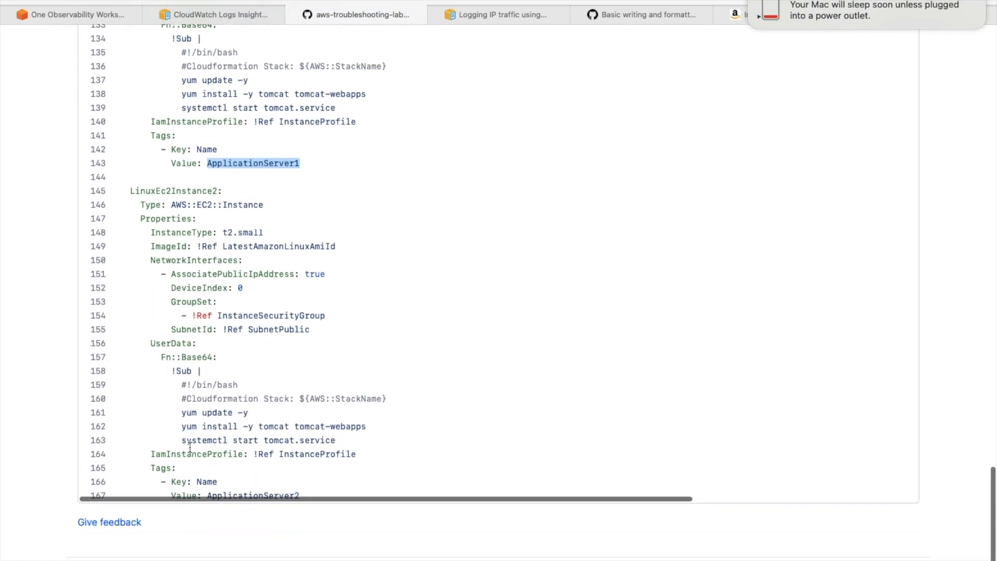
scroll(325, 369, up, 20)
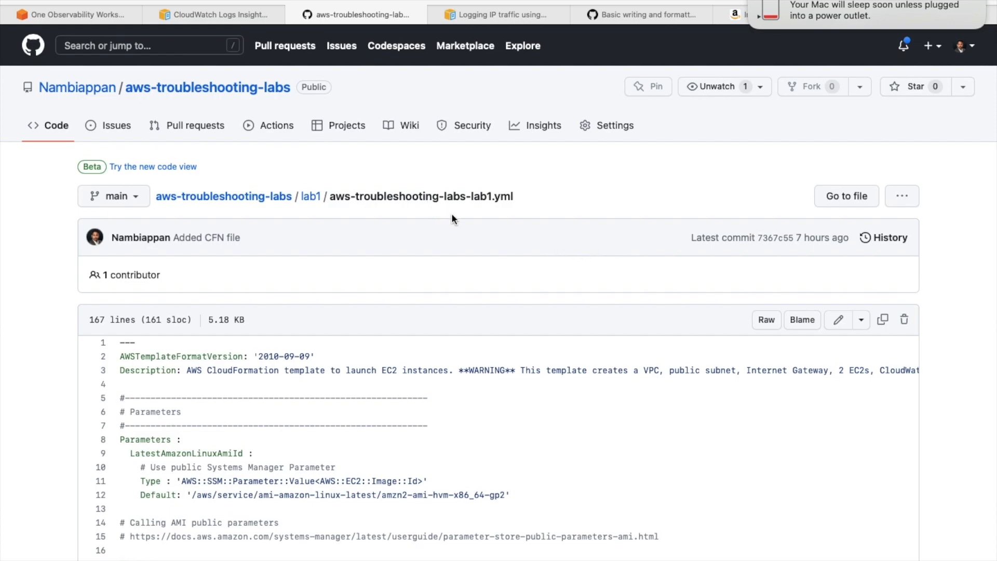
Switch to the CloudFormation console in Chrome and start creating a new stack.
key(super+Tab)
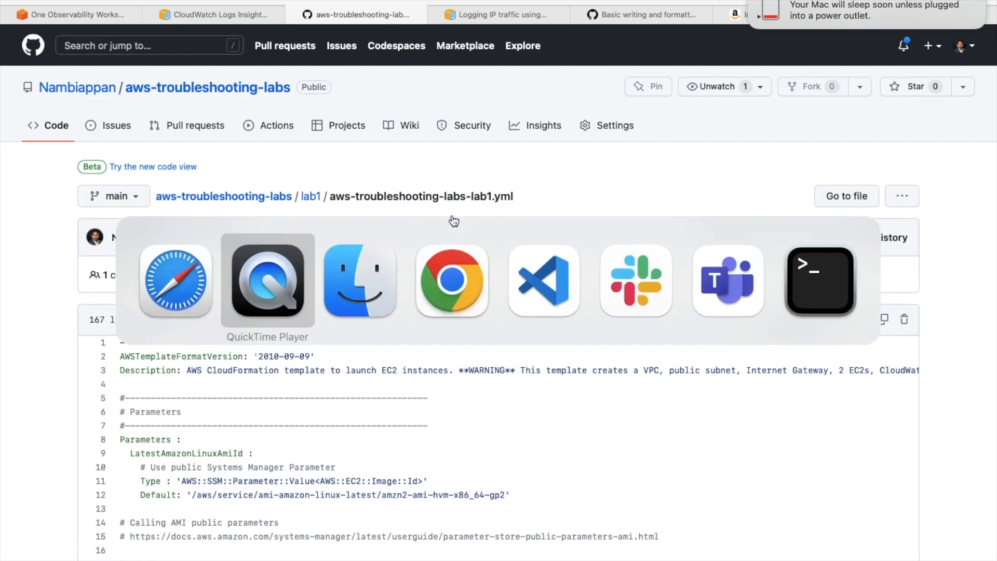
key(super+Tab)
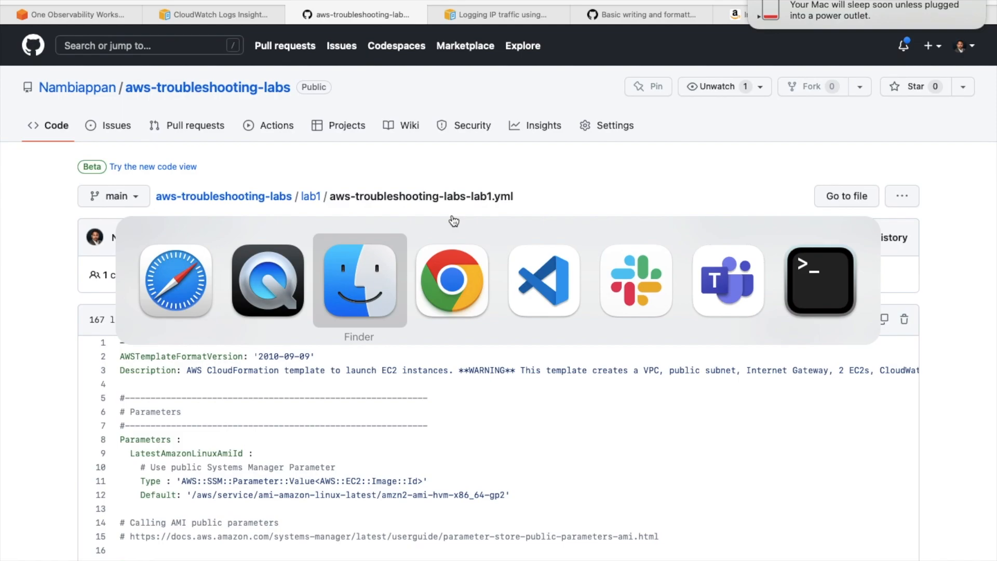
key(super+Tab)
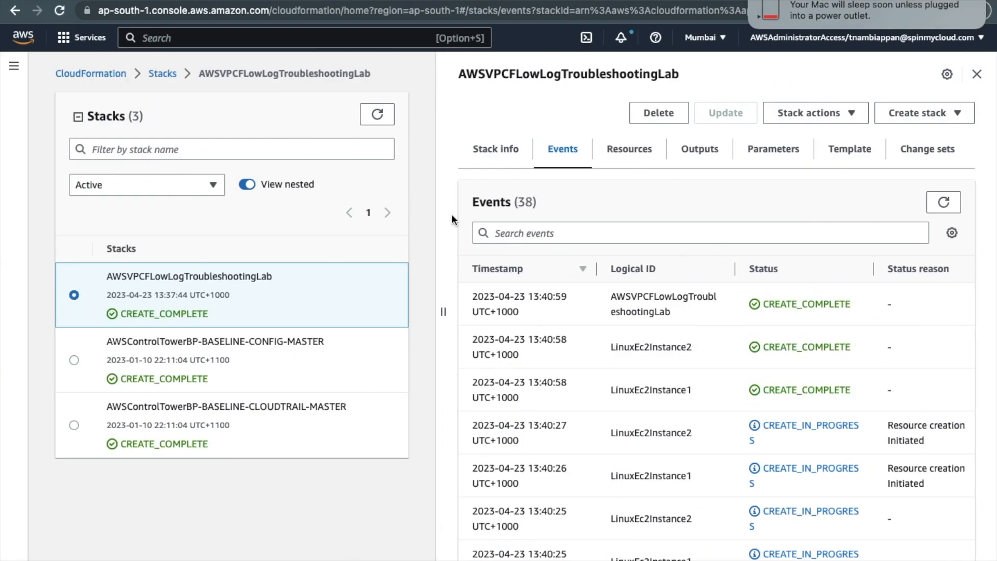
click(943, 118)
click(856, 136)
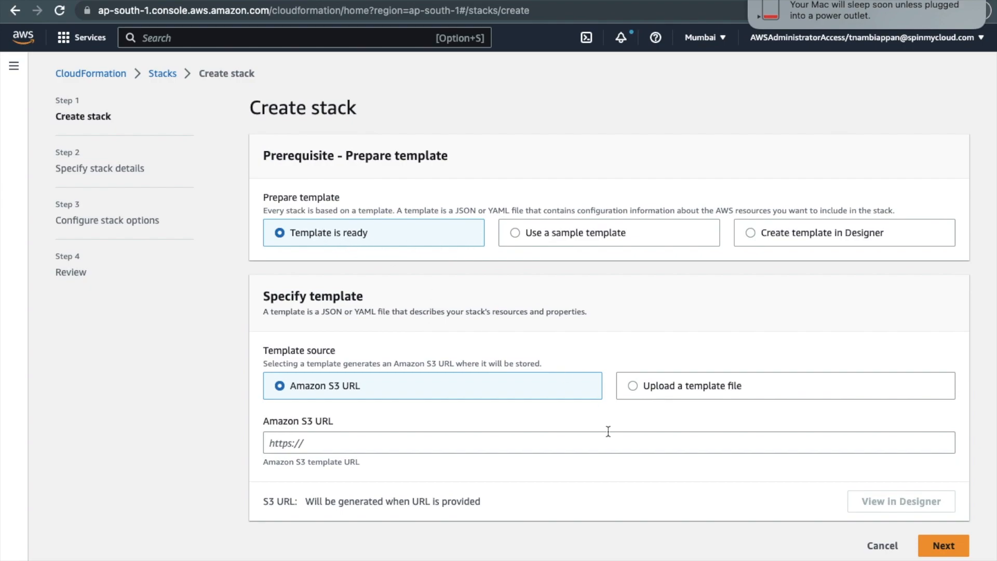
Upload aws-troubleshooting-labs-lab1.yml as the stack's template file and continue to the stack details.
click(633, 386)
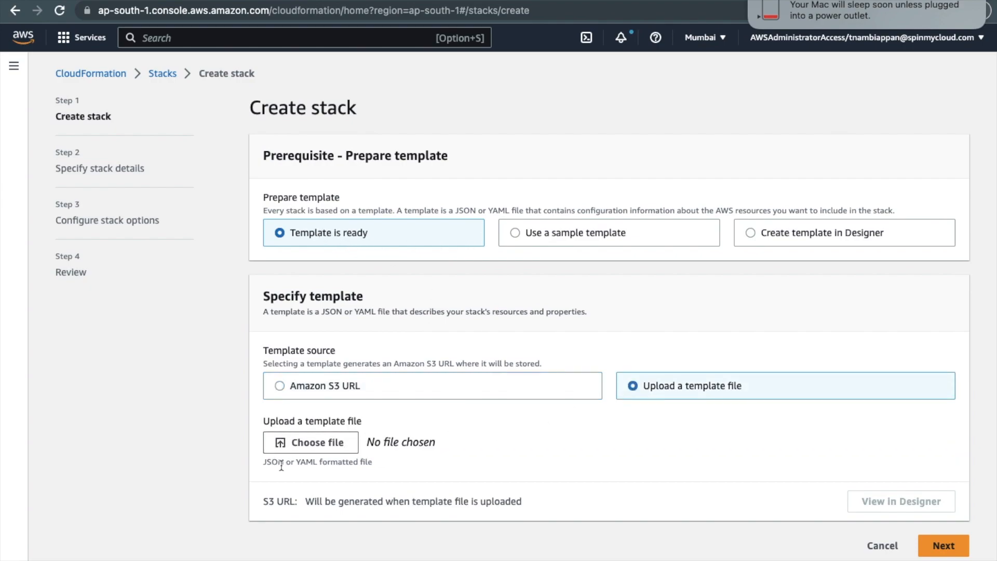
click(326, 445)
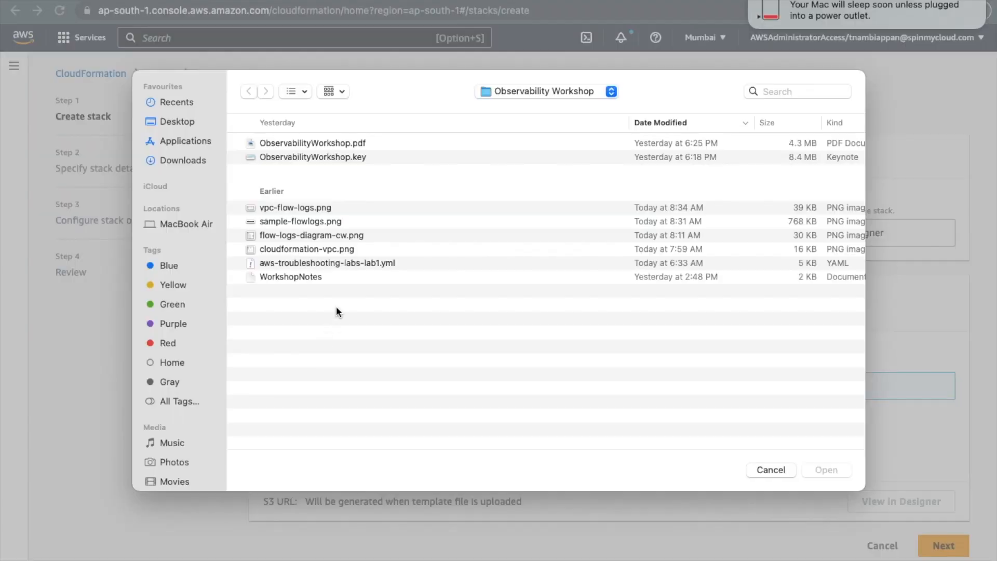
click(344, 264)
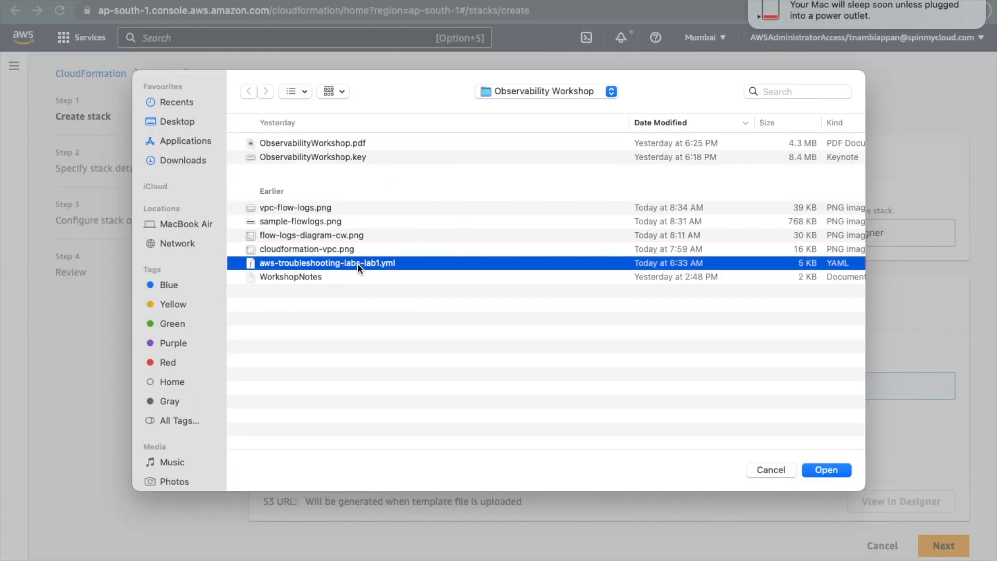
click(849, 467)
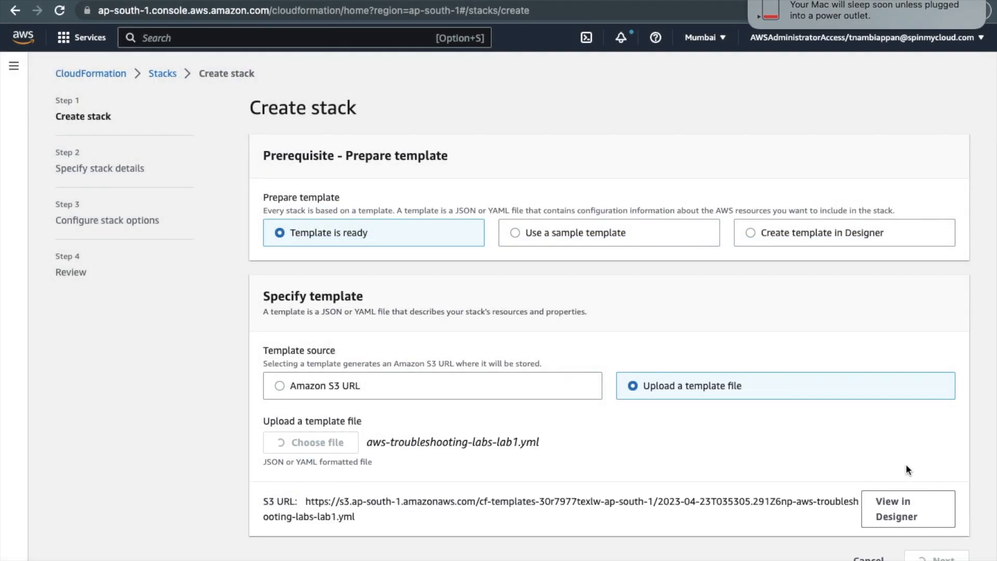
scroll(923, 530, down, 1)
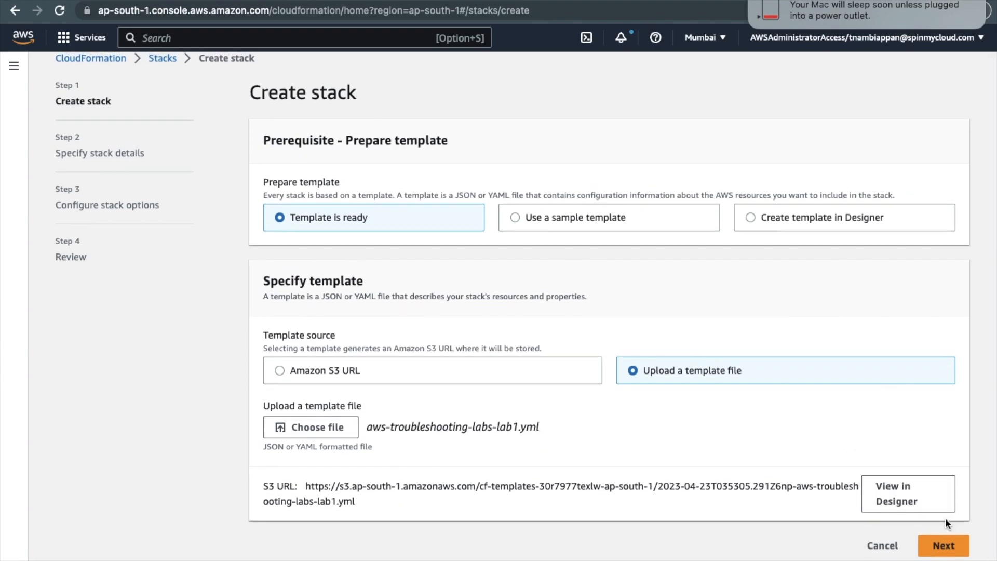
click(943, 546)
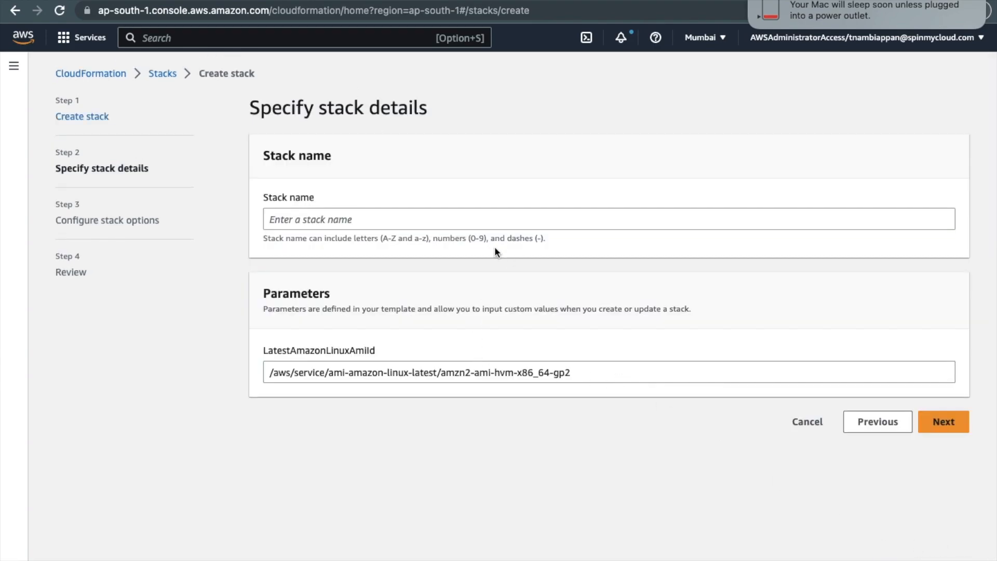
Name the stack TestStack, keep the default AMI parameter, and continue to the stack options.
click(468, 217)
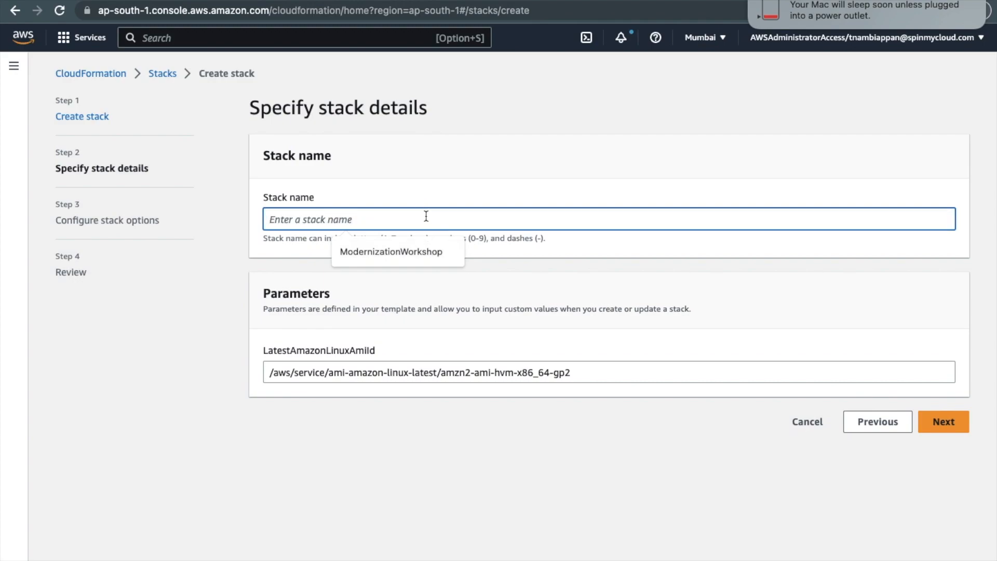
text(TestStack)
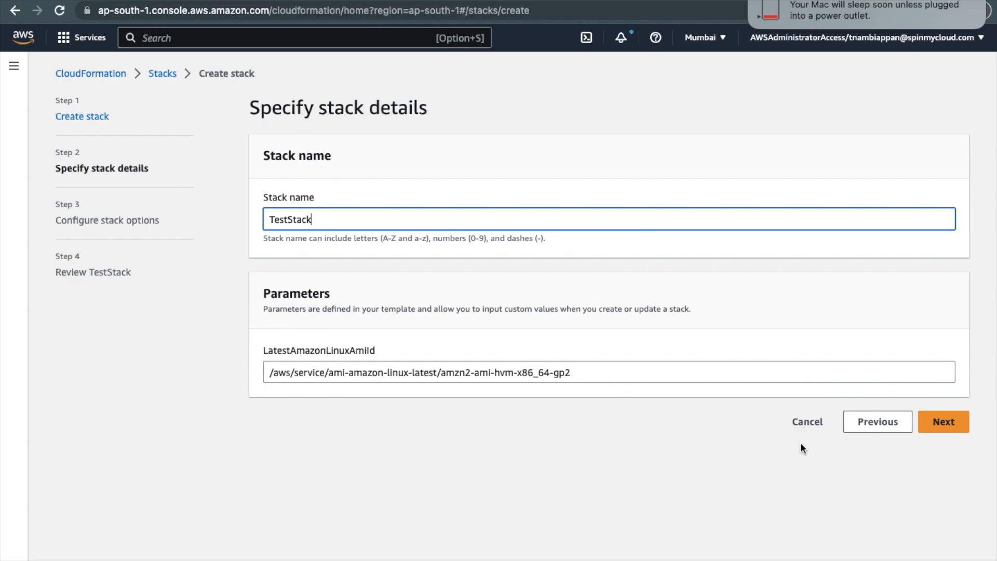
click(943, 422)
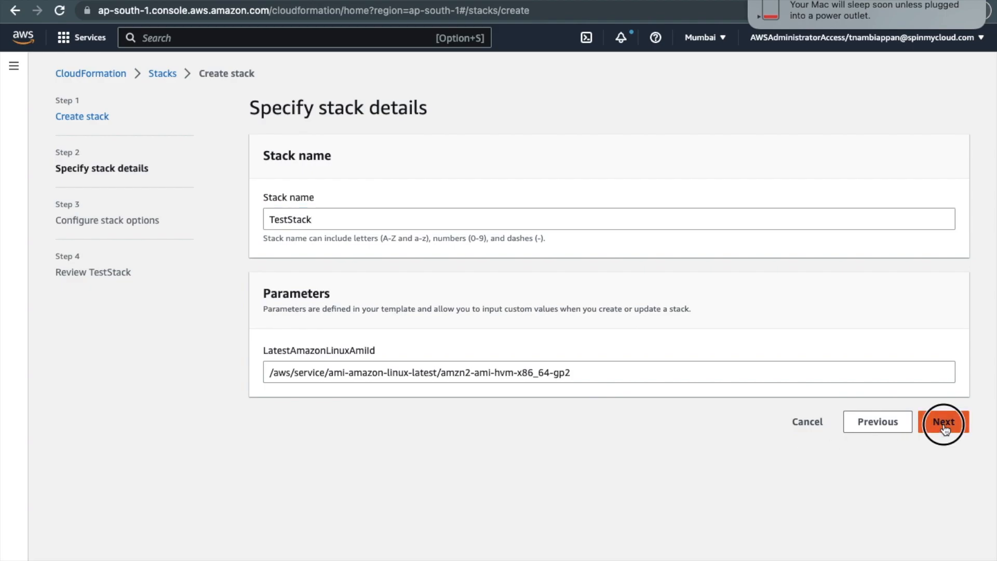
Accept the default stack options and review the stack summary through to the IAM capabilities acknowledgement.
scroll(688, 416, down, 1)
scroll(688, 425, down, 7)
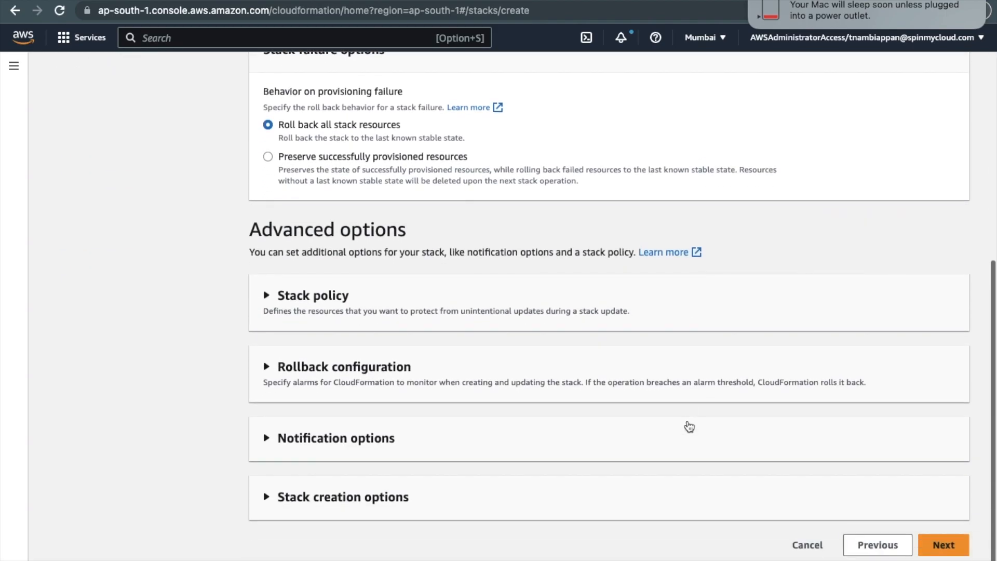
scroll(689, 427, up, 1)
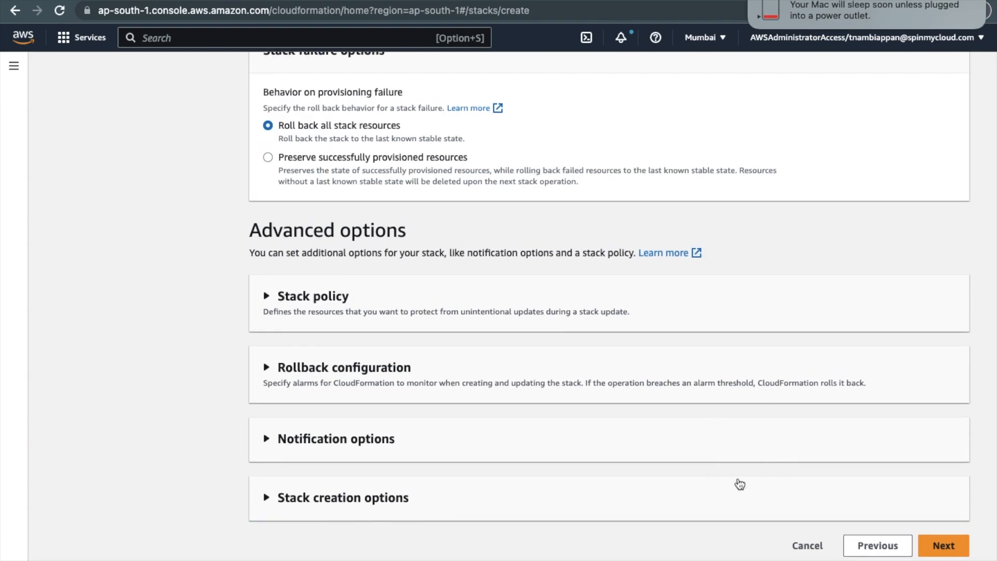
click(944, 545)
scroll(683, 461, down, 5)
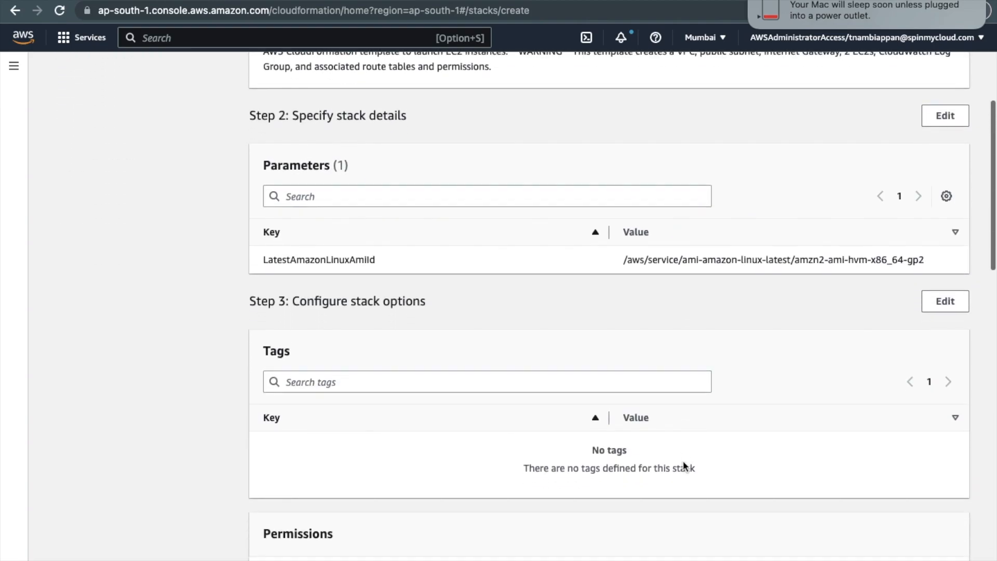
scroll(684, 460, down, 15)
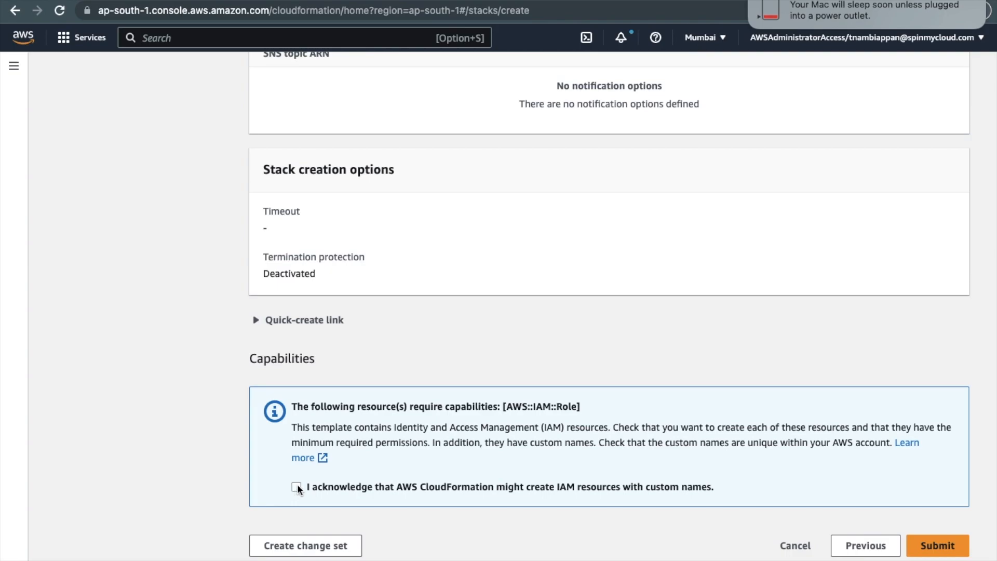
Leave the TestStack review for the stacks list and examine the resources of the existing AWSVPCFLowLogTroubleshootingLab stack.
scroll(411, 286, up, 9)
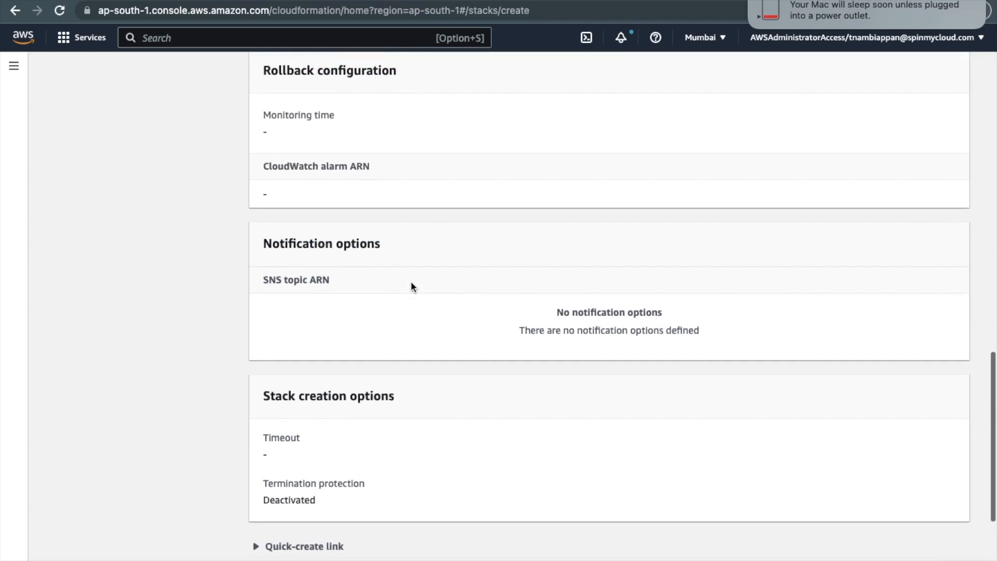
scroll(410, 282, up, 15)
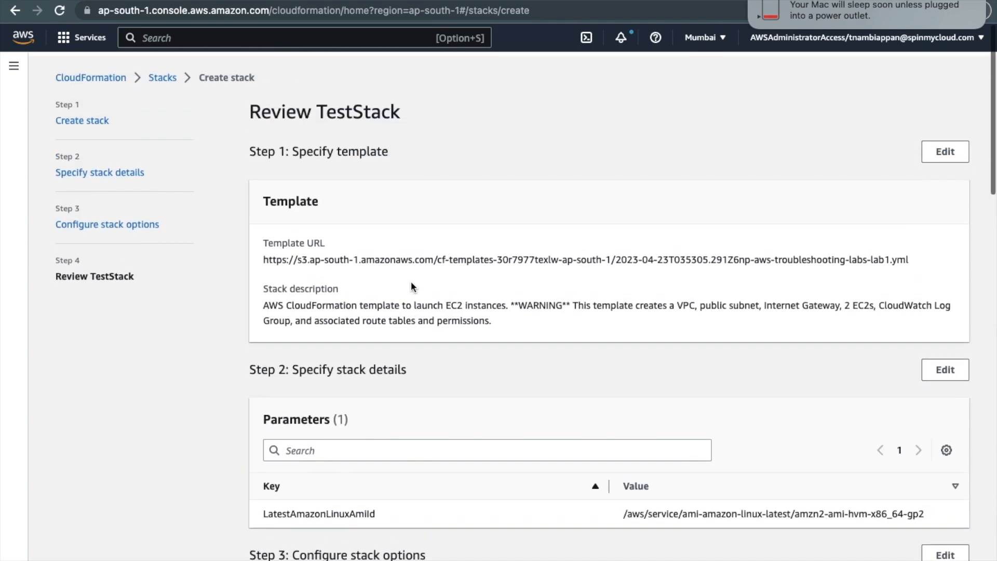
click(166, 75)
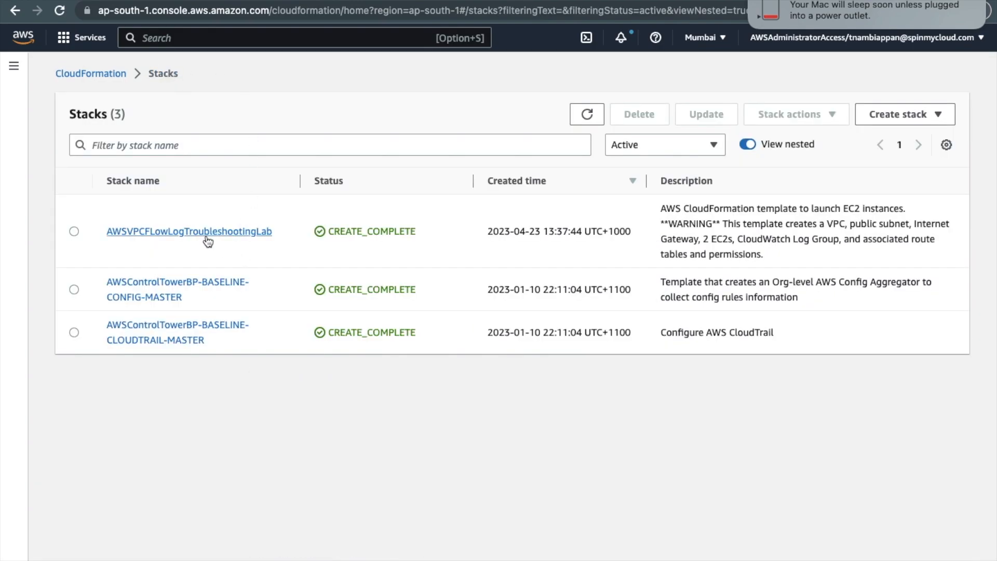
click(162, 232)
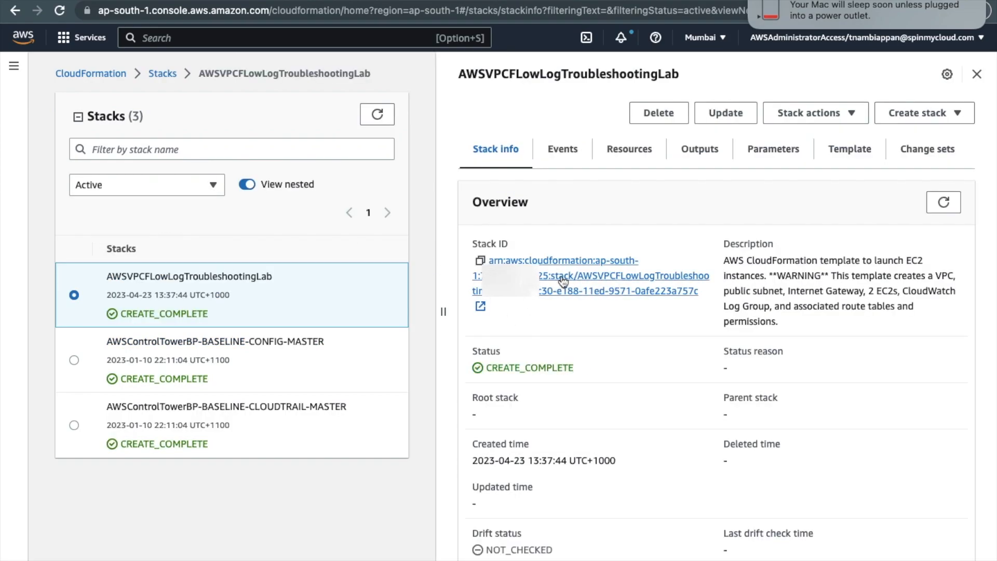
click(634, 150)
scroll(650, 410, down, 5)
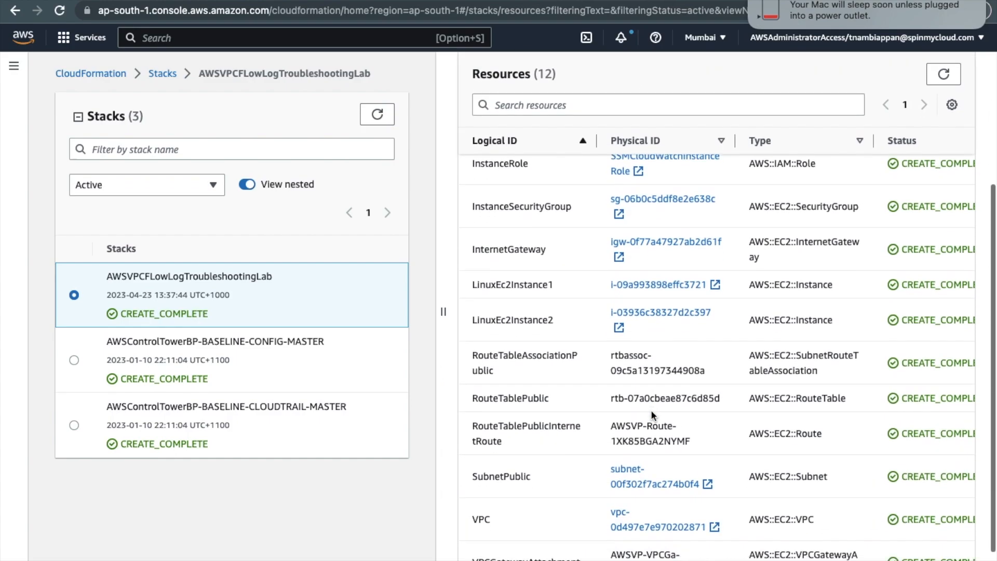
scroll(569, 354, down, 1)
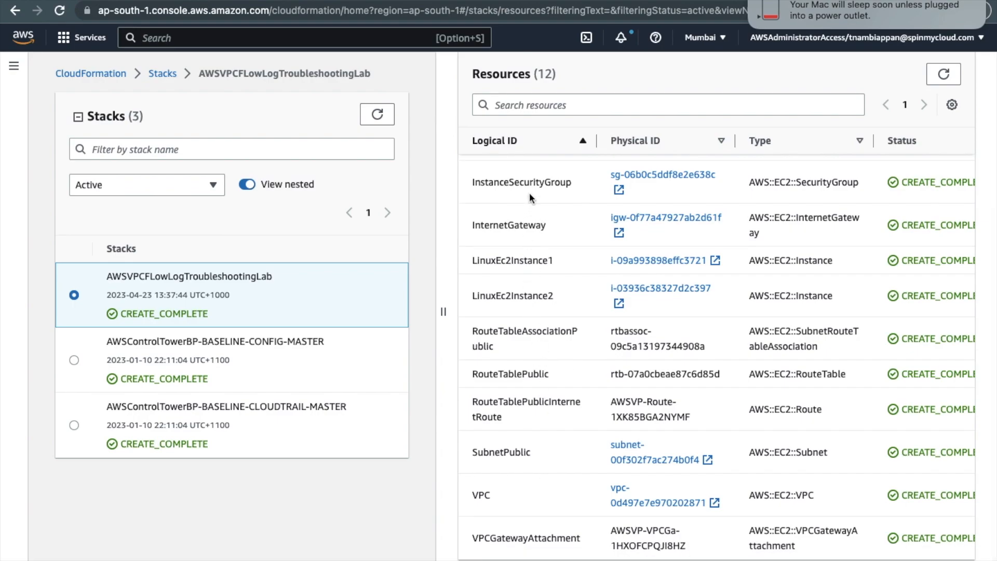
Open the EC2 service in a duplicate browser tab and list the running instances with their full names readable.
right_click(298, 2)
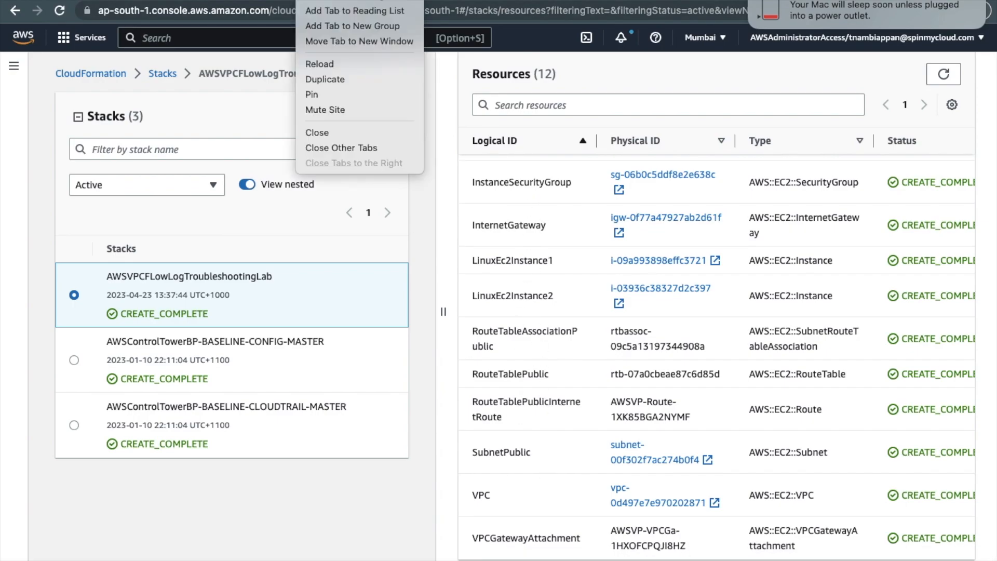
click(325, 82)
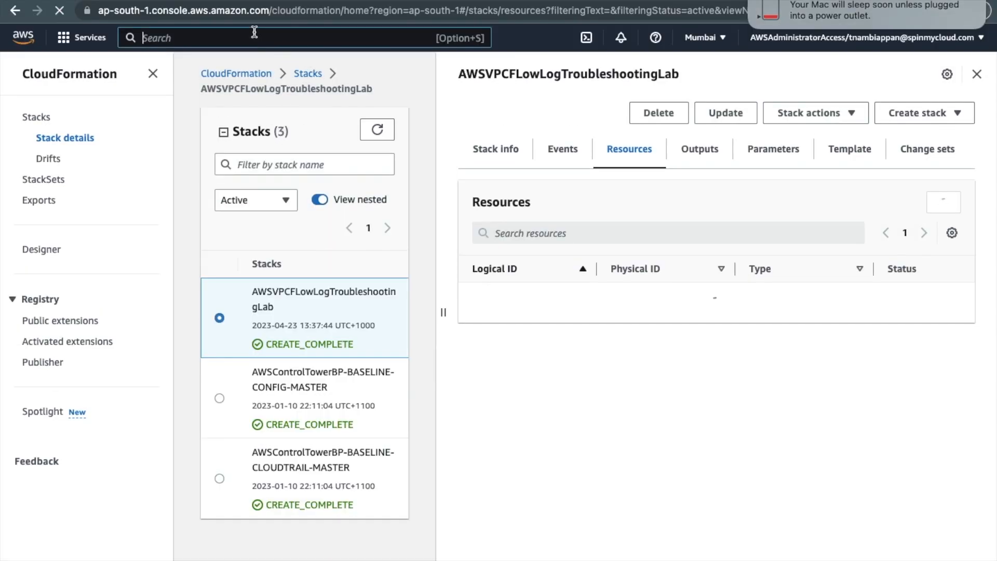
text(EC2)
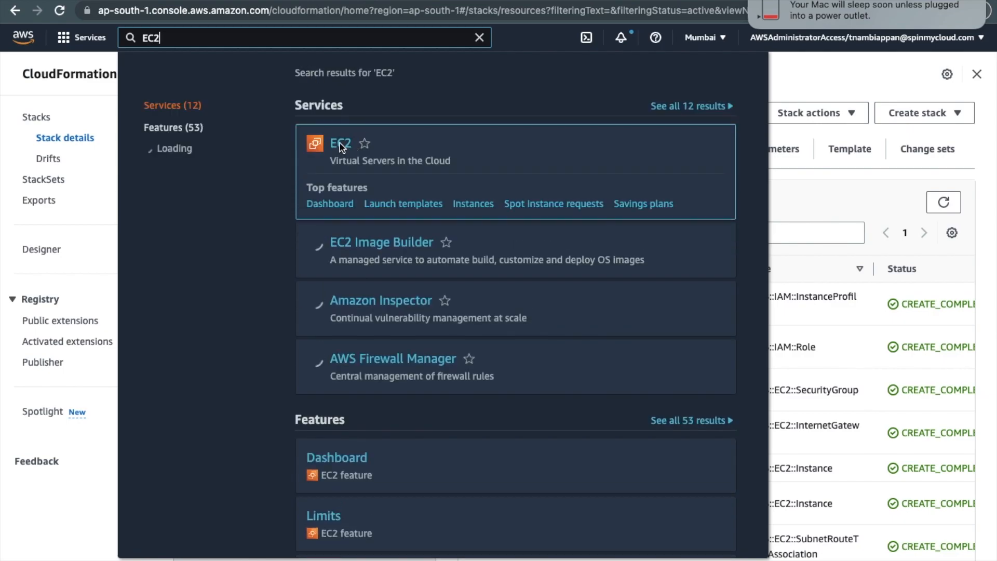
click(340, 145)
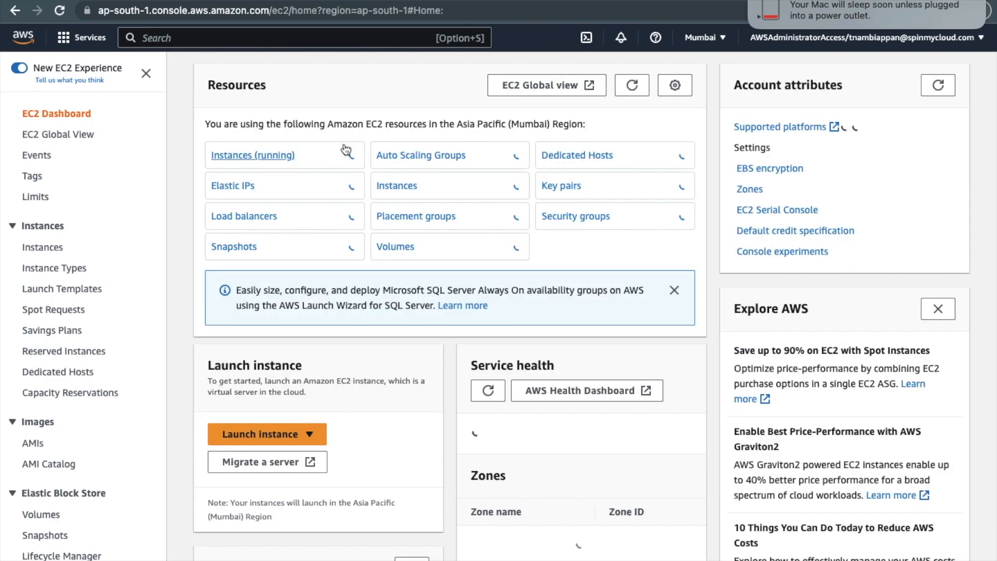
click(274, 157)
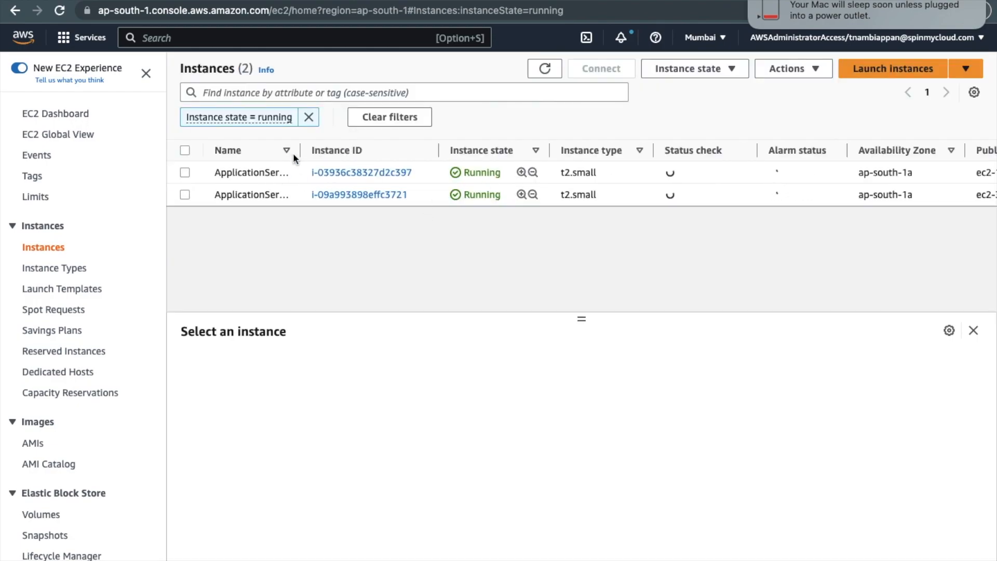
drag(300, 151, 342, 155)
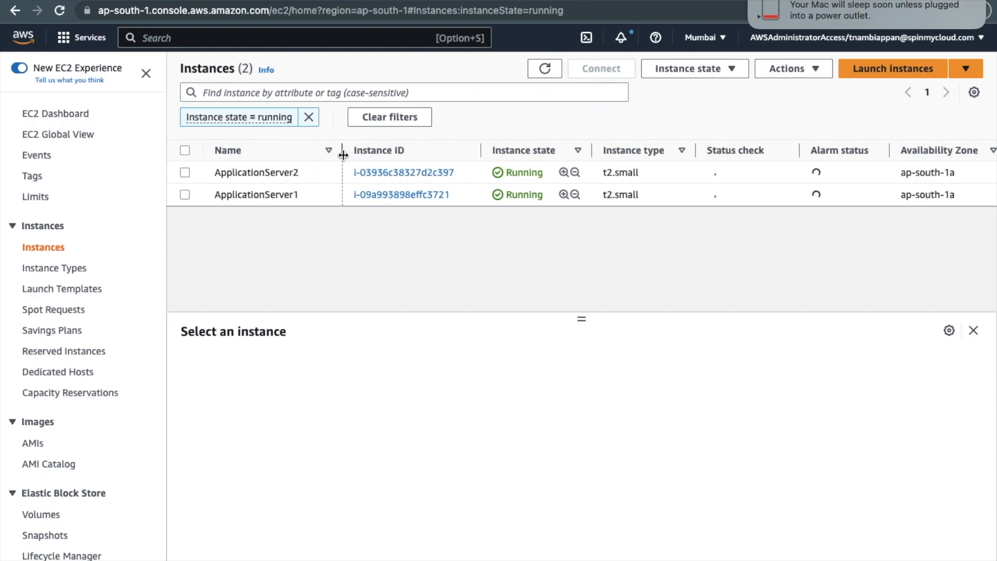
Open the VPC service in another duplicate browser tab and list the region's VPCs.
right_click(394, 0)
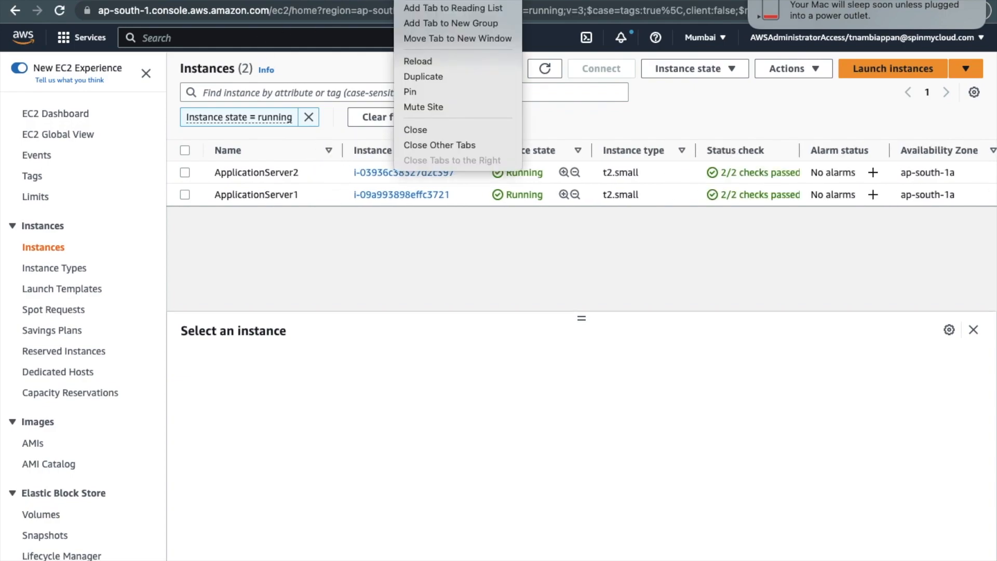
key(Escape)
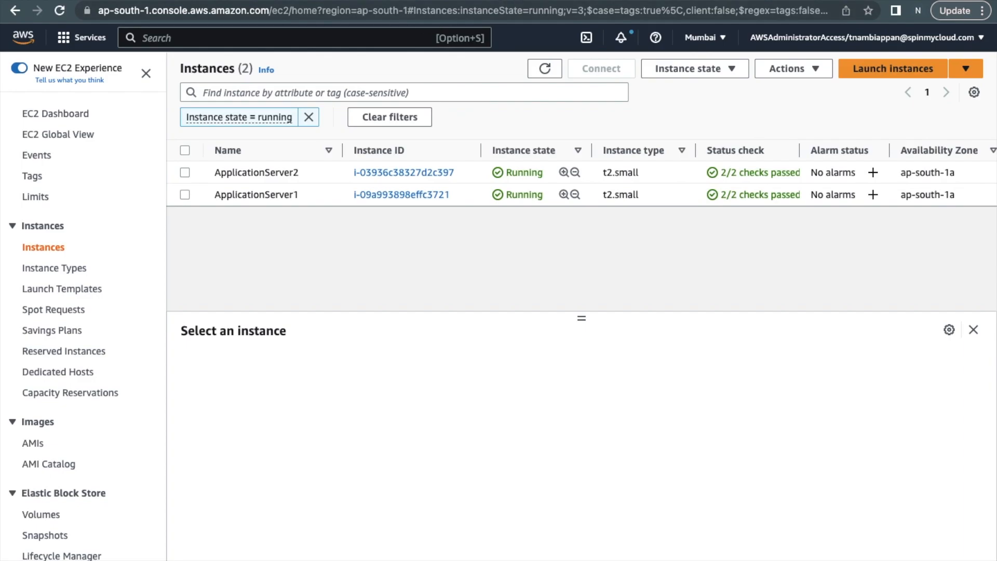
right_click(446, 1)
click(475, 74)
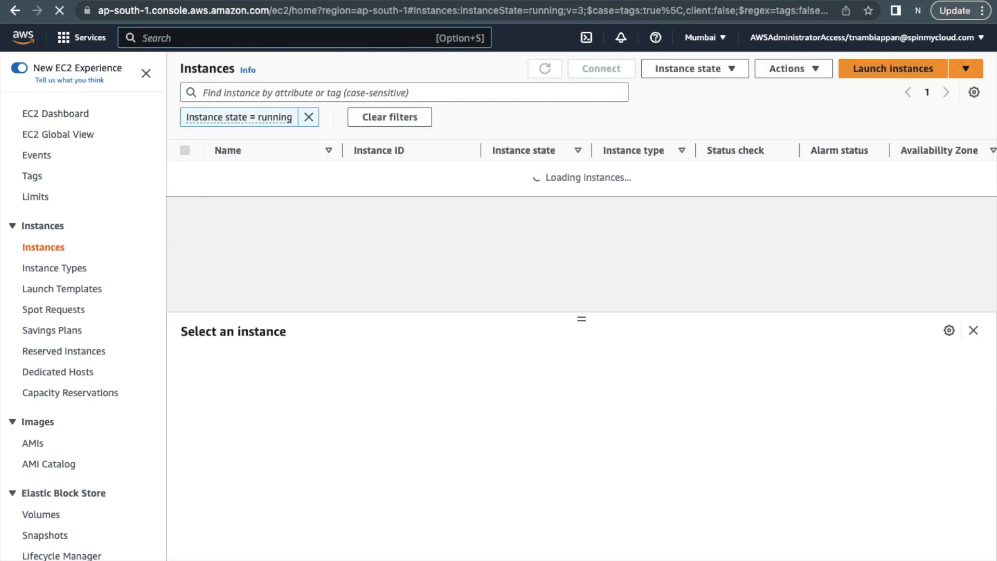
text(VPC)
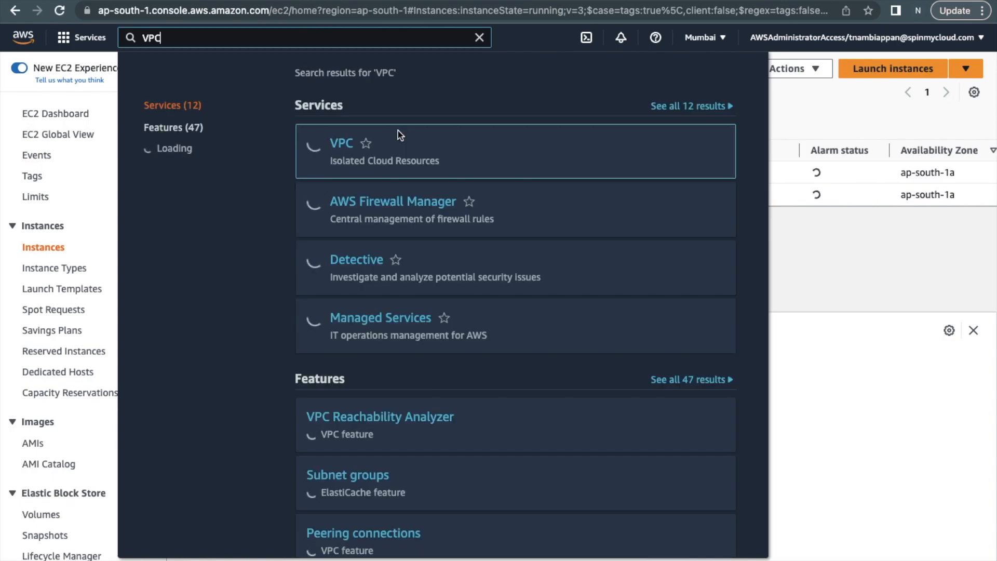
click(347, 148)
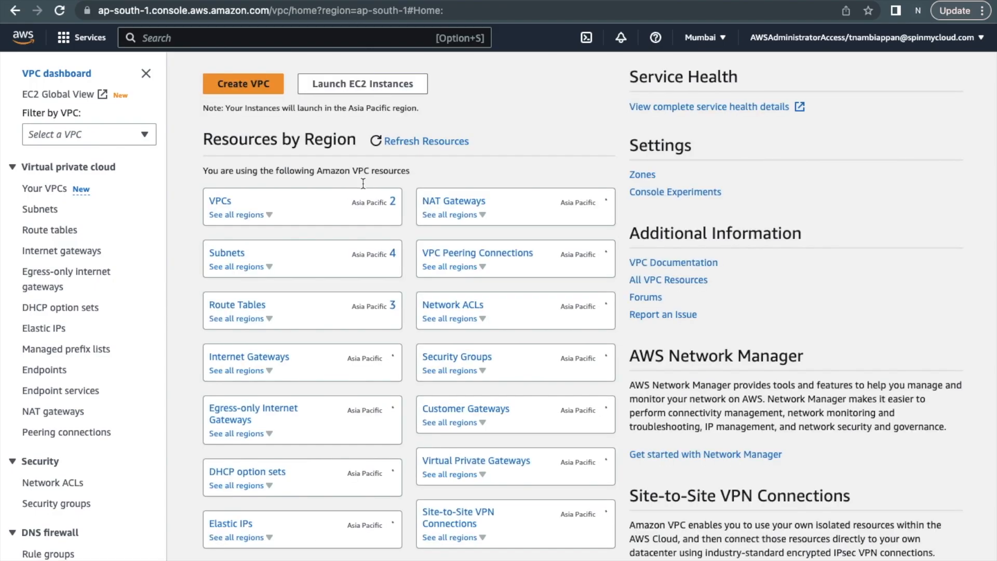
click(227, 203)
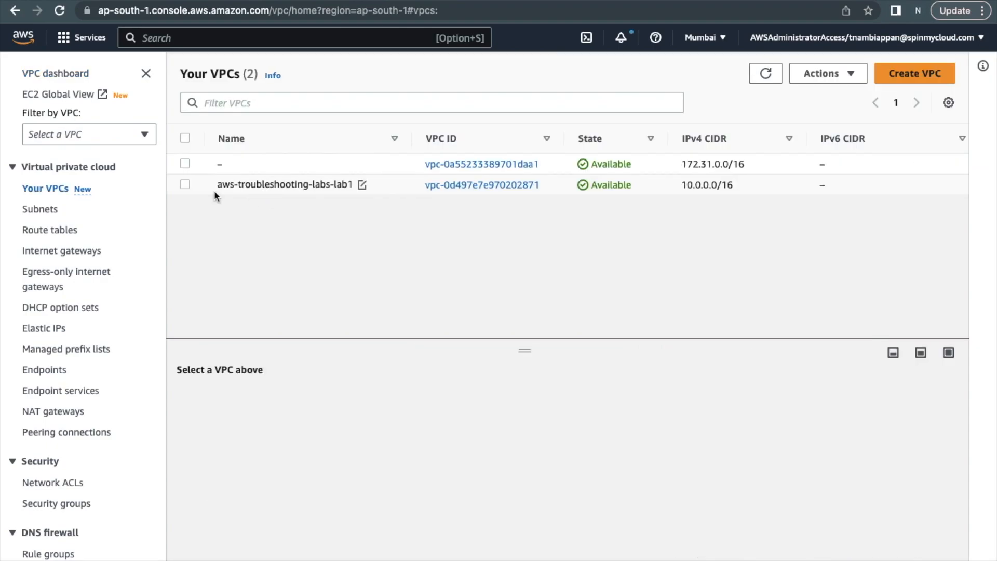
Examine the resource map of the aws-troubleshooting-labs-lab1 VPC, tracing its subnet, route table and network connection.
click(185, 184)
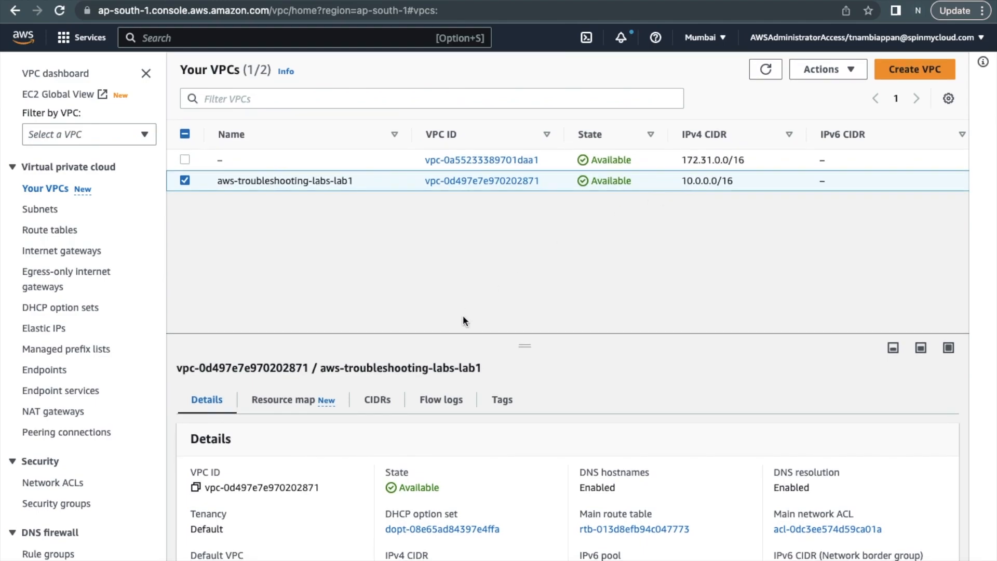
click(286, 408)
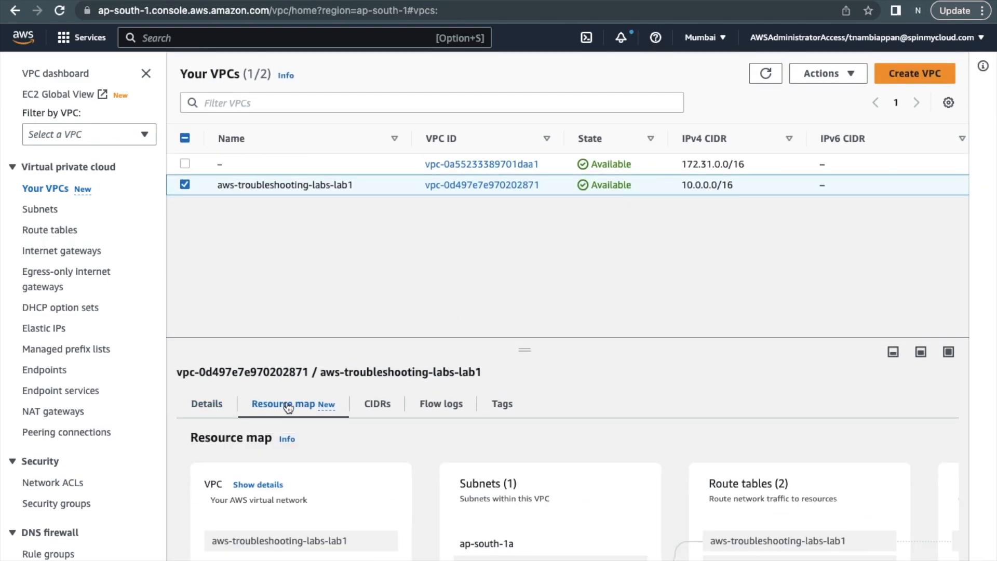
drag(514, 349, 512, 207)
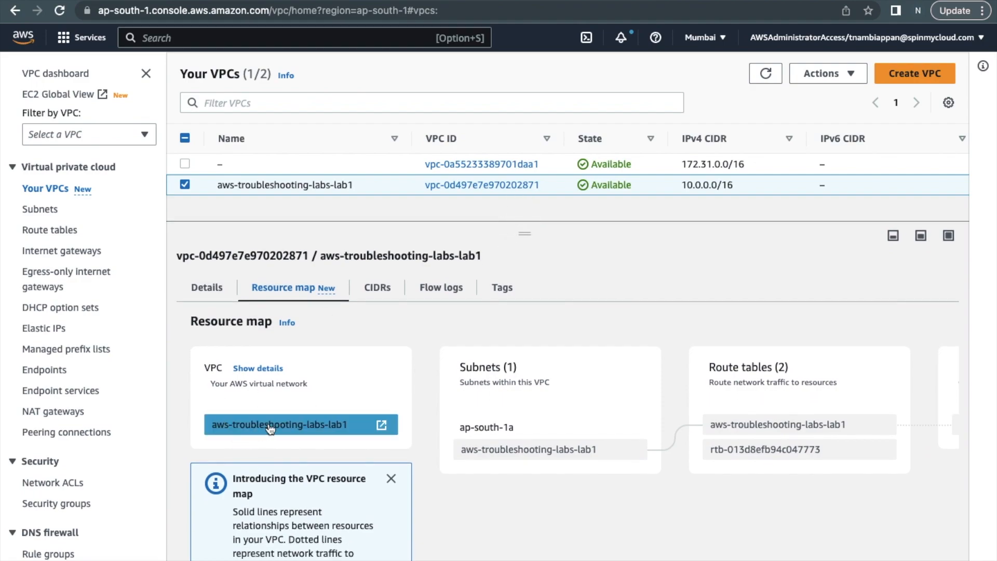
scroll(522, 457, down, 3)
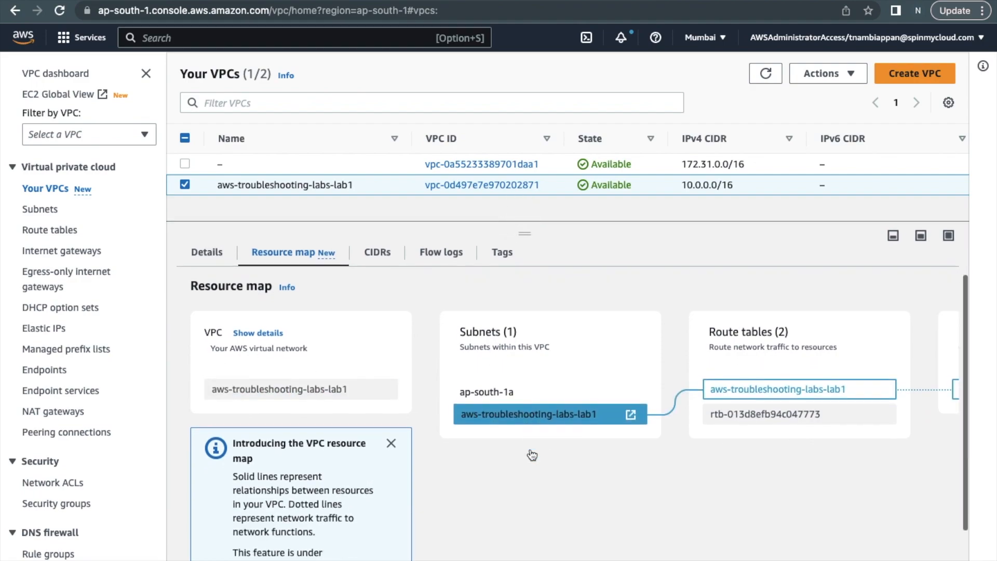
scroll(733, 382, right, 5)
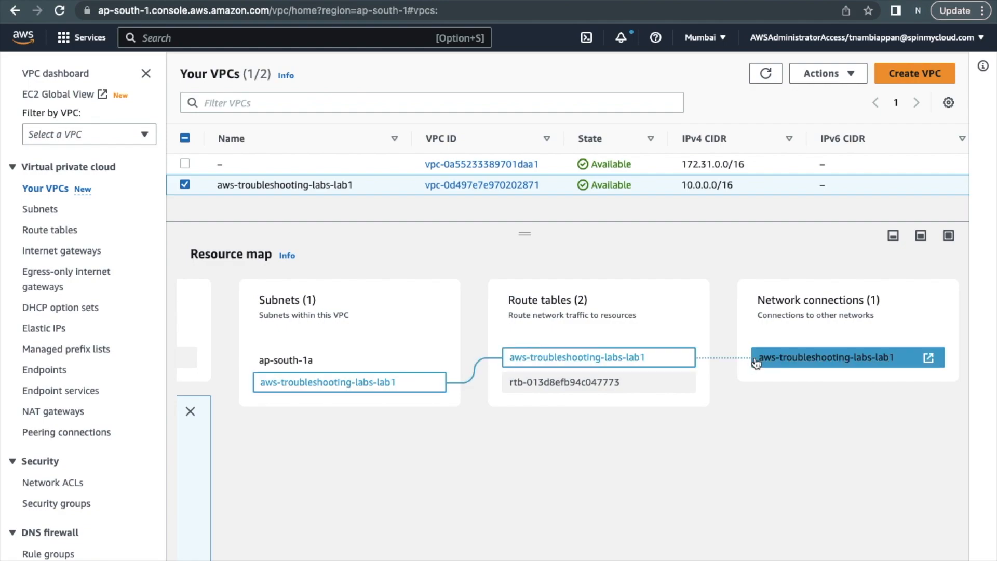
click(822, 361)
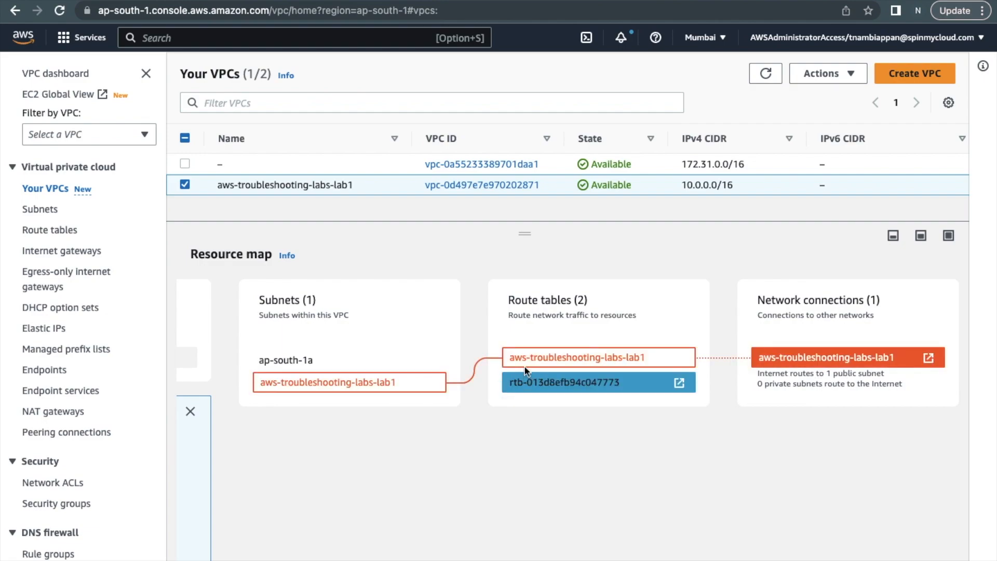
scroll(388, 340, left, 5)
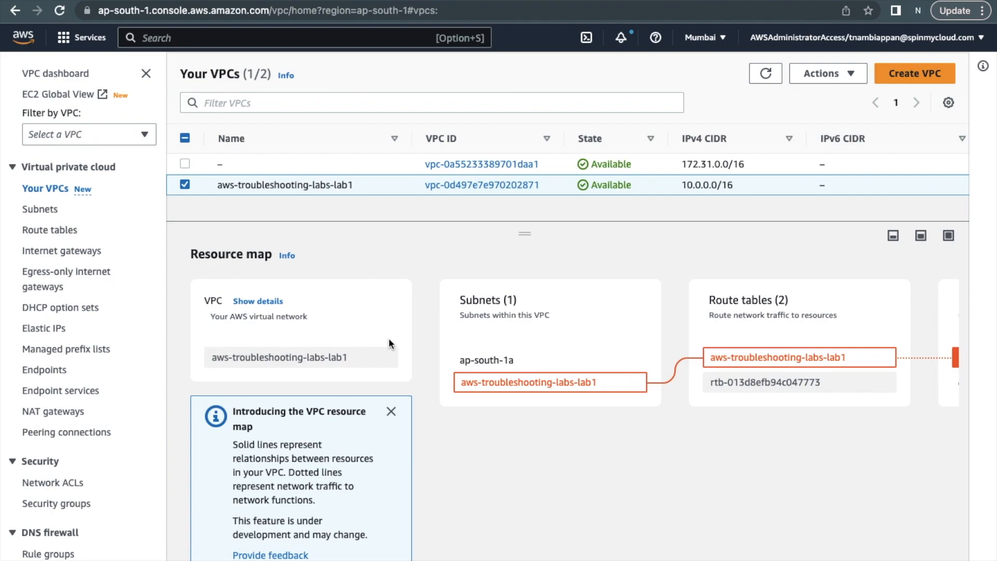
scroll(803, 336, right, 5)
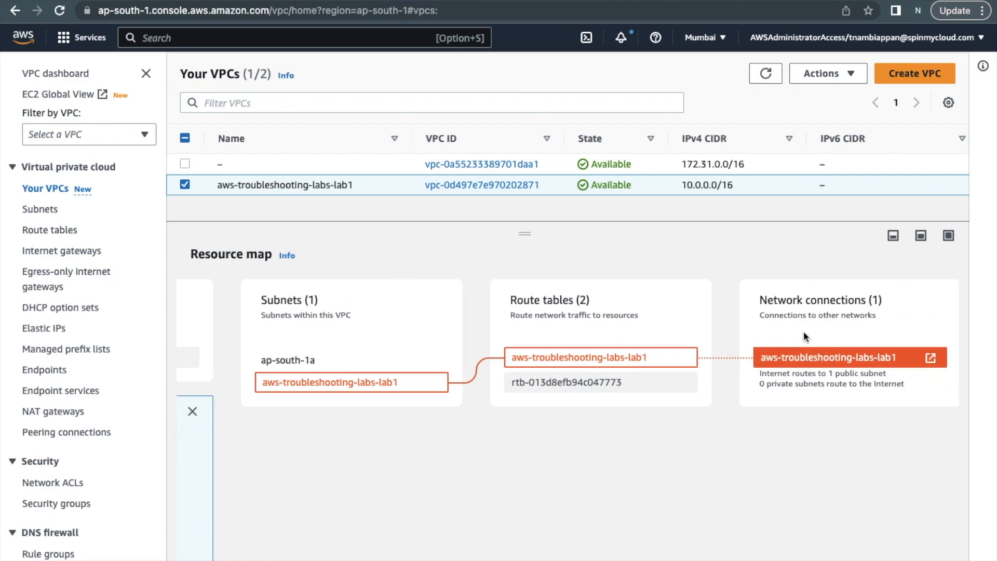
scroll(803, 337, left, 5)
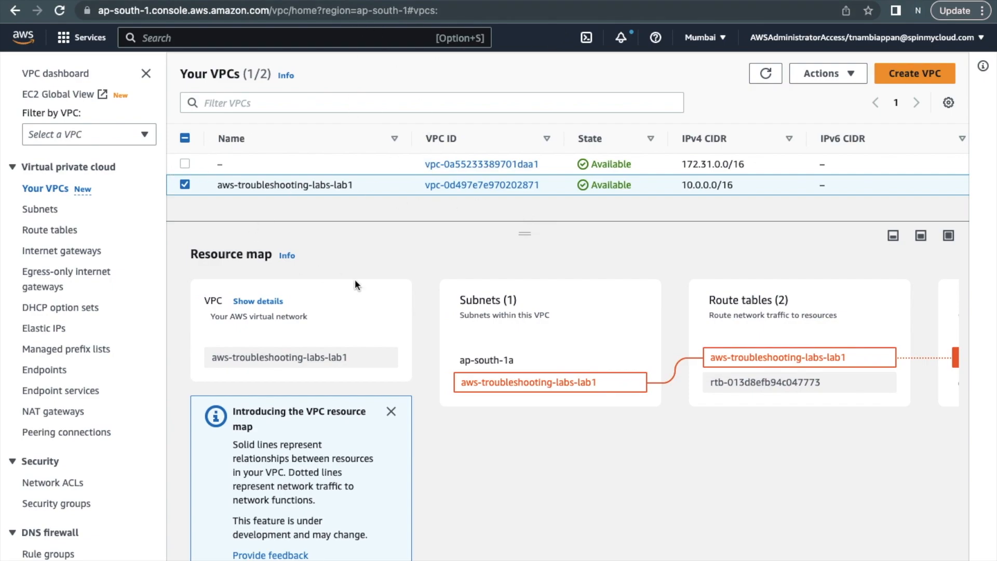
Open the aws-troubleshooting-labs-lab1 VPC's details and start creating a flow log for it.
click(474, 185)
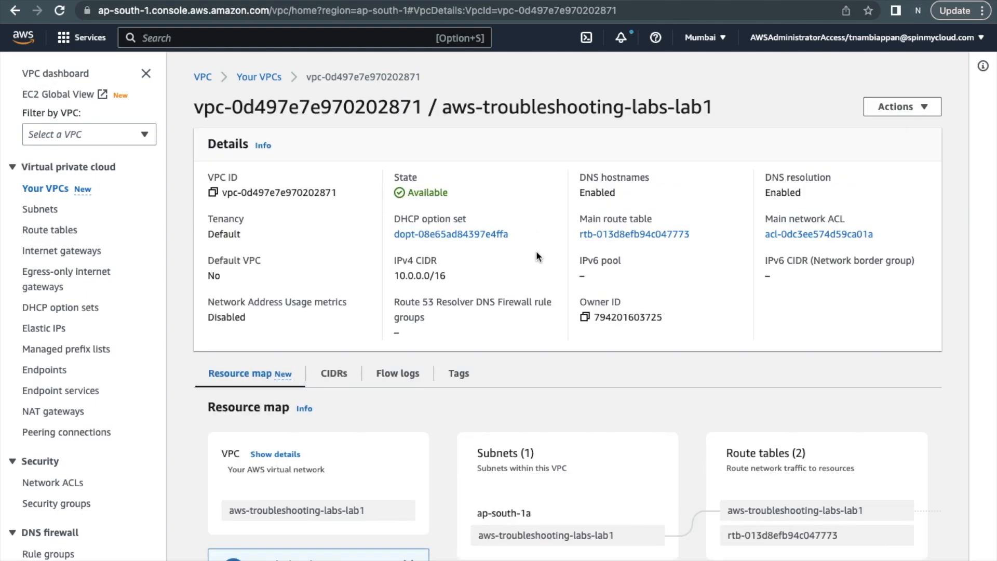
scroll(536, 250, down, 3)
click(390, 258)
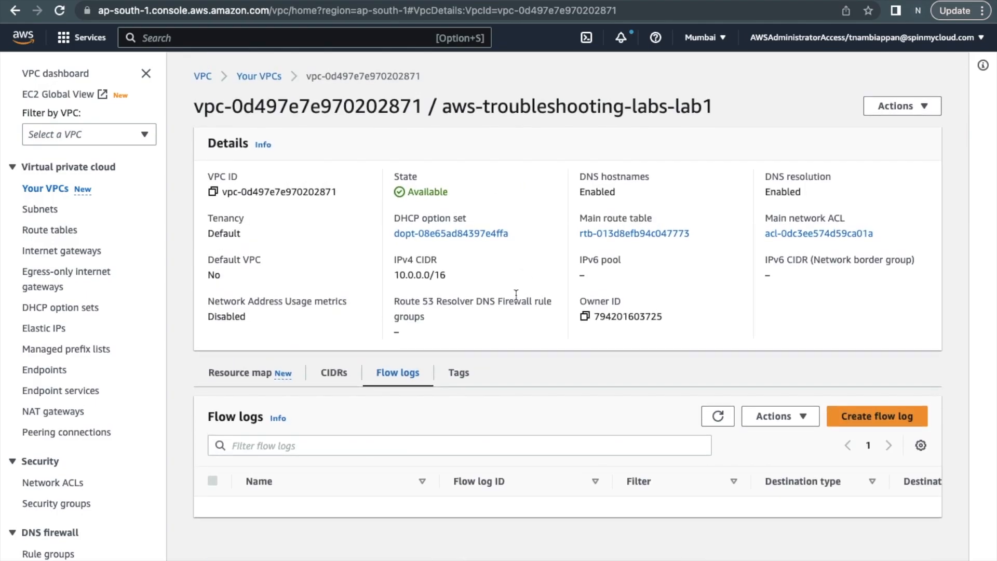
click(884, 419)
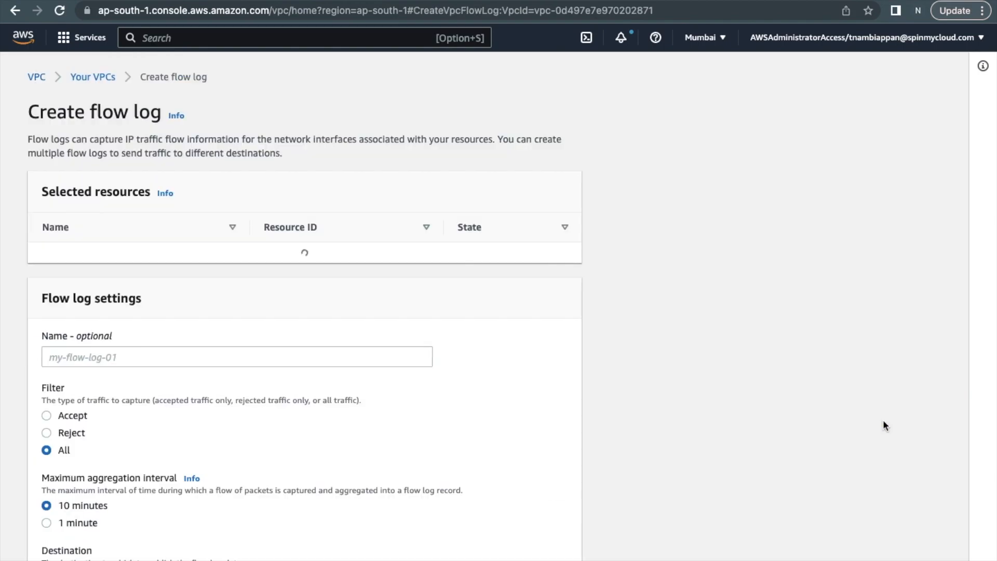
Name the flow log myVPCFlowLog and set its filter to capture all traffic.
click(162, 355)
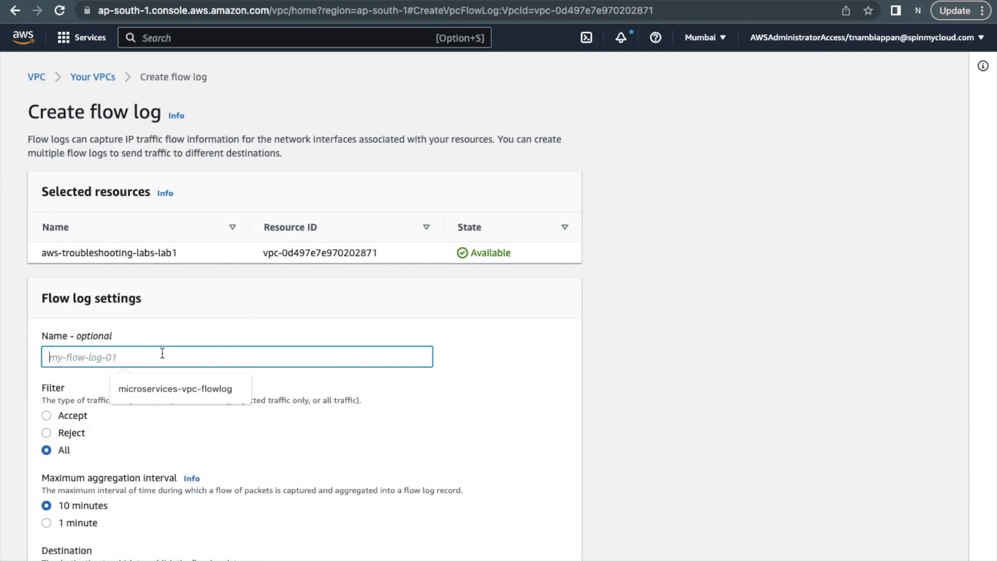
text(my)
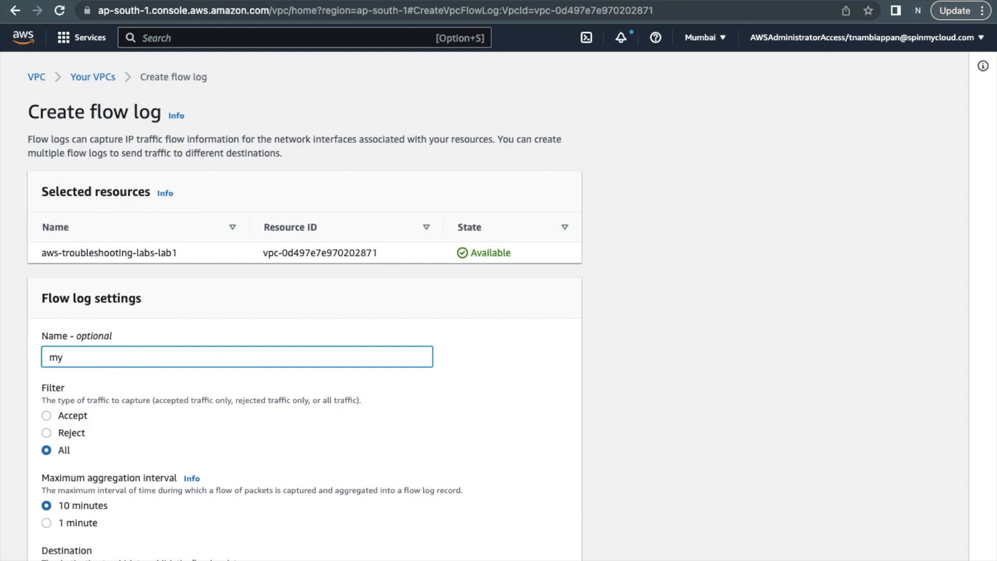
text(VPCFlow)
key(BackSpace)
text(lowLog)
scroll(236, 404, down, 2)
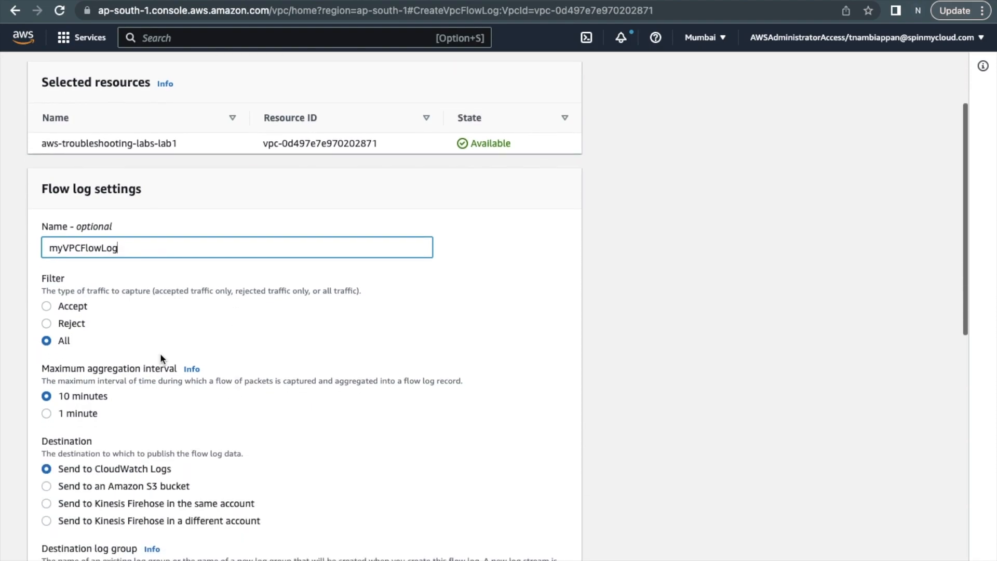
click(48, 305)
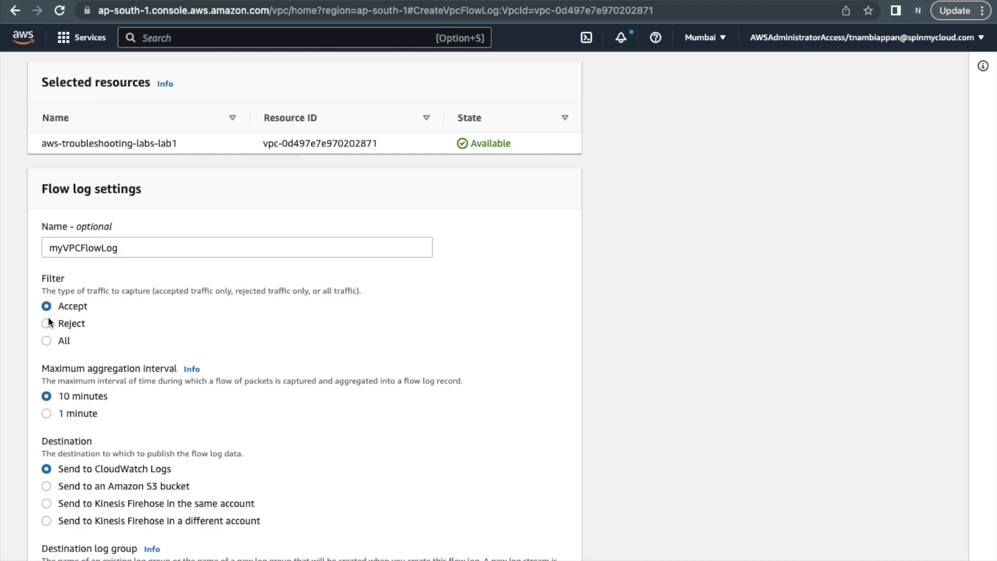
click(47, 341)
scroll(85, 340, down, 3)
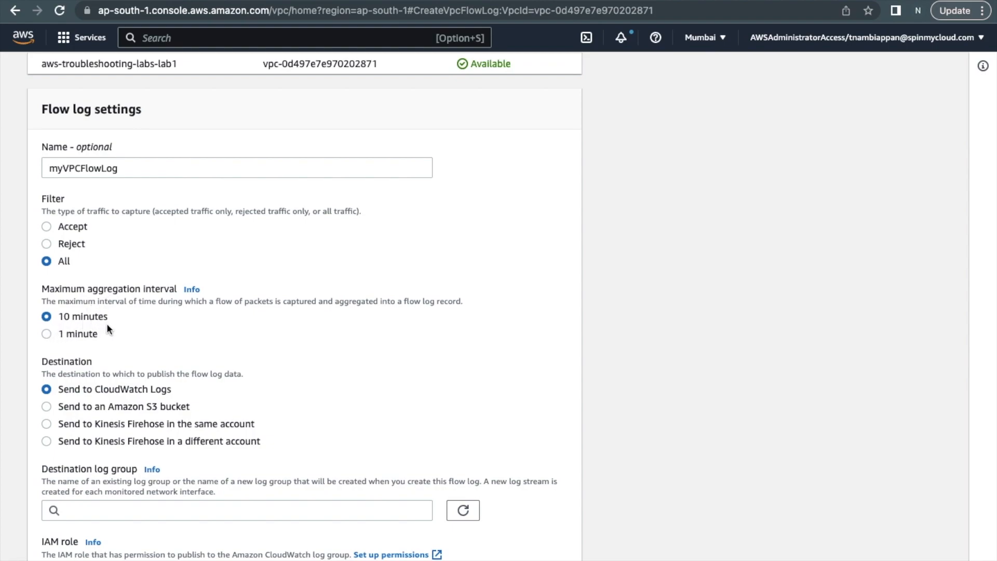
Review the flow log's remaining settings and check which existing log groups are offered as its destination.
scroll(107, 323, down, 3)
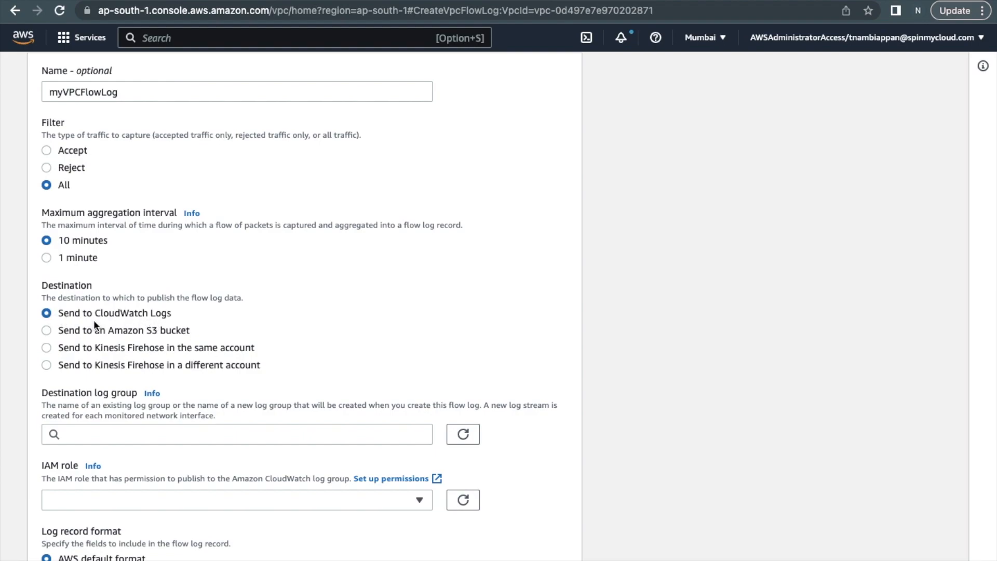
scroll(229, 348, down, 3)
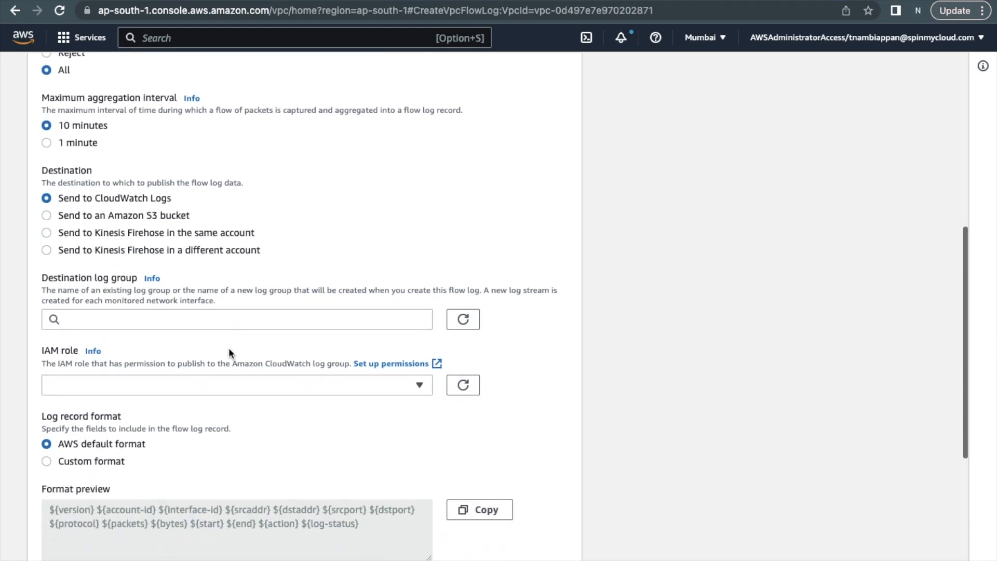
click(208, 314)
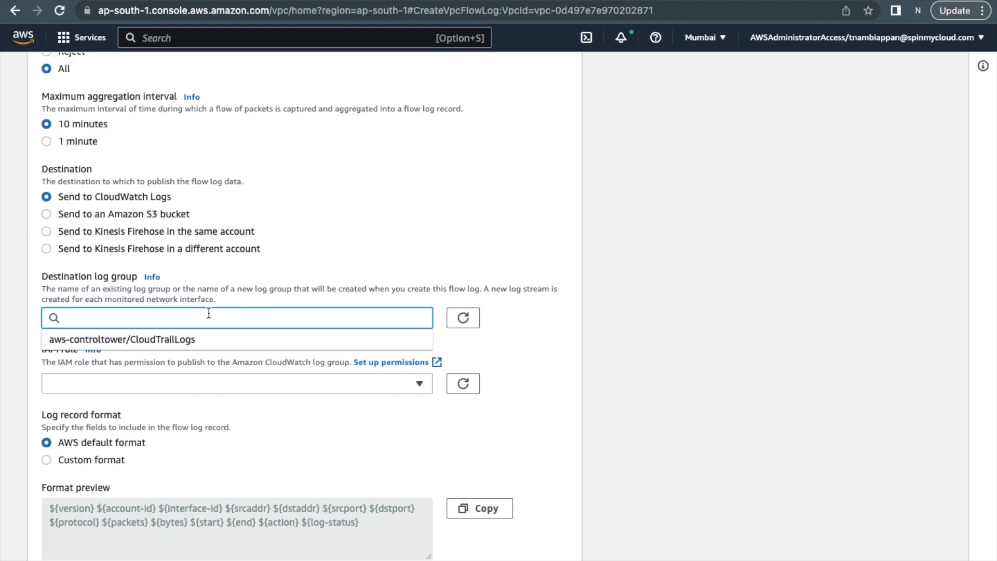
click(428, 230)
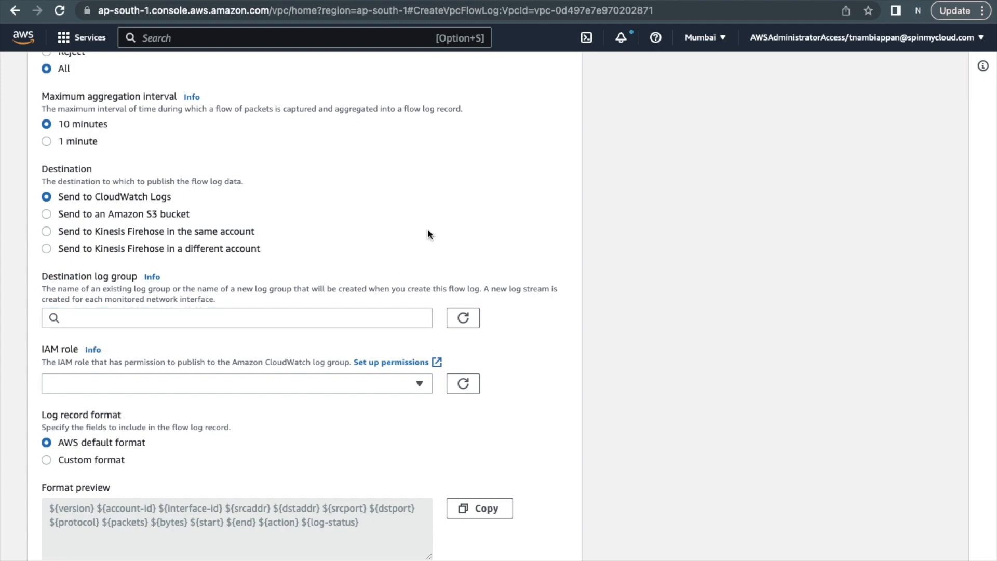
Open CloudWatch in a duplicate browser tab and list the region's log groups.
right_click(566, 0)
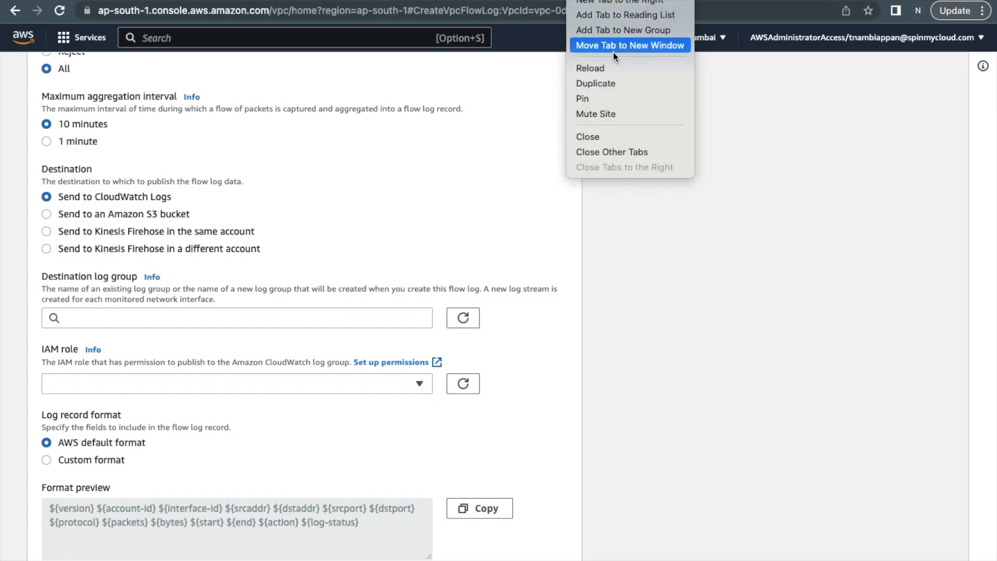
click(609, 83)
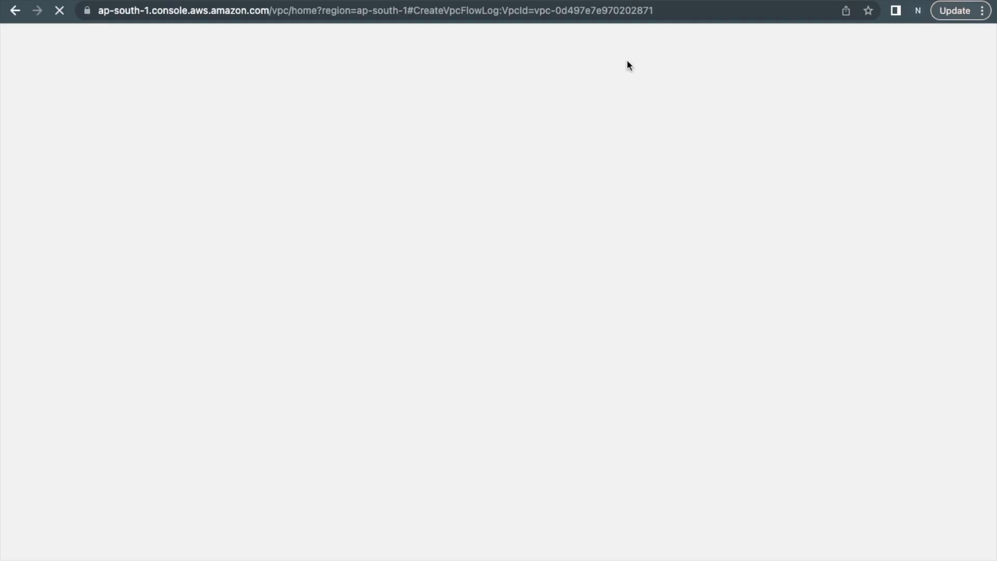
click(332, 38)
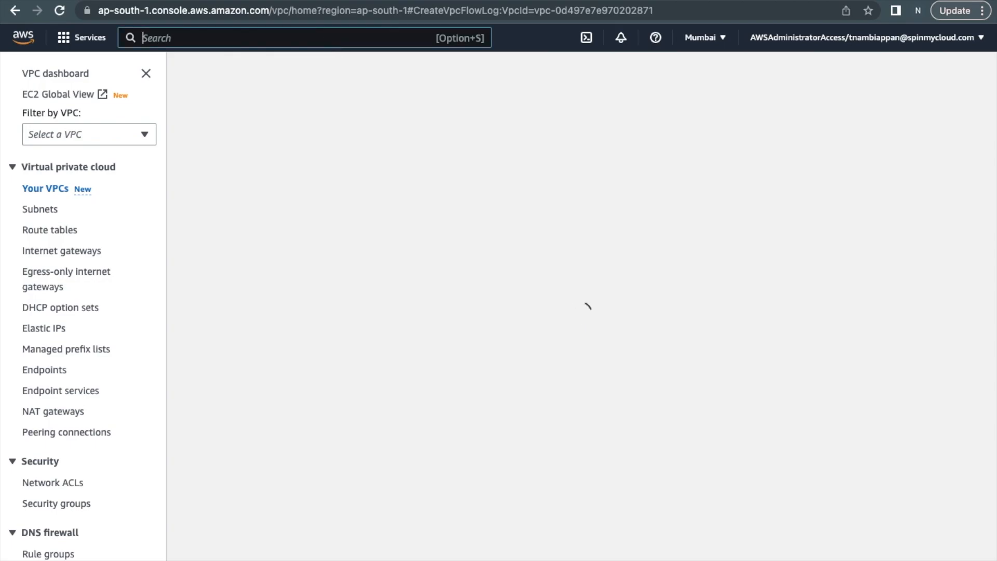
text(cloud)
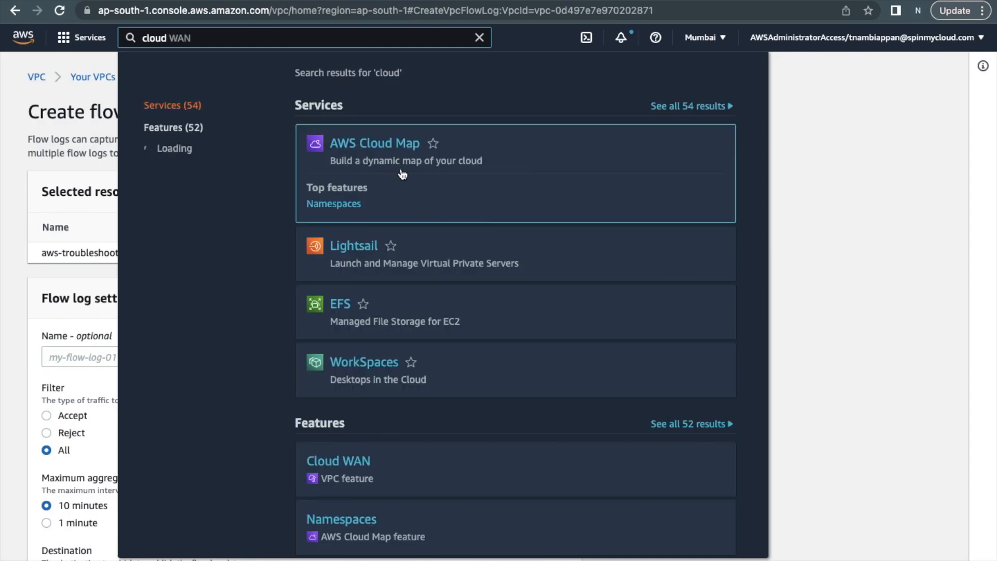
text(watch)
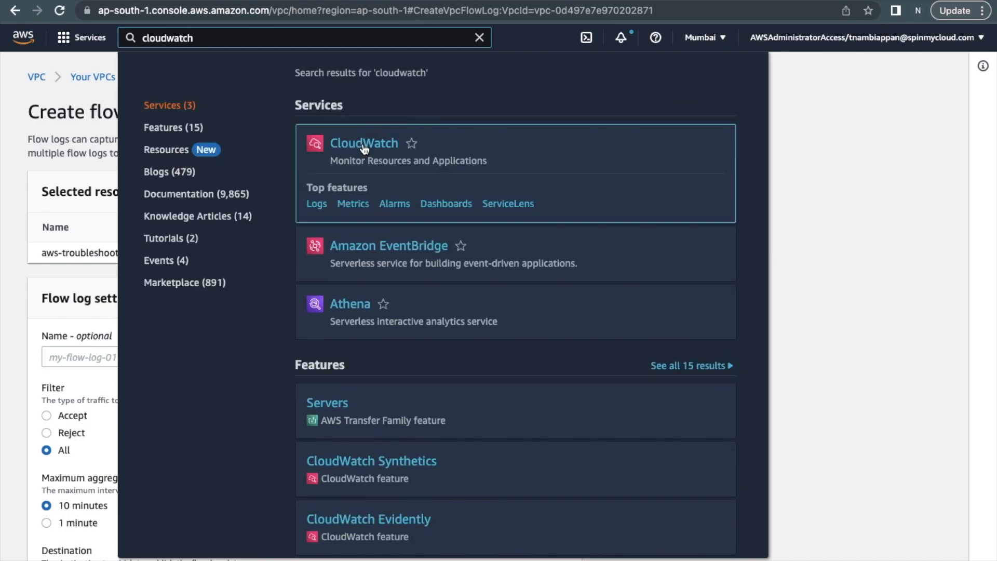
click(365, 149)
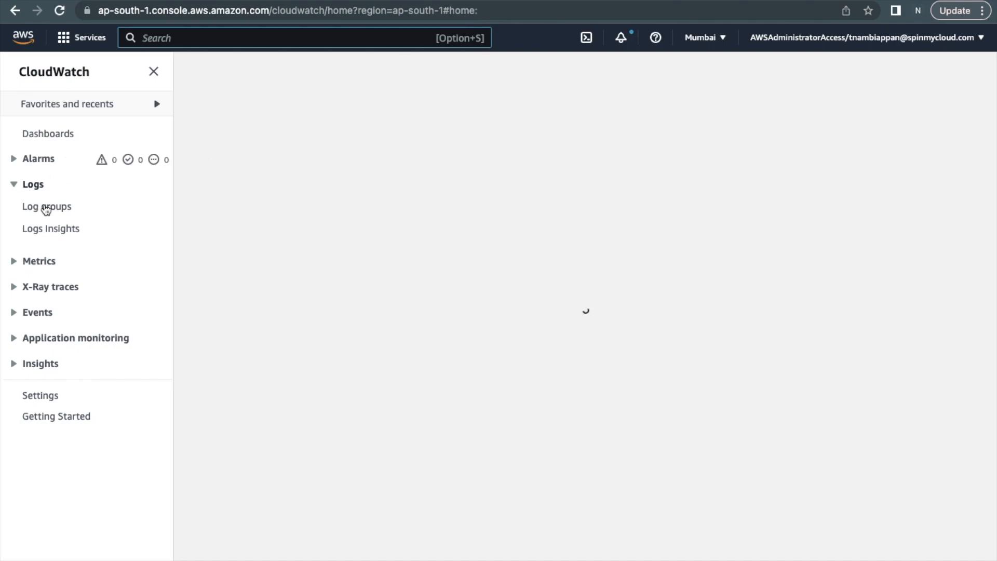
click(47, 207)
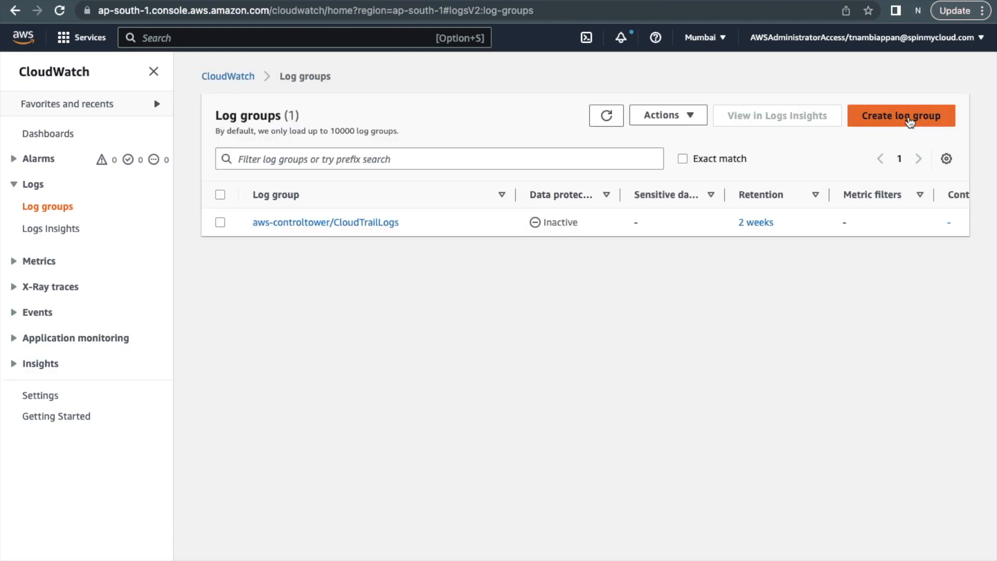
Start creating a log group and name it myVPCFlowLog_Loggroup.
click(908, 119)
click(429, 210)
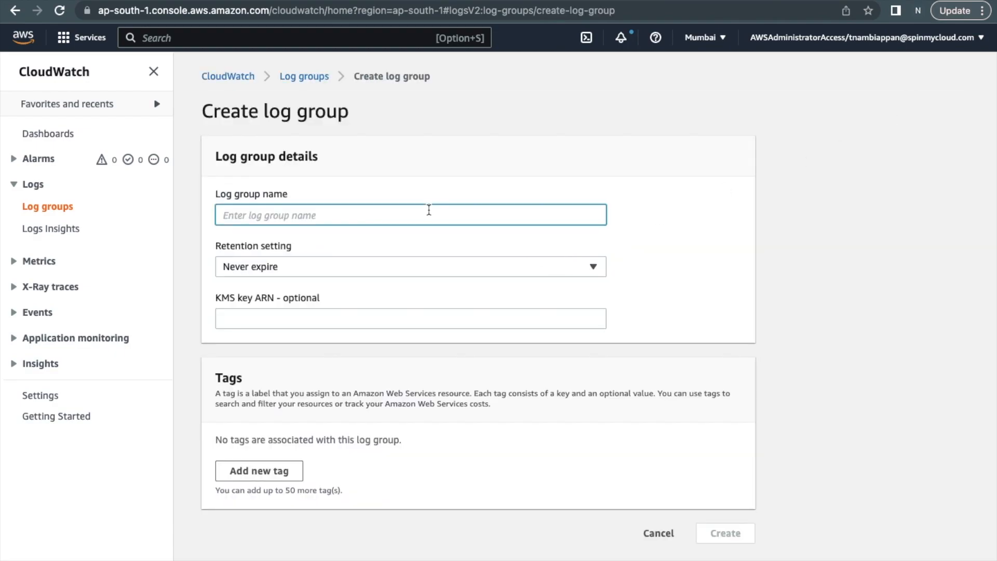
text(myv)
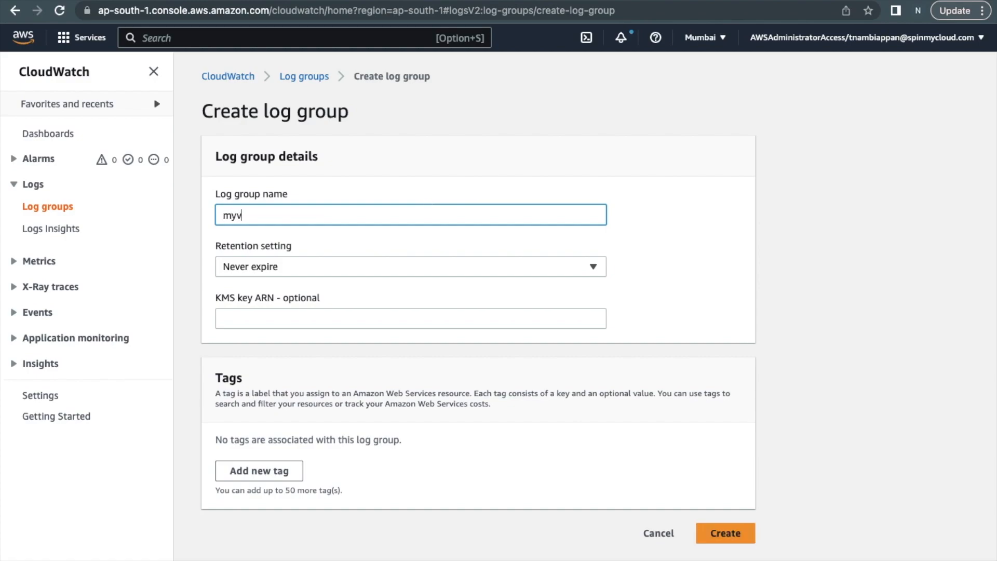
key(BackSpace)
text(V)
text(PCFlow)
text(Logs)
text(Loggr)
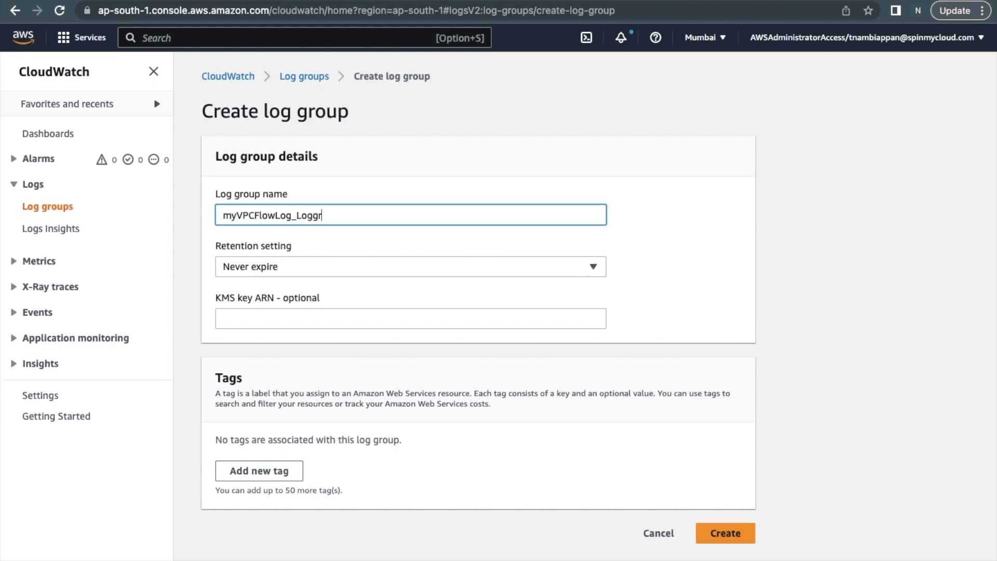
text(roup)
Set the log group's retention to 1 day and create it without a KMS key or tags.
click(410, 270)
click(372, 309)
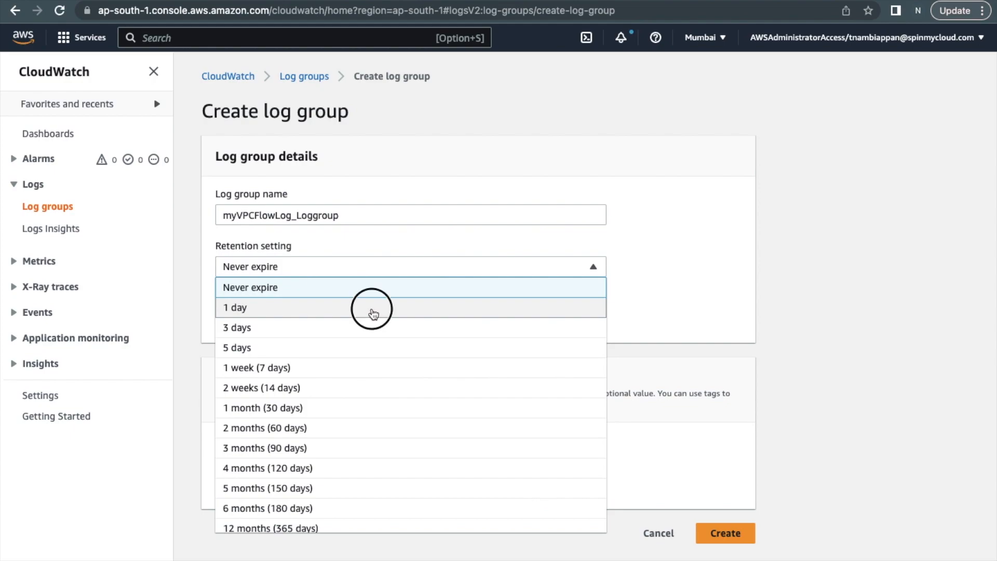
click(290, 323)
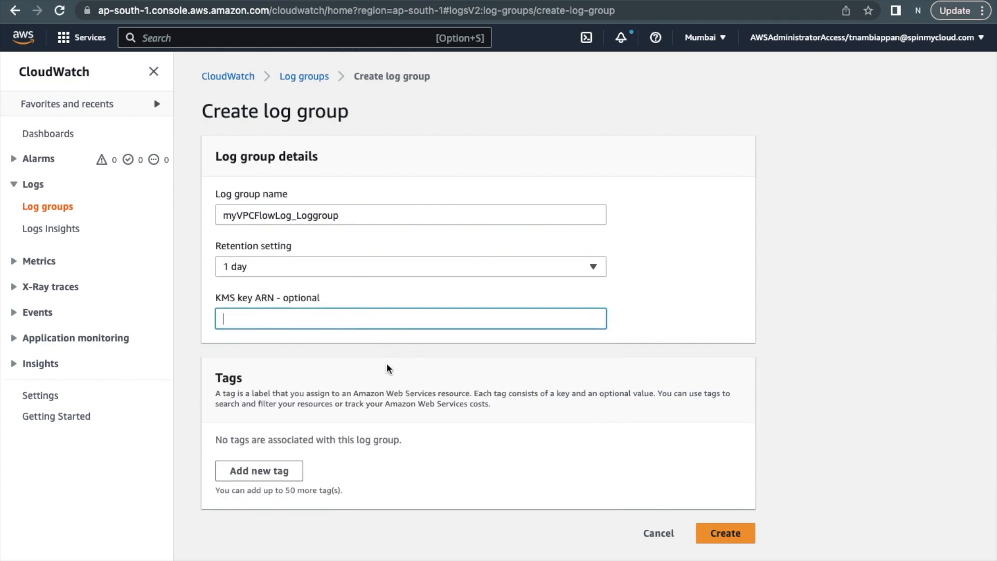
scroll(388, 368, down, 1)
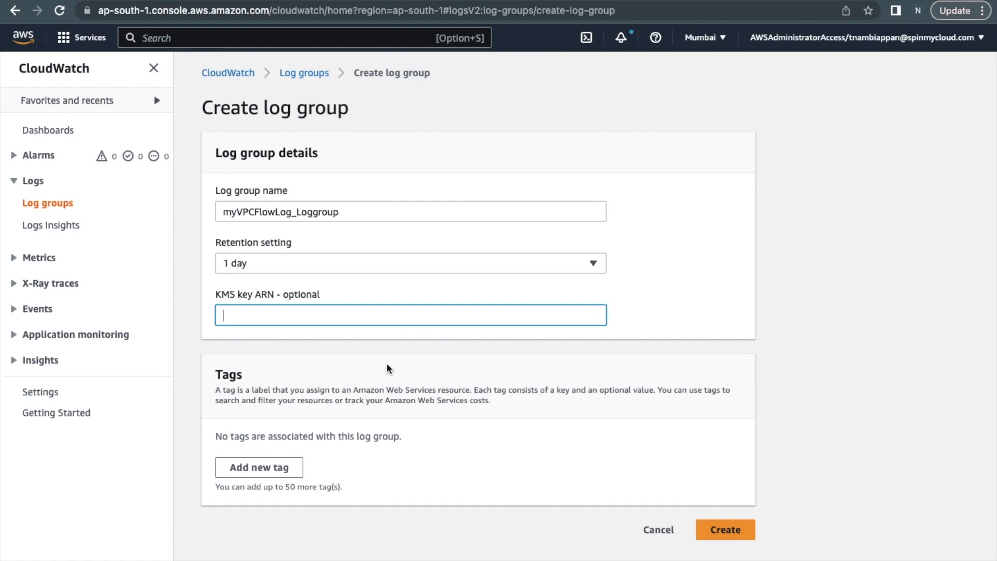
scroll(386, 366, up, 1)
click(727, 538)
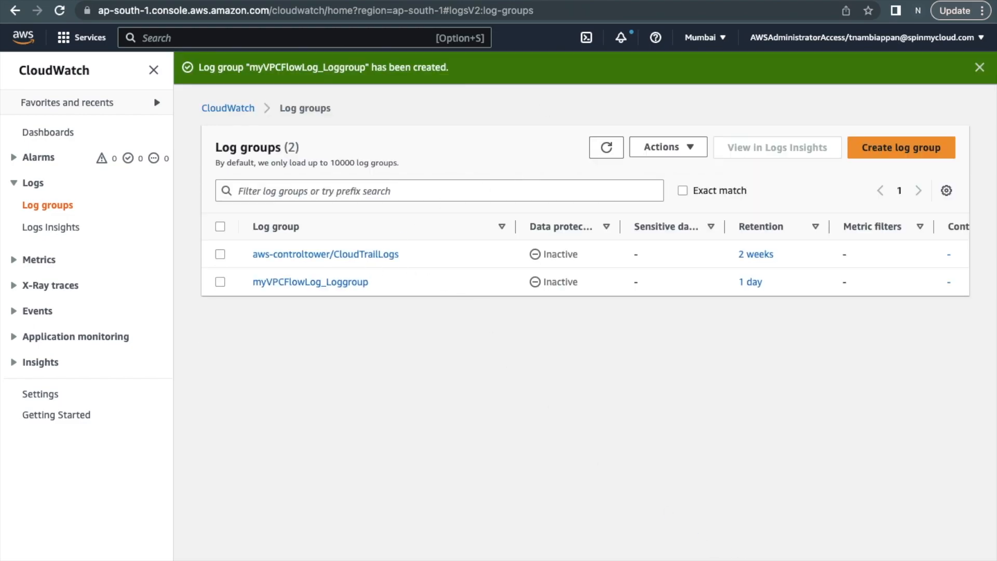
Return to the flow log form, refresh the destination log groups and select myVPCFlowLog_Loggroup.
click(582, 1)
scroll(248, 244, up, 3)
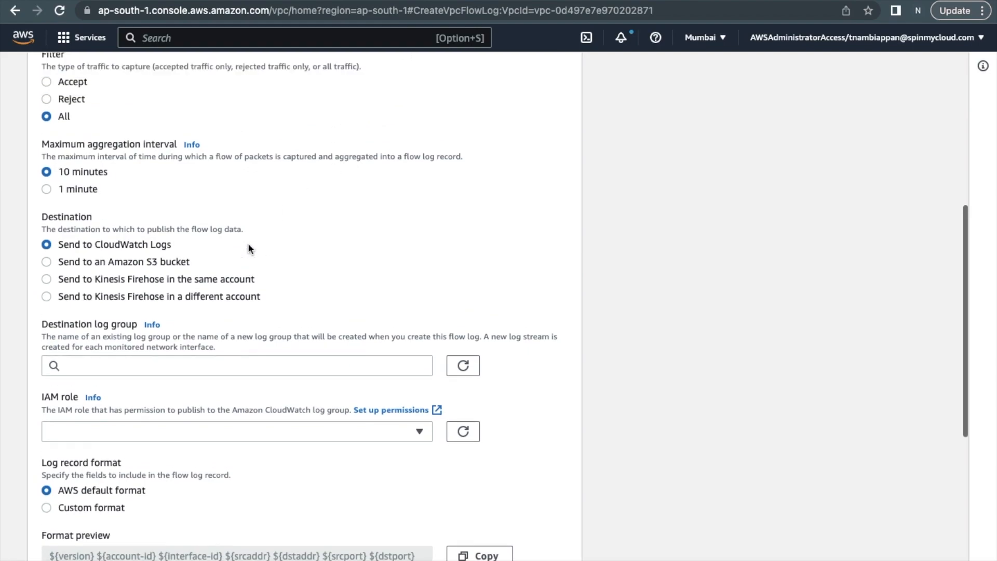
scroll(249, 249, up, 4)
scroll(249, 248, down, 7)
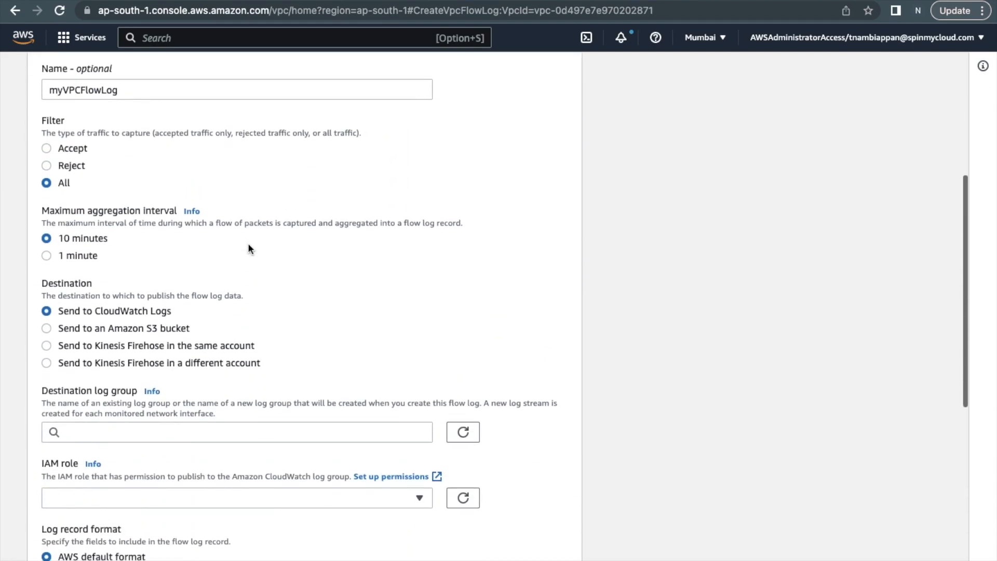
scroll(249, 248, down, 1)
click(462, 318)
click(265, 316)
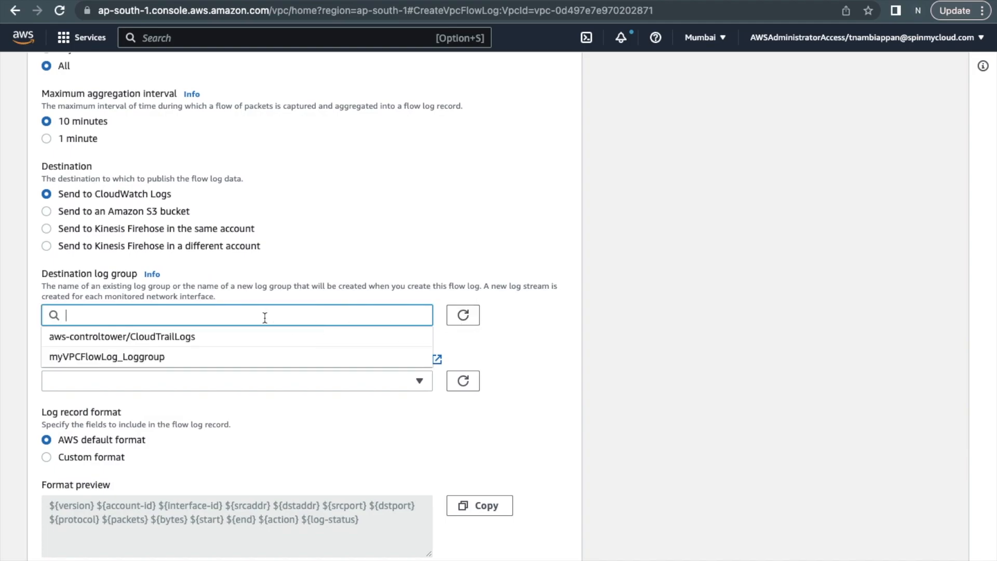
click(177, 357)
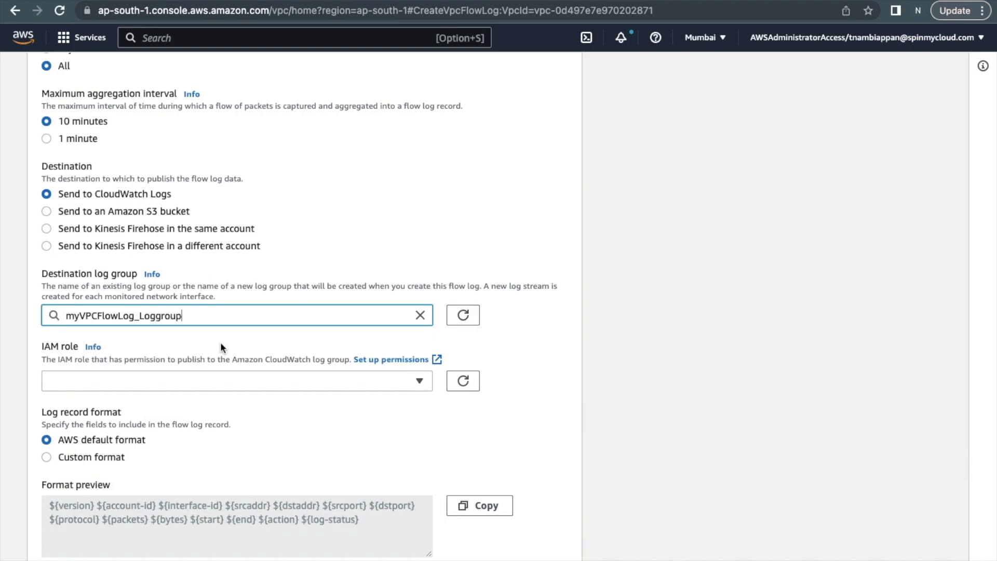
Check the IAM roles offered for the flow log and open the IAM Roles page to set up permissions.
click(299, 384)
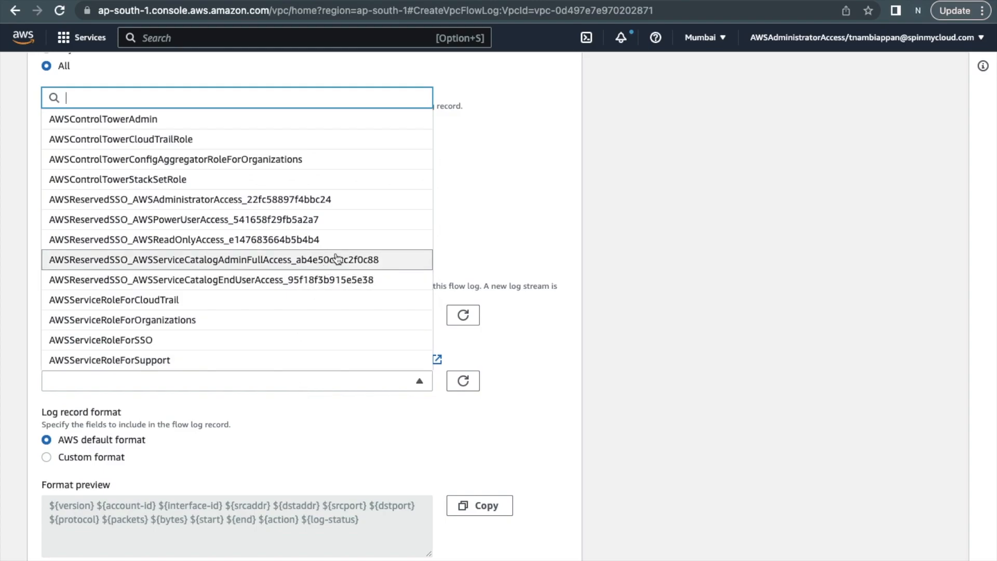
click(457, 438)
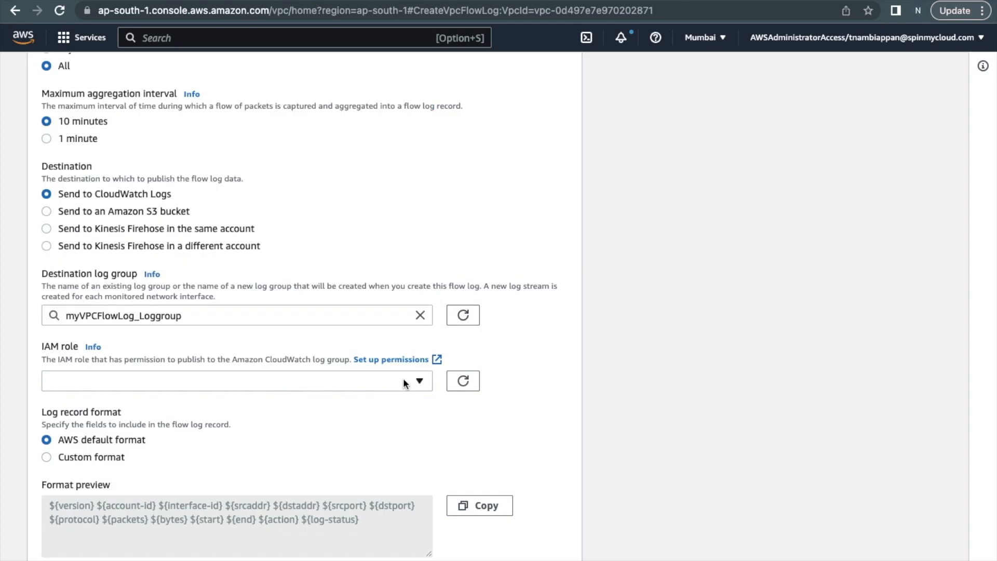
click(390, 364)
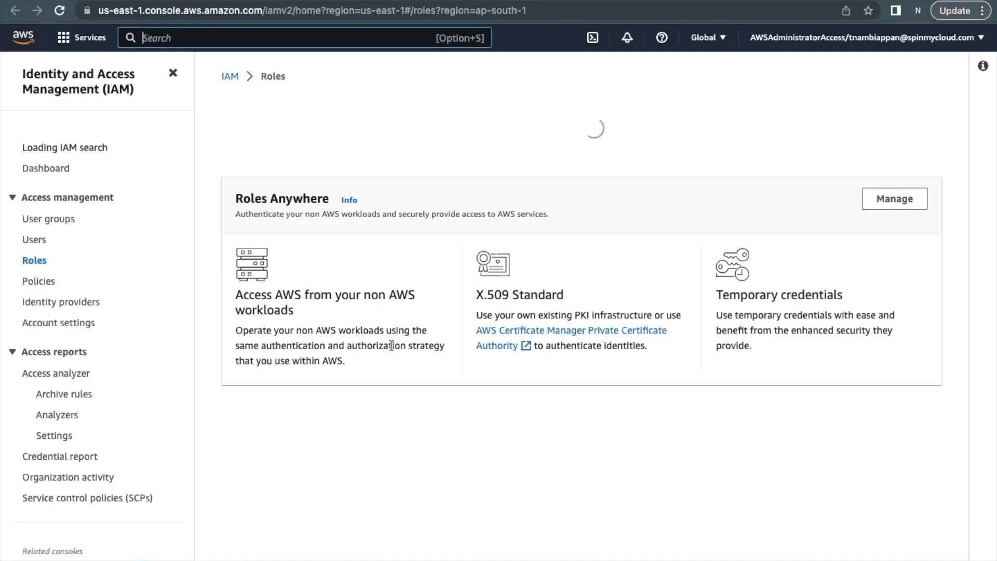
click(234, 38)
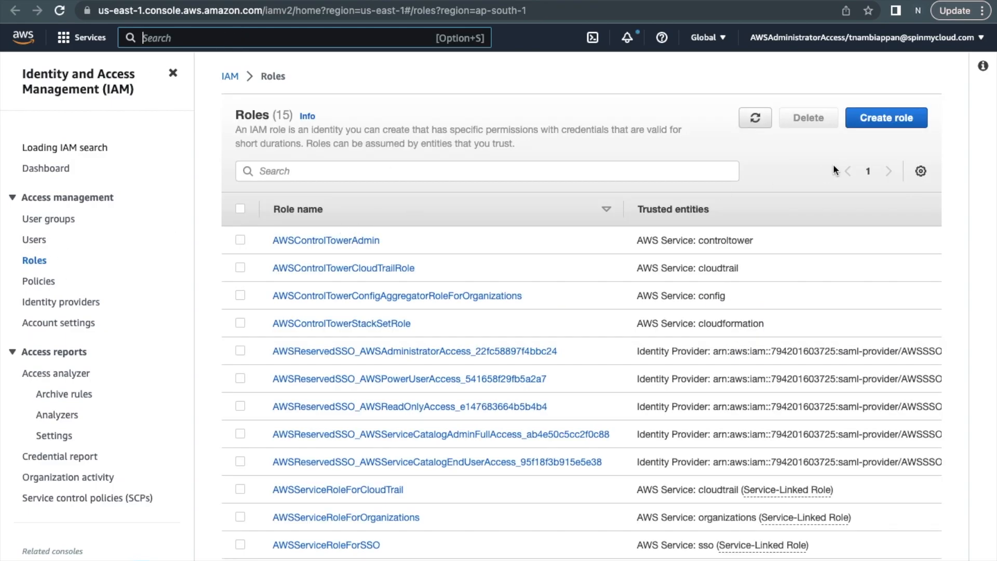
Start creating an IAM role with Custom trust policy as the trusted entity type and review the STS actions.
click(883, 120)
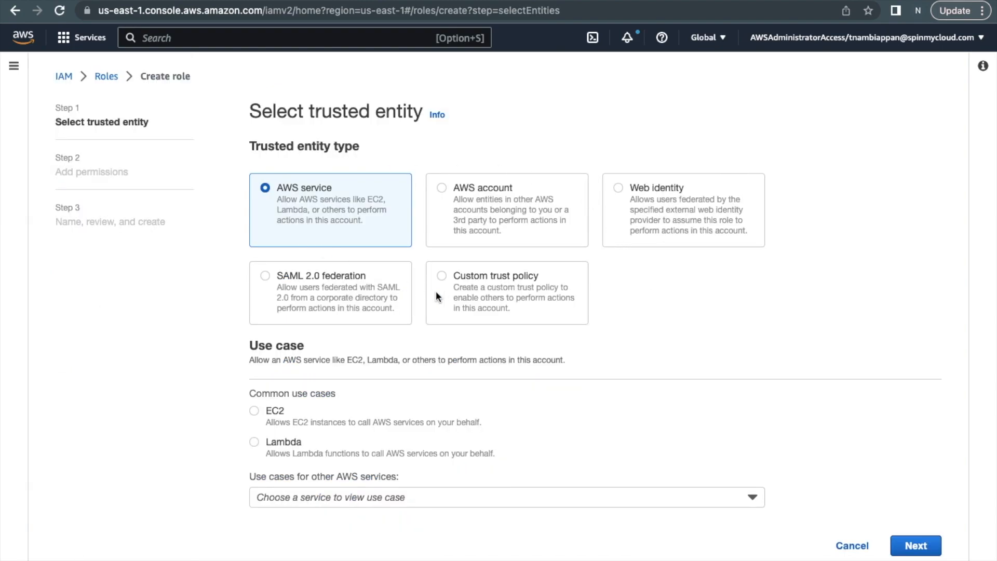
click(441, 275)
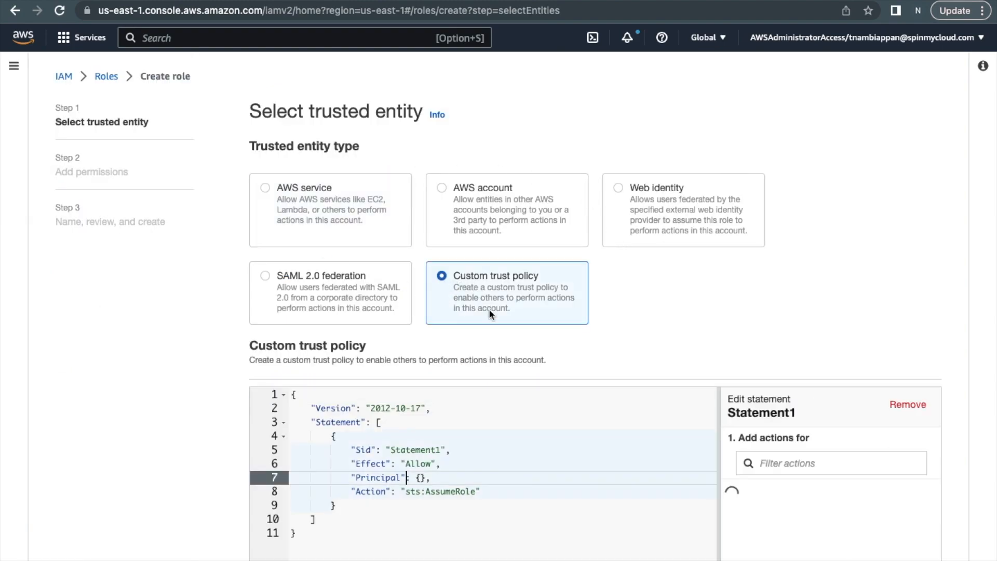
scroll(491, 311, down, 3)
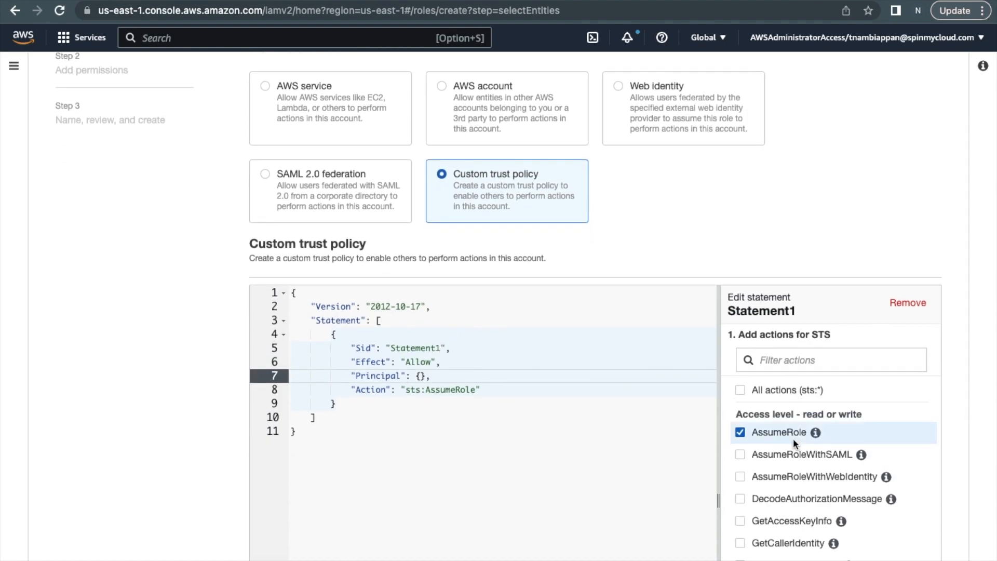
scroll(790, 435, down, 2)
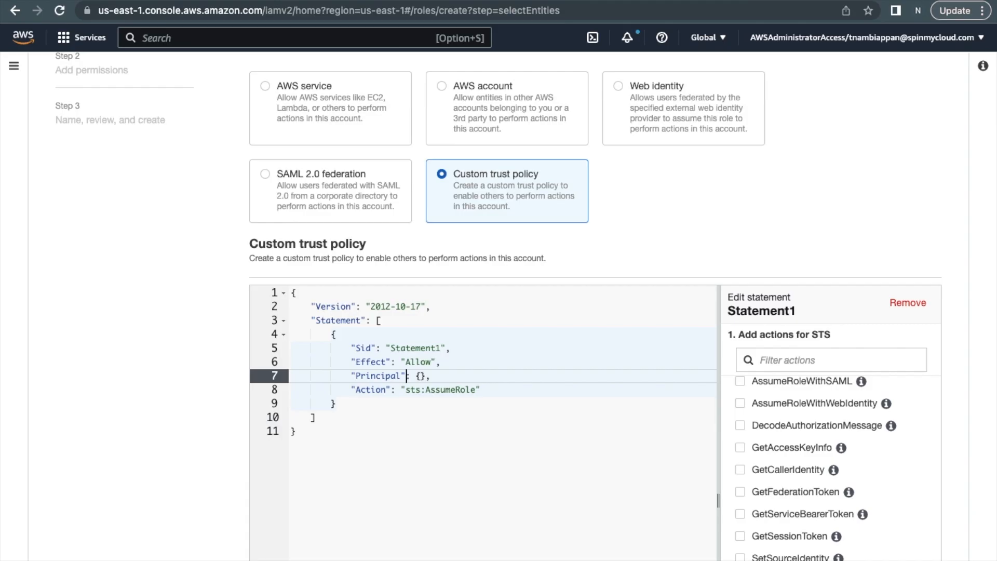
Search Google in a new browser tab for "permissions to publish vpc flow logs".
key(super+t)
text(go)
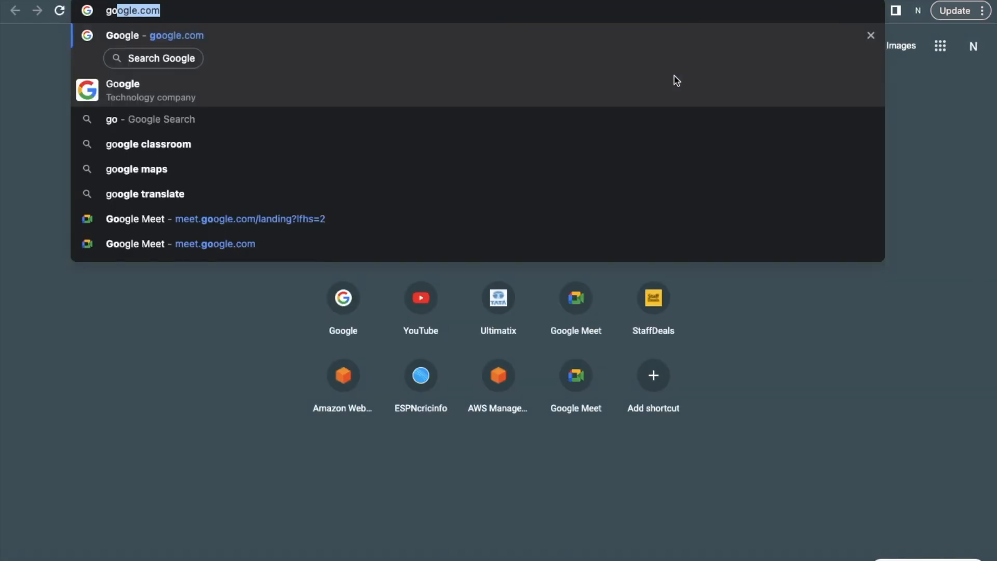
key(Return)
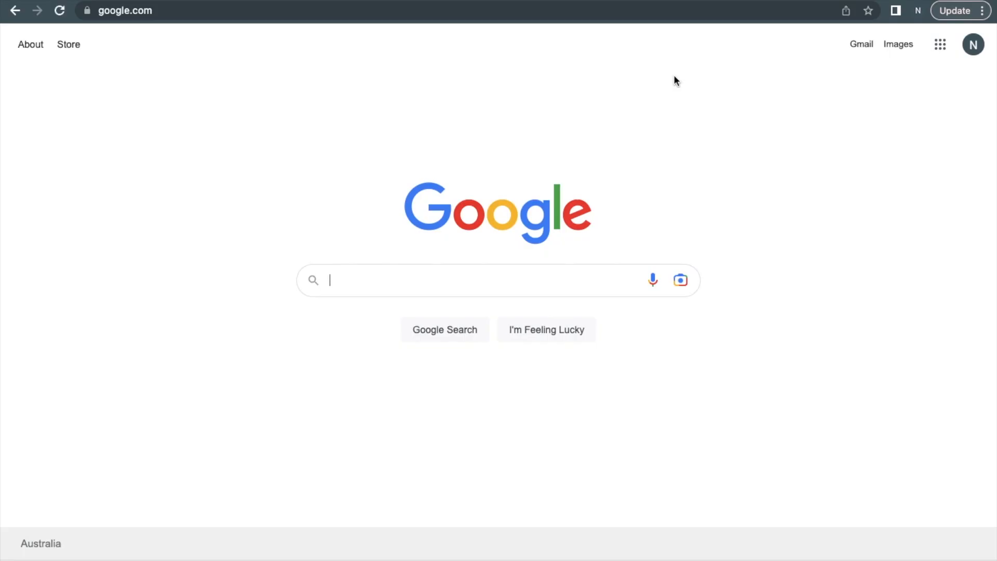
text(VPC)
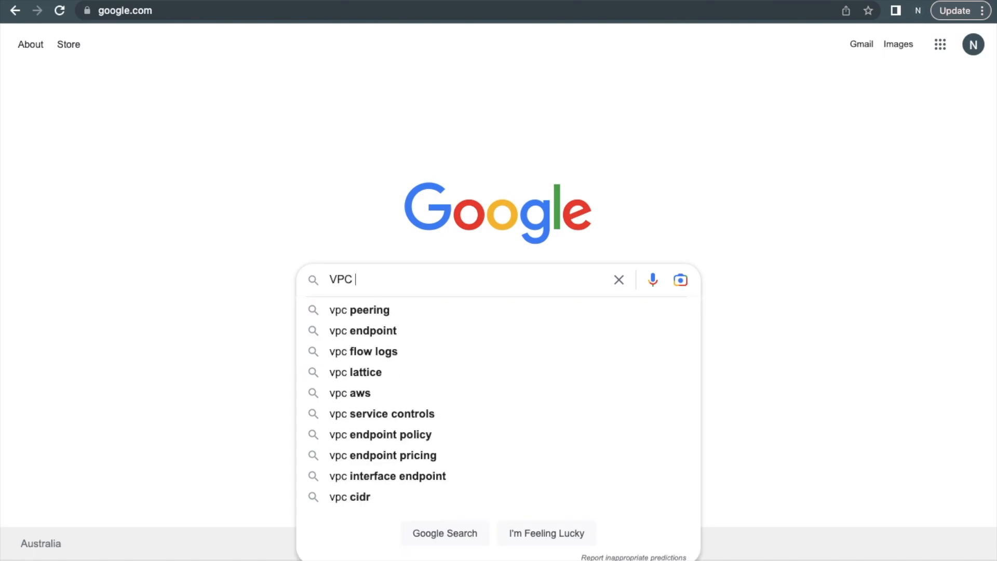
key(BackSpace)
key(BackSpace)
key(BackSpace)
key(BackSpace)
text(Permissions)
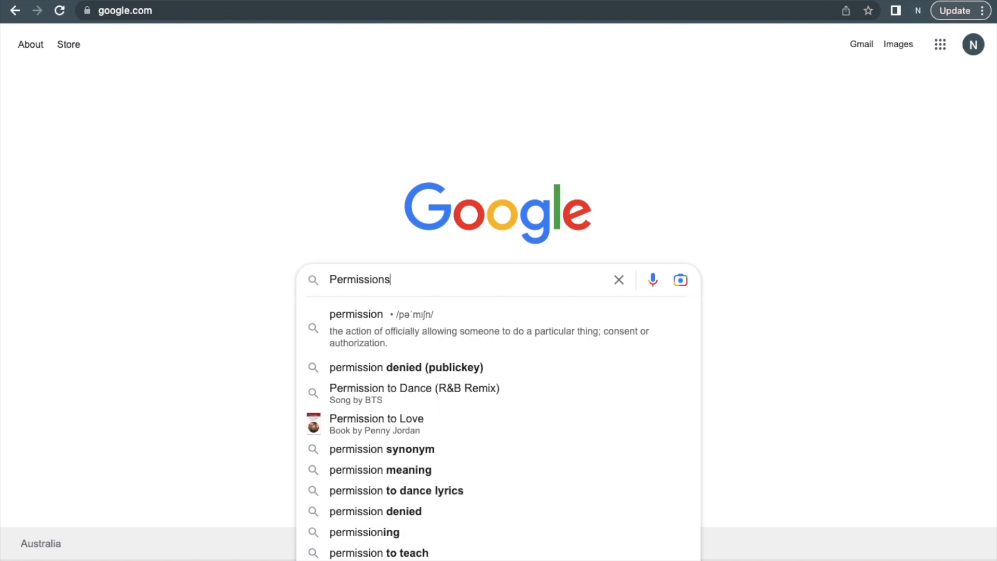
text( to publich)
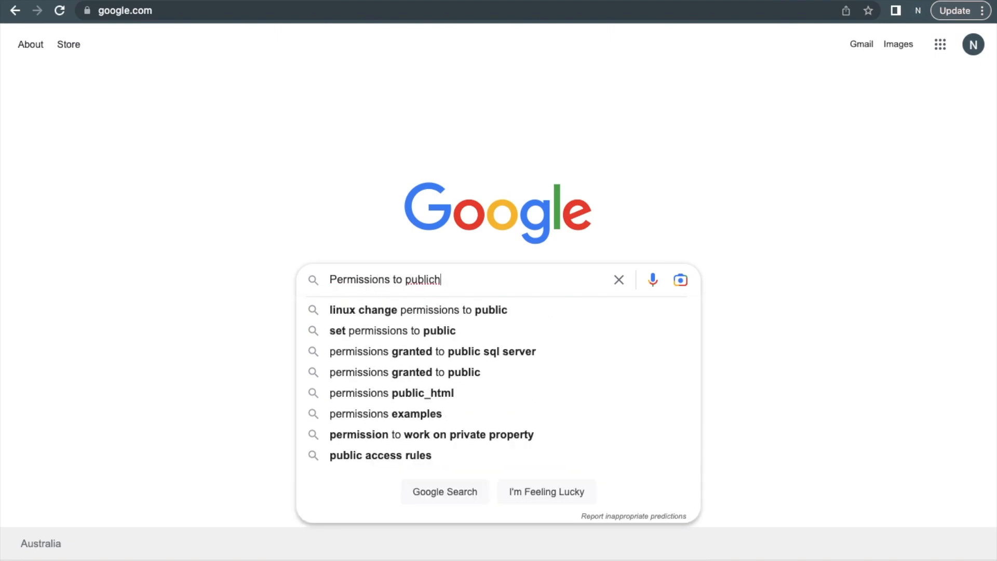
key(BackSpace)
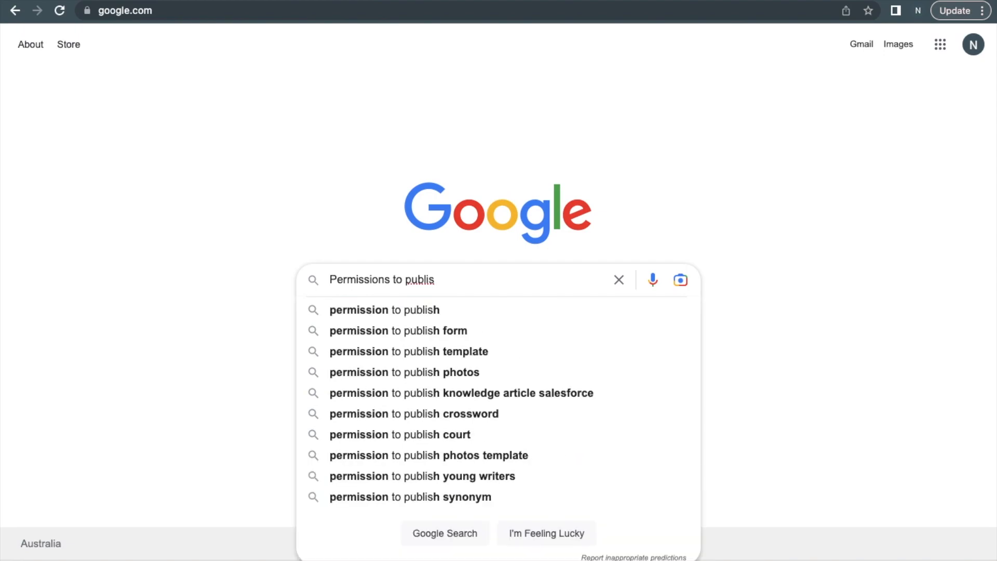
text(h VPC Flo)
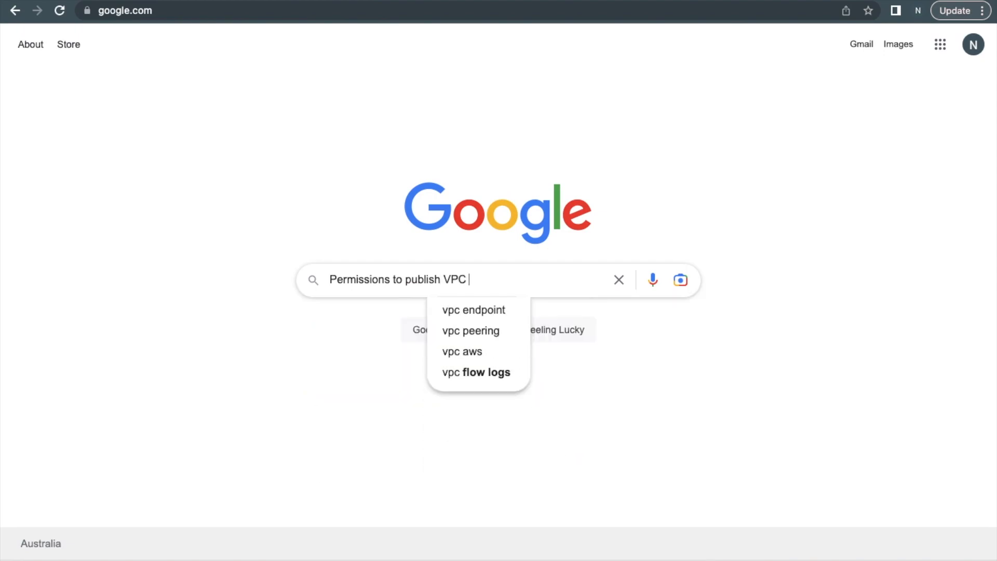
key(Down)
key(Return)
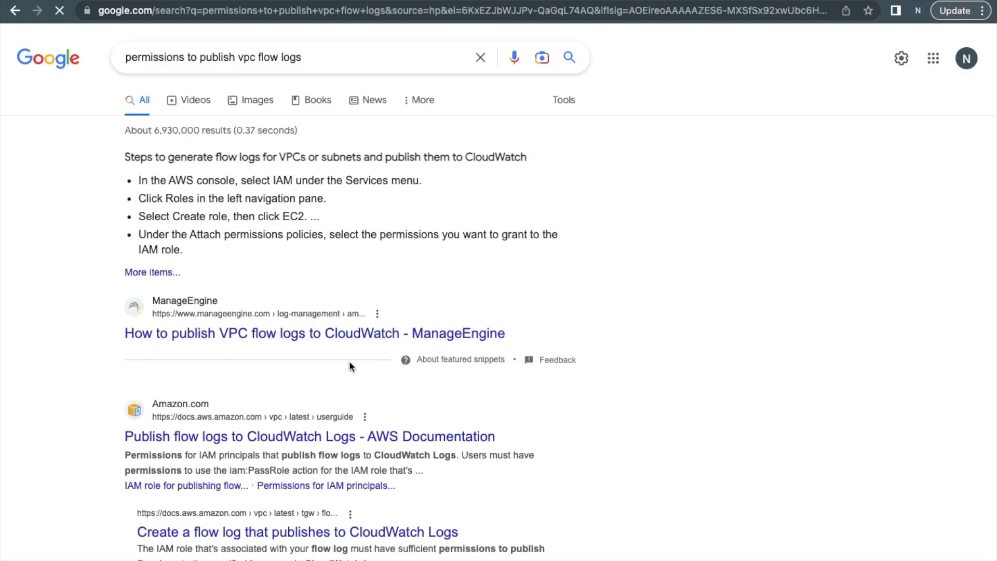
Open the AWS documentation page "Publish flow logs to CloudWatch Logs" and review the permissions policy, trust policy and role creation procedure.
scroll(293, 362, down, 3)
click(290, 364)
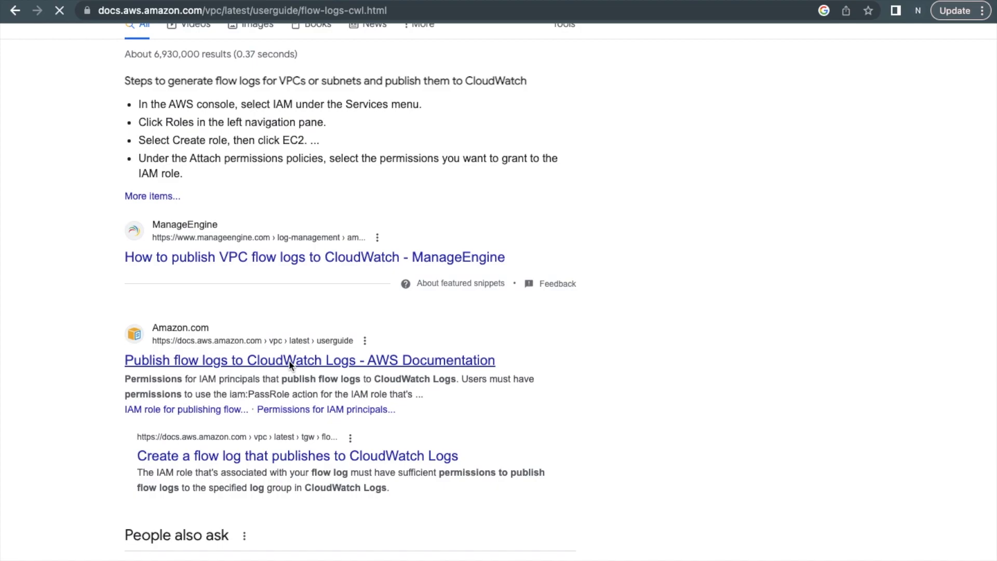
scroll(441, 346, down, 10)
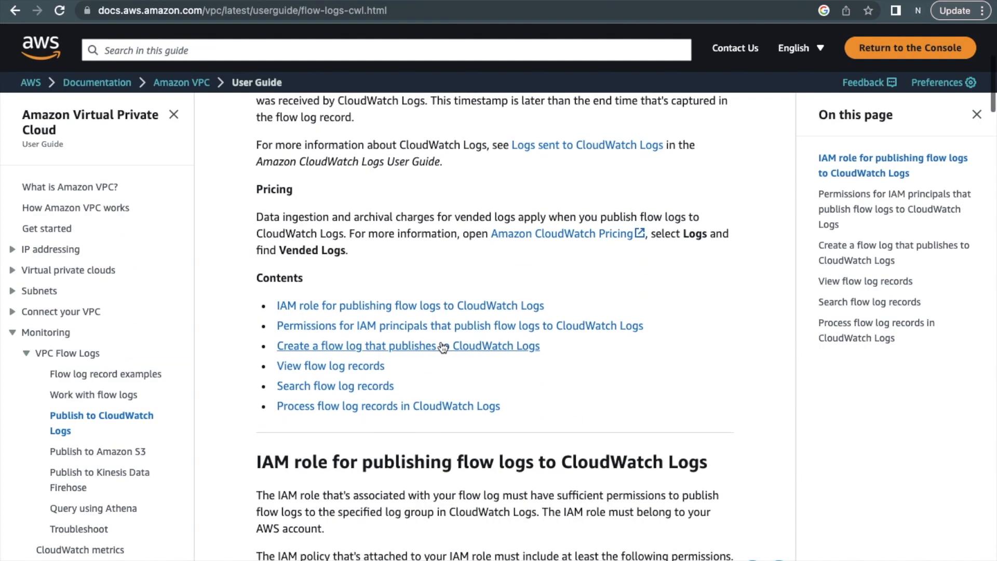
scroll(443, 347, down, 2)
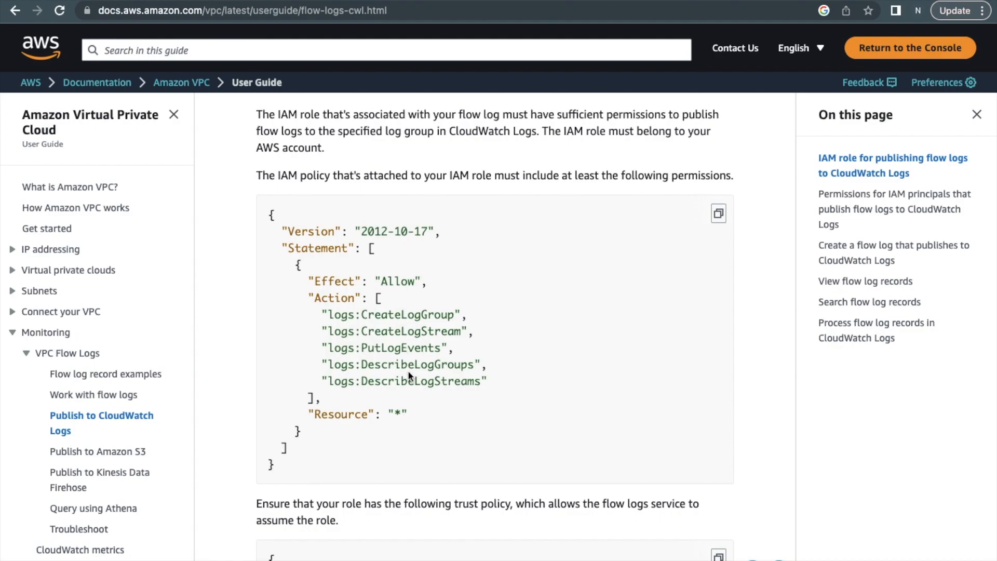
scroll(438, 384, down, 5)
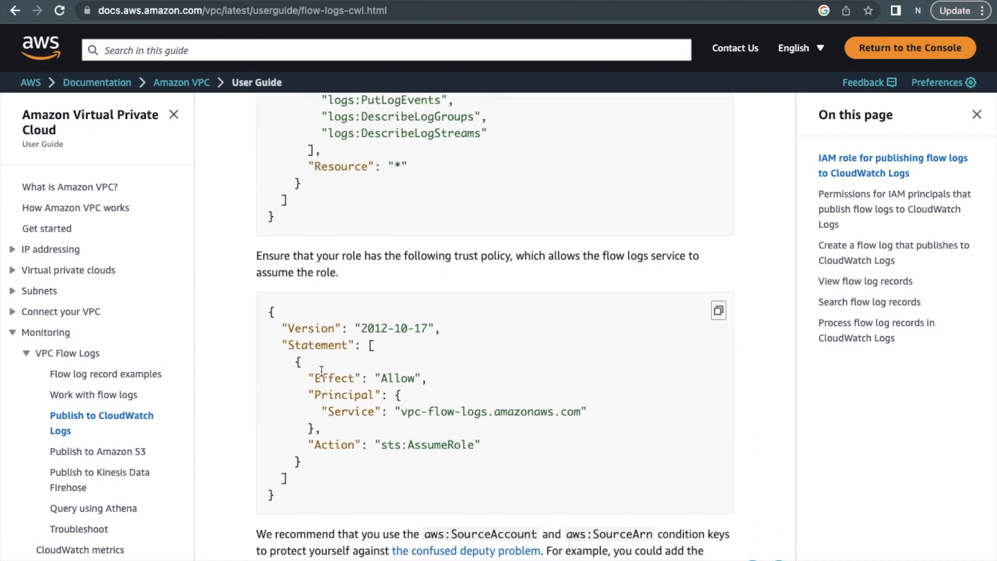
click(401, 412)
drag(402, 411, 572, 414)
scroll(572, 416, down, 7)
scroll(573, 415, down, 10)
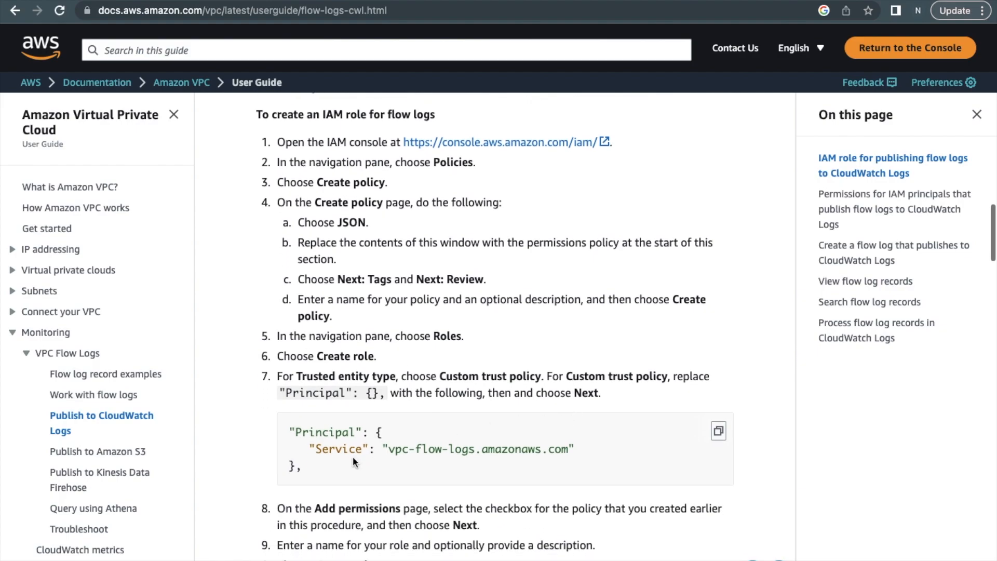
Highlight the service principal vpc-flow-logs.amazonaws.com in the documented procedure and compare it with the role's custom trust policy editor.
drag(390, 451, 566, 445)
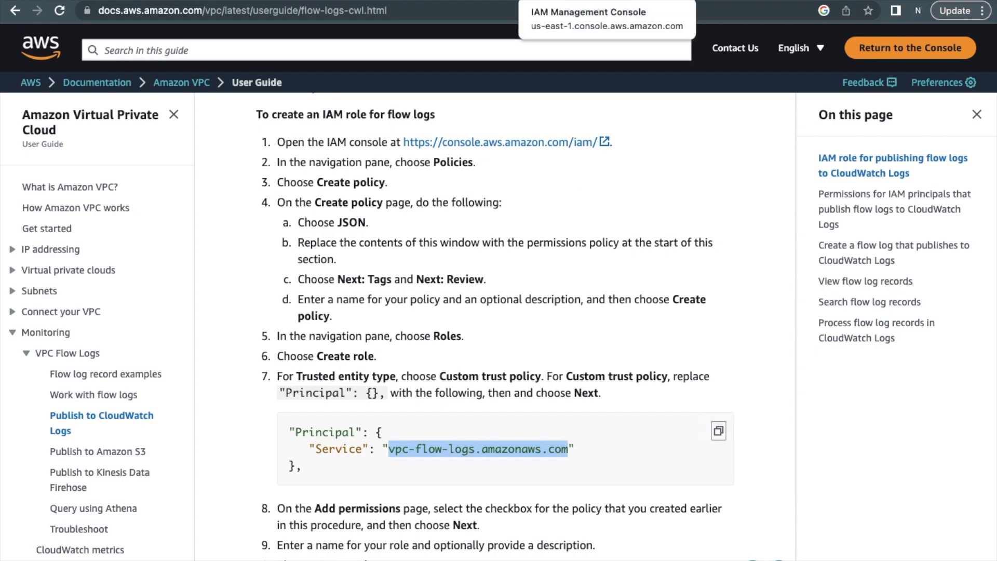
click(576, 1)
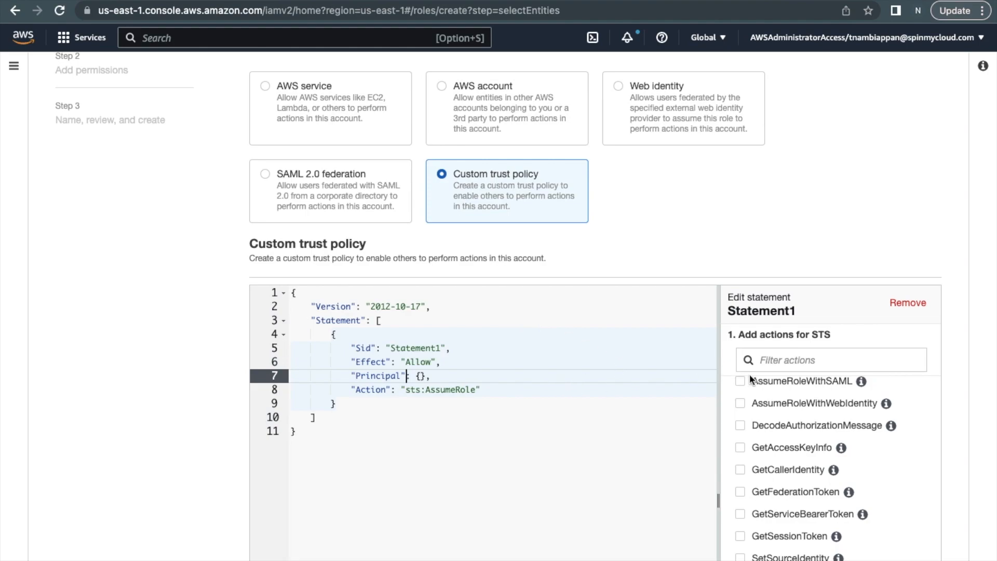
scroll(818, 400, down, 4)
scroll(819, 400, down, 2)
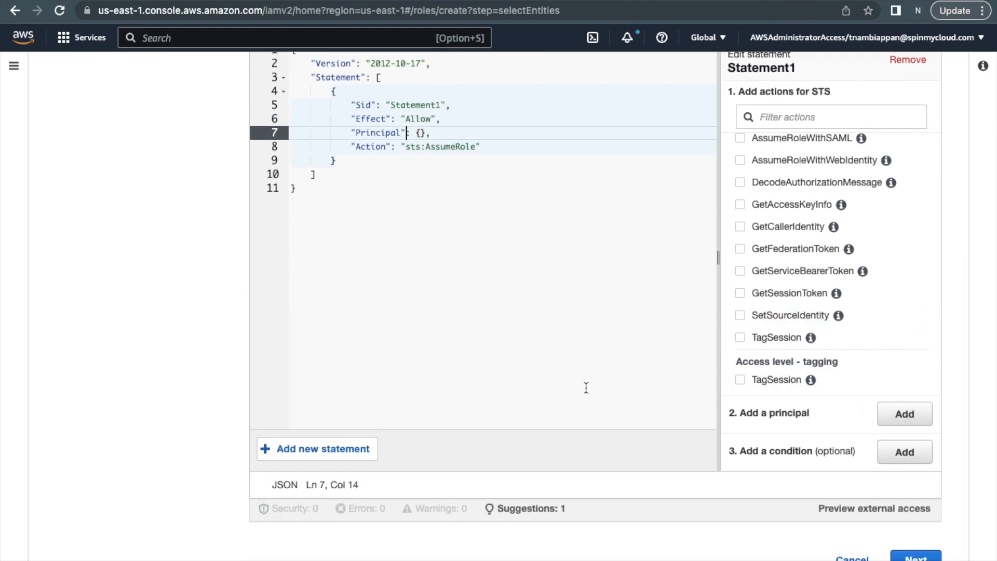
scroll(489, 327, up, 3)
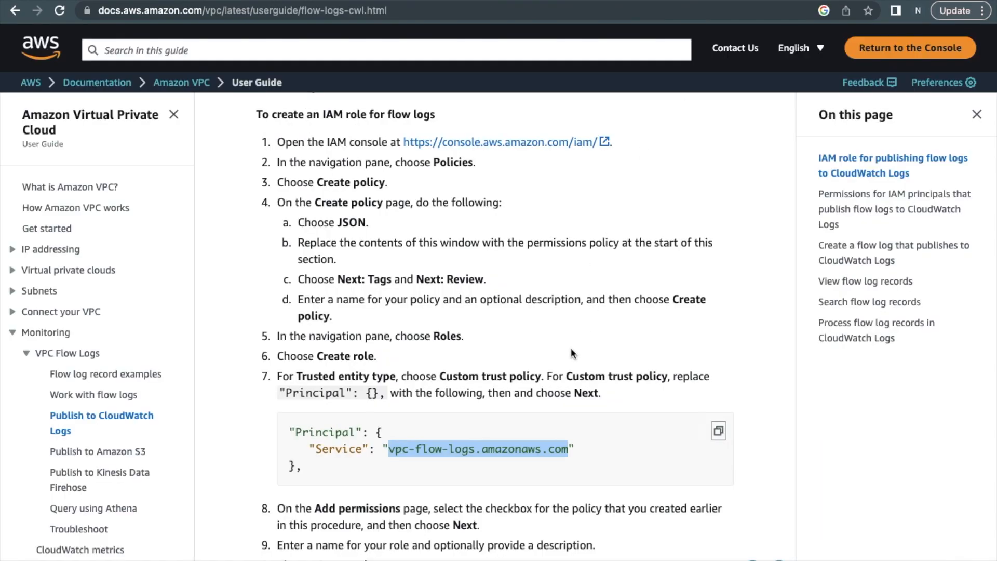
Replace the role's custom trust policy with the documented one allowing vpc-flow-logs.amazonaws.com the action sts:AssumeRole, and continue to Add permissions.
scroll(571, 354, up, 10)
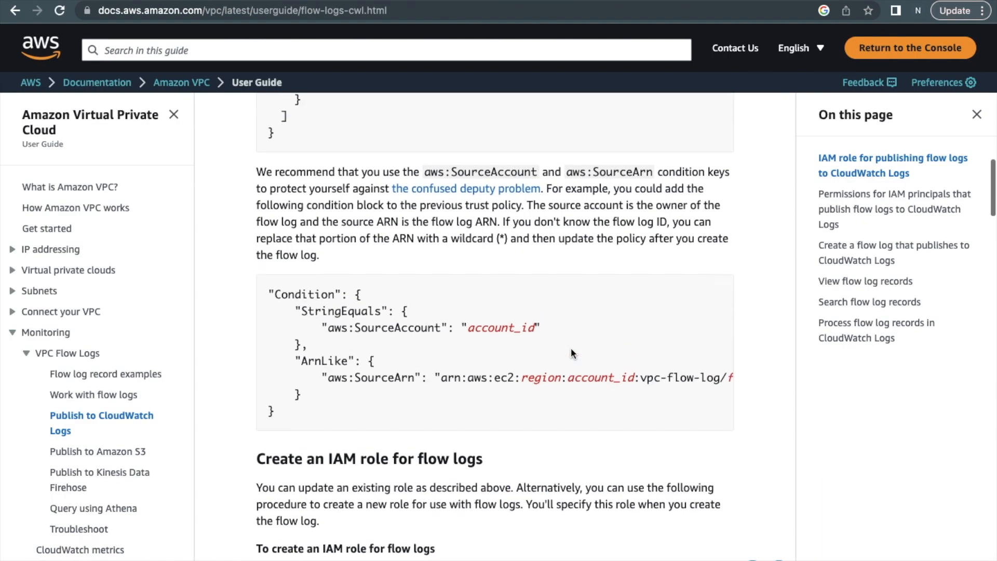
scroll(480, 322, up, 3)
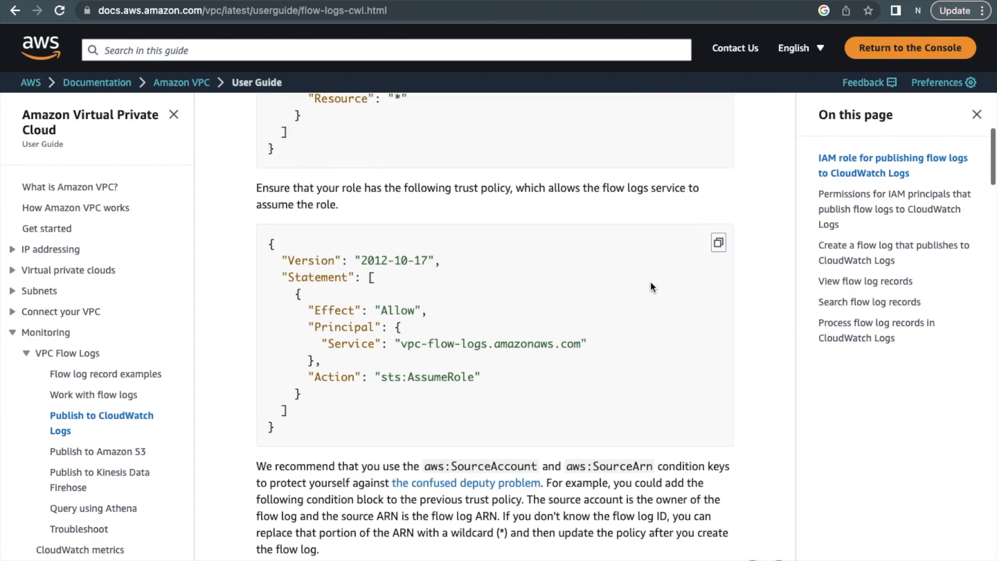
click(720, 244)
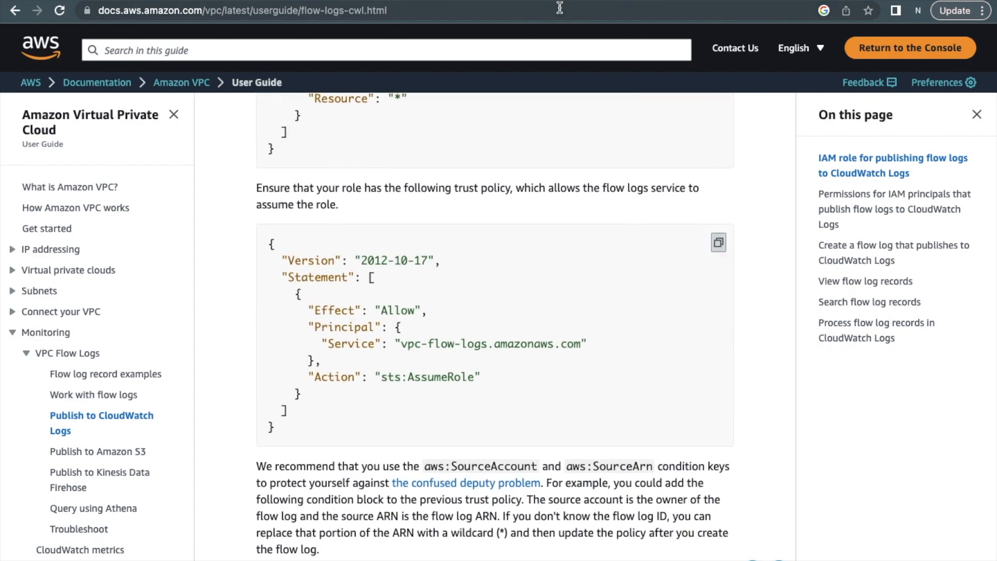
click(574, 0)
drag(310, 331, 278, 155)
key(super+v)
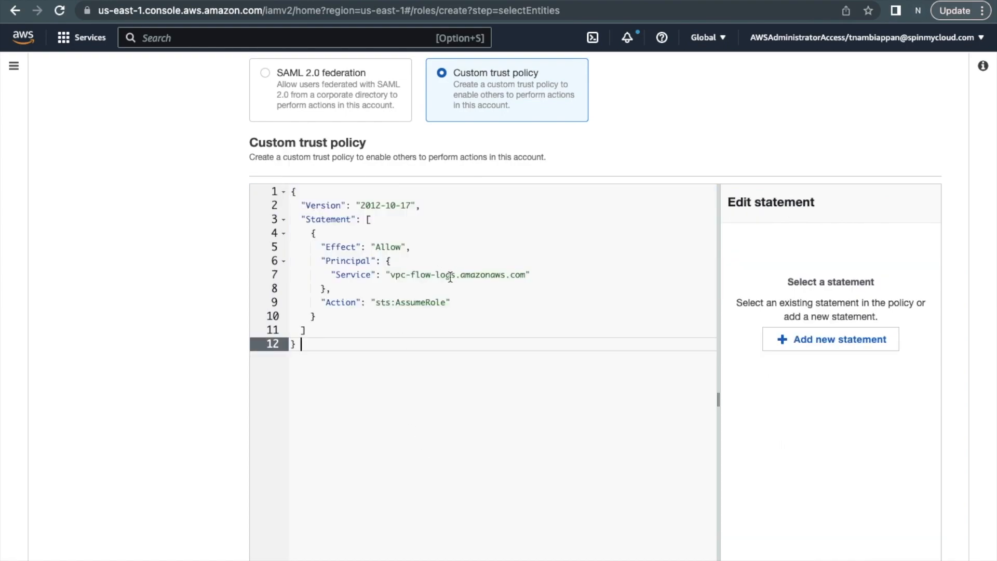
scroll(478, 340, down, 3)
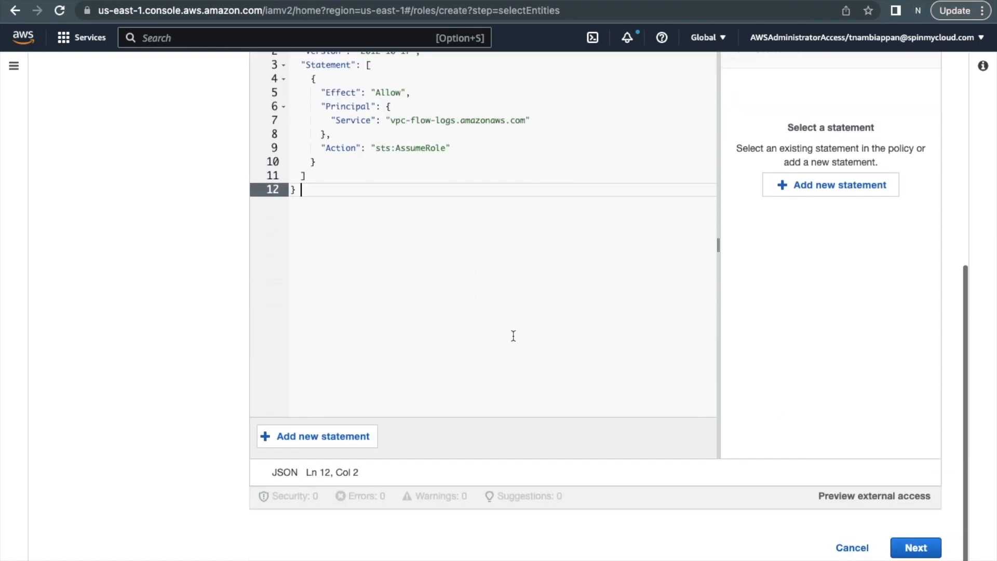
click(916, 548)
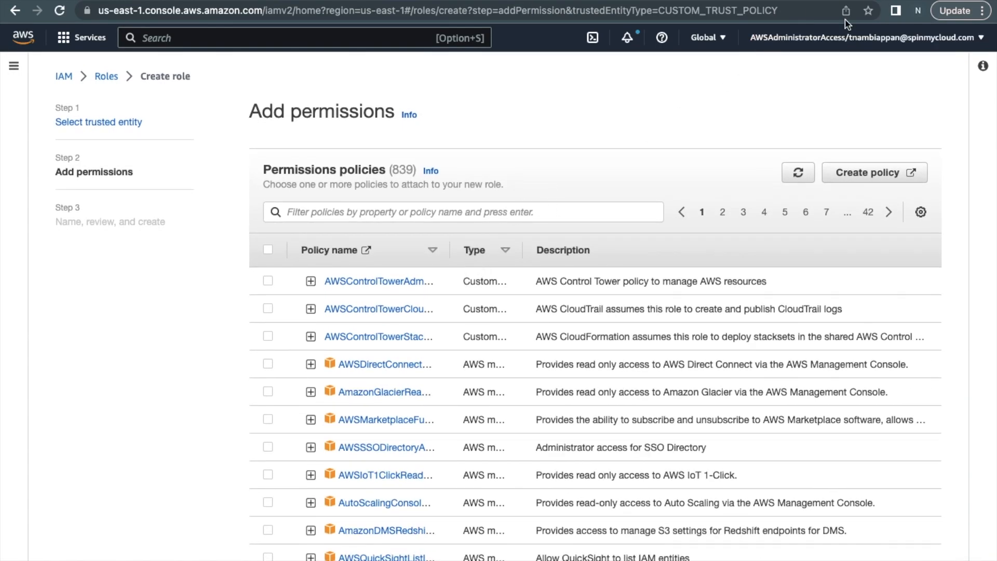
Start creating a new permissions policy for the role and switch its editor to JSON.
click(864, 172)
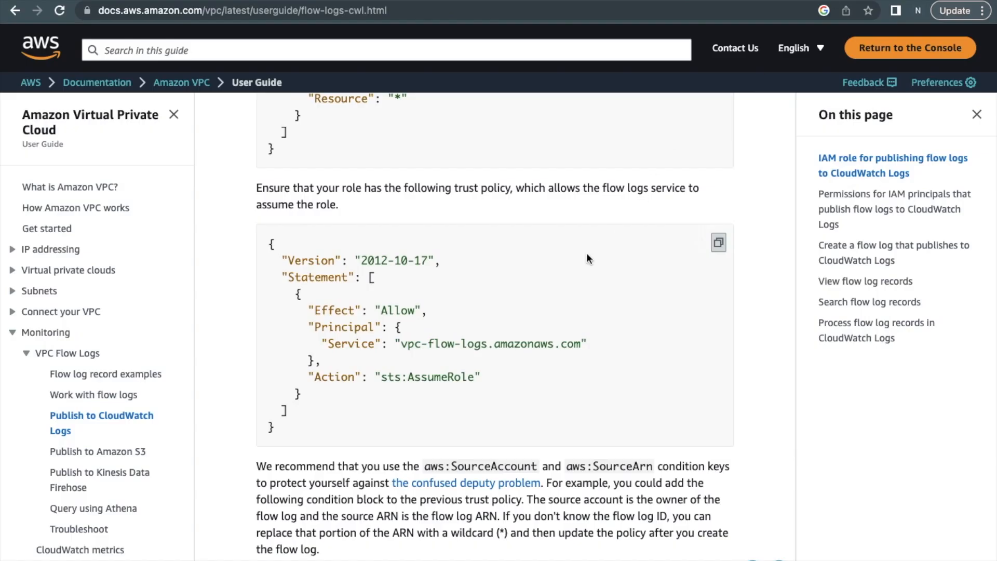
scroll(587, 253, up, 6)
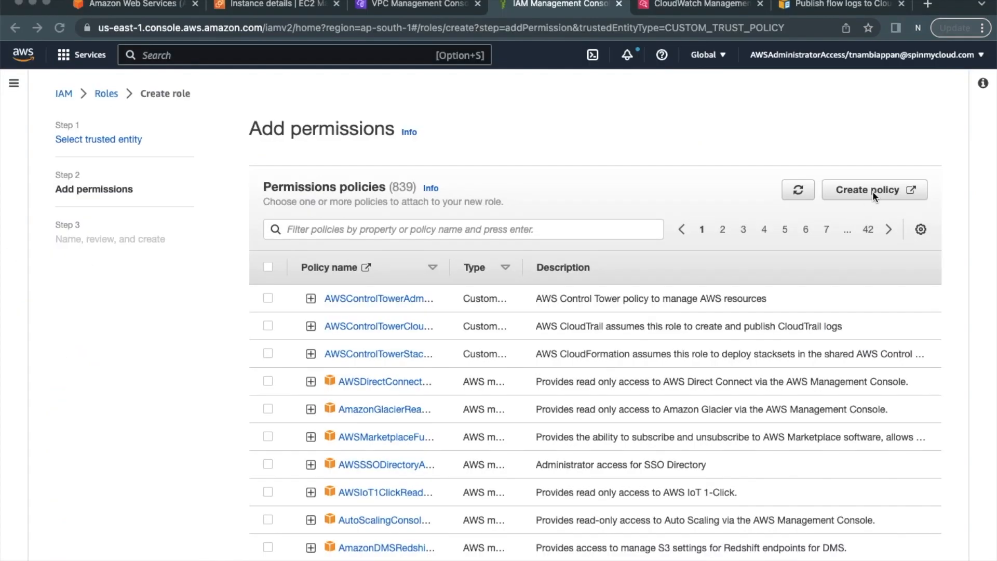
click(850, 193)
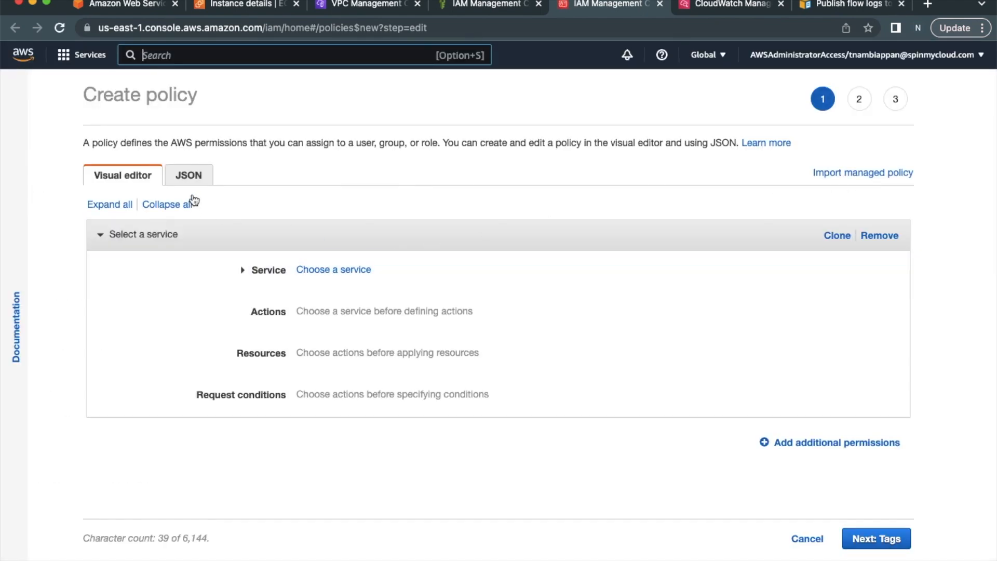
click(196, 177)
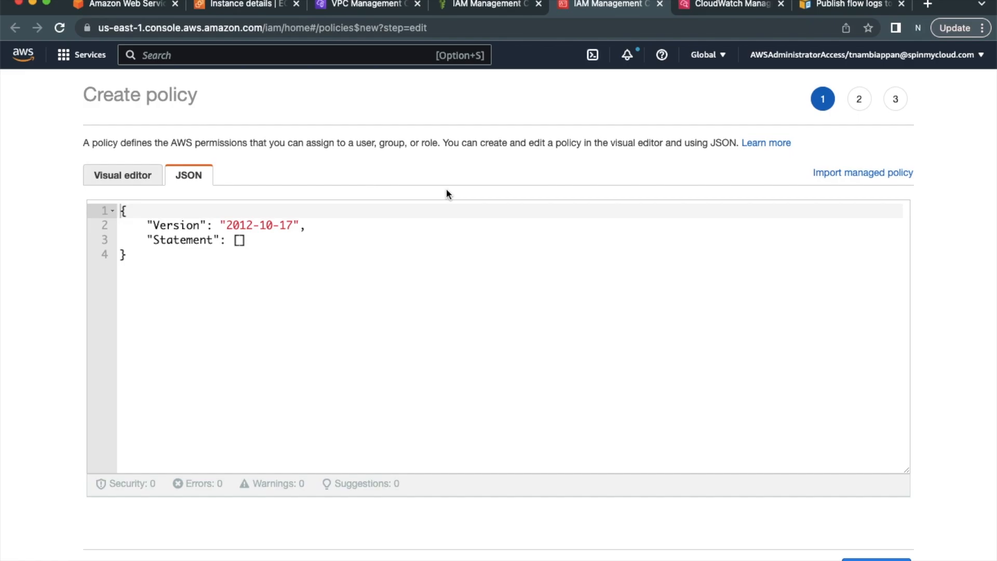
Replace the policy JSON with the documented permissions policy for CloudWatch Logs actions on all resources, and continue to the review without tags.
click(847, 8)
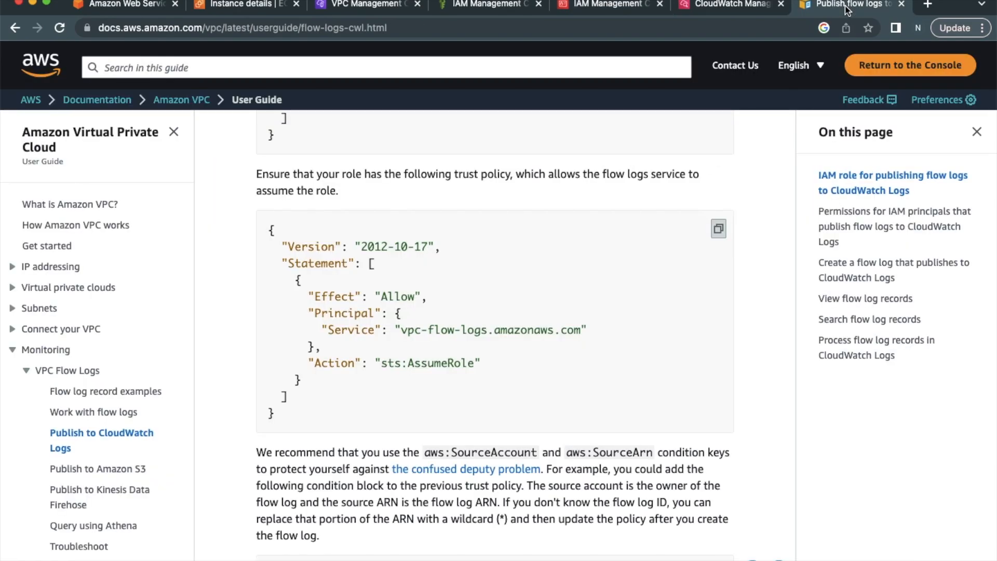
scroll(602, 268, up, 6)
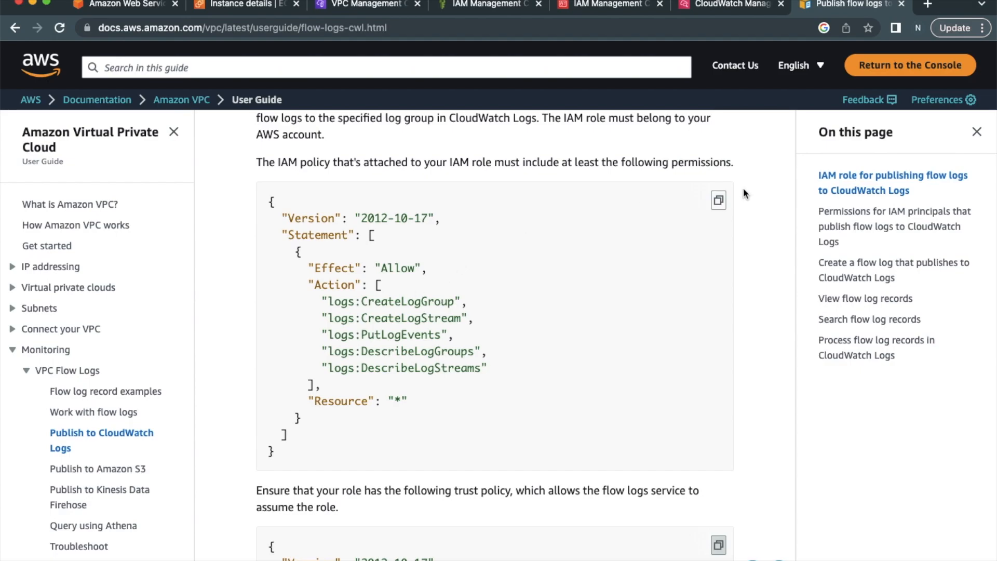
click(718, 200)
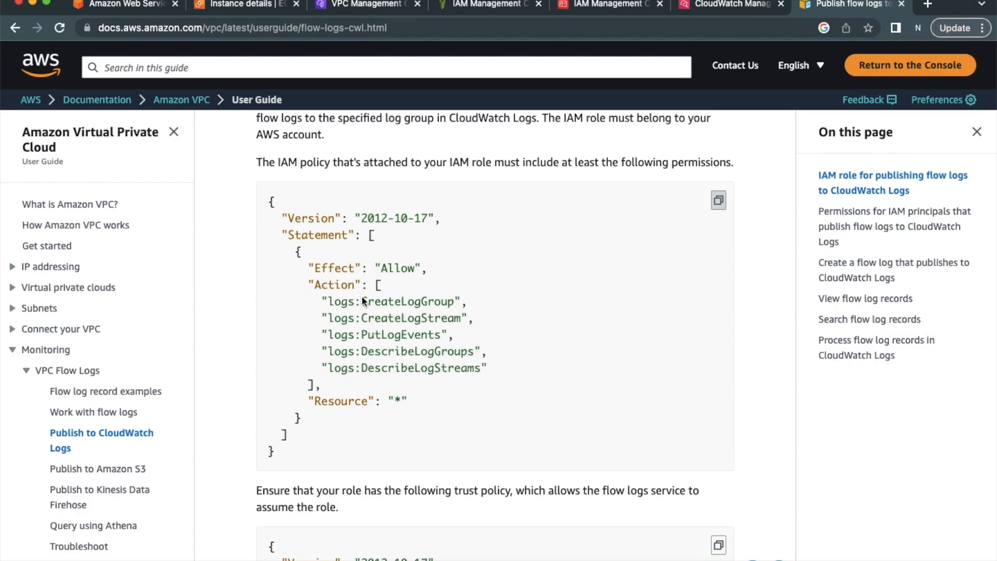
click(730, 5)
click(605, 6)
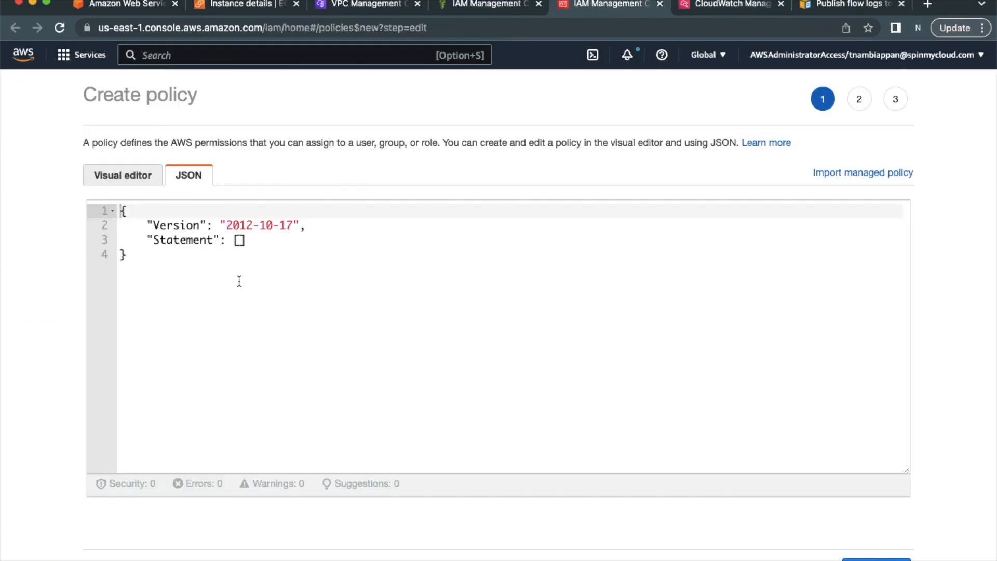
drag(141, 267, 114, 209)
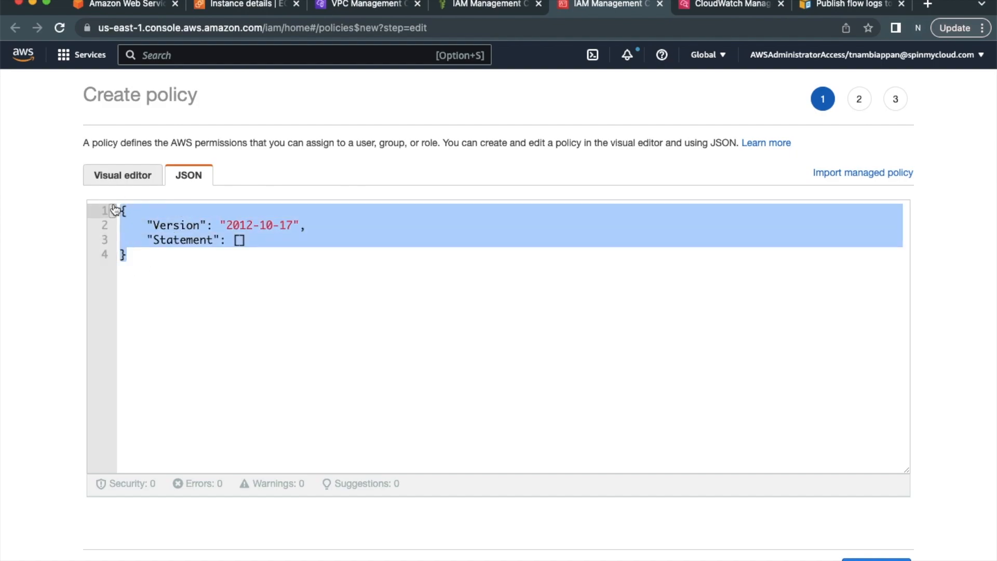
key(super+v)
scroll(328, 238, down, 1)
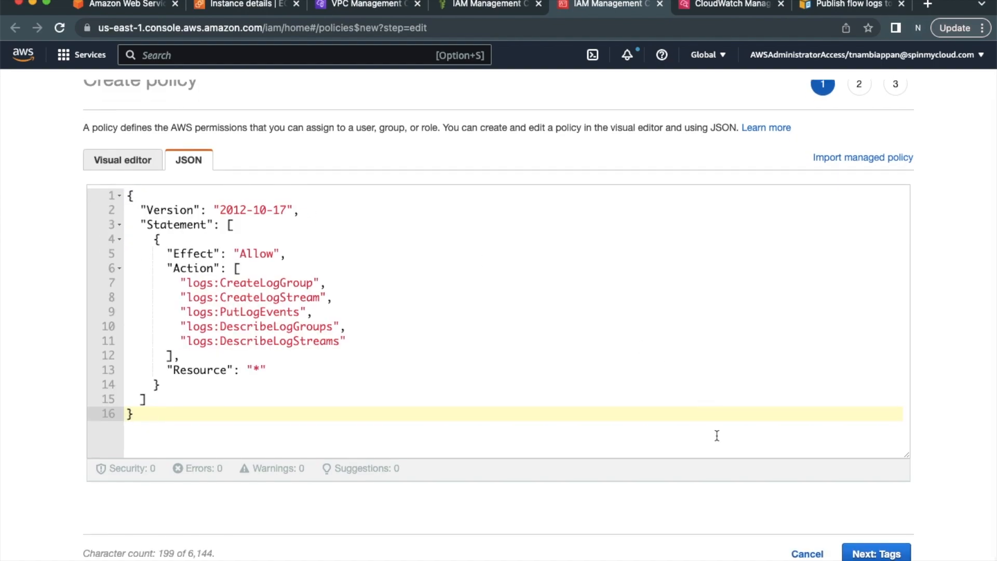
click(881, 555)
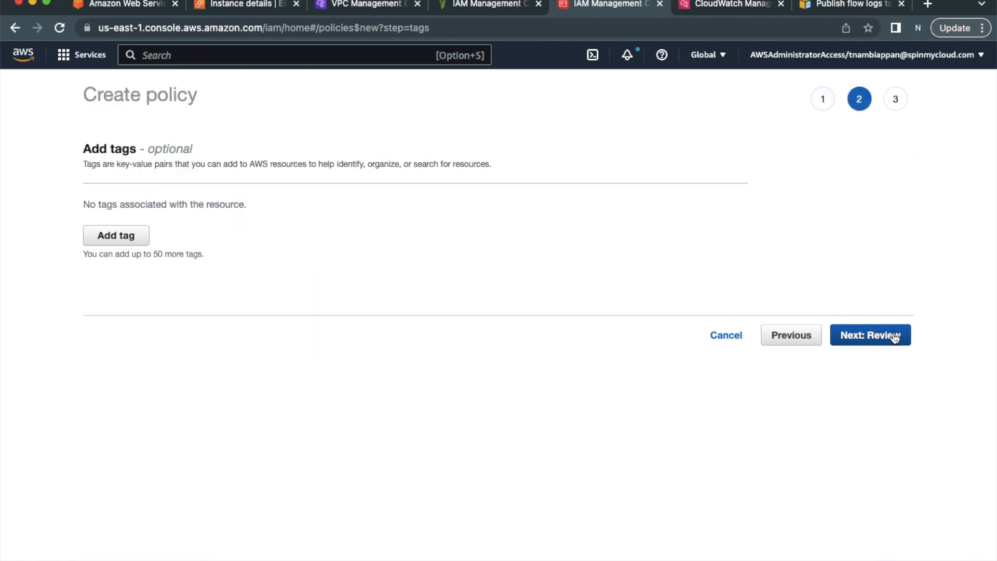
click(893, 338)
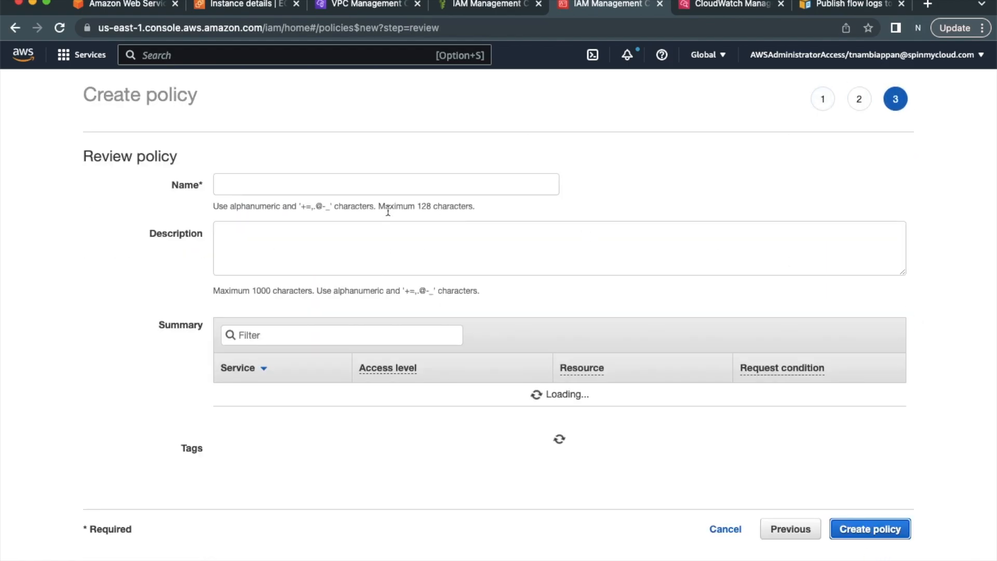
Name the permissions policy VPCflowlogPermissions, leave its description empty, and create it.
click(305, 186)
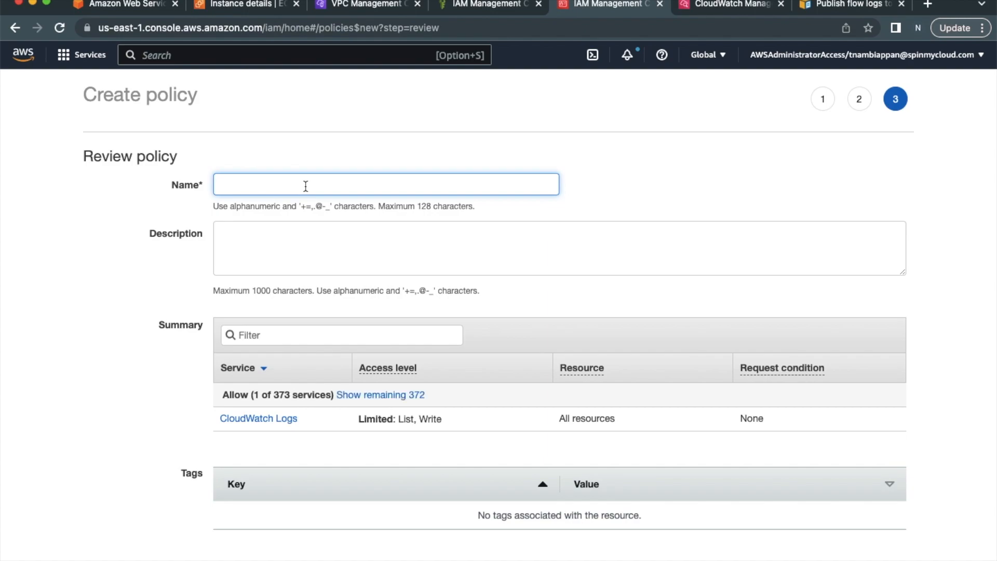
text(VPCflowlogPer)
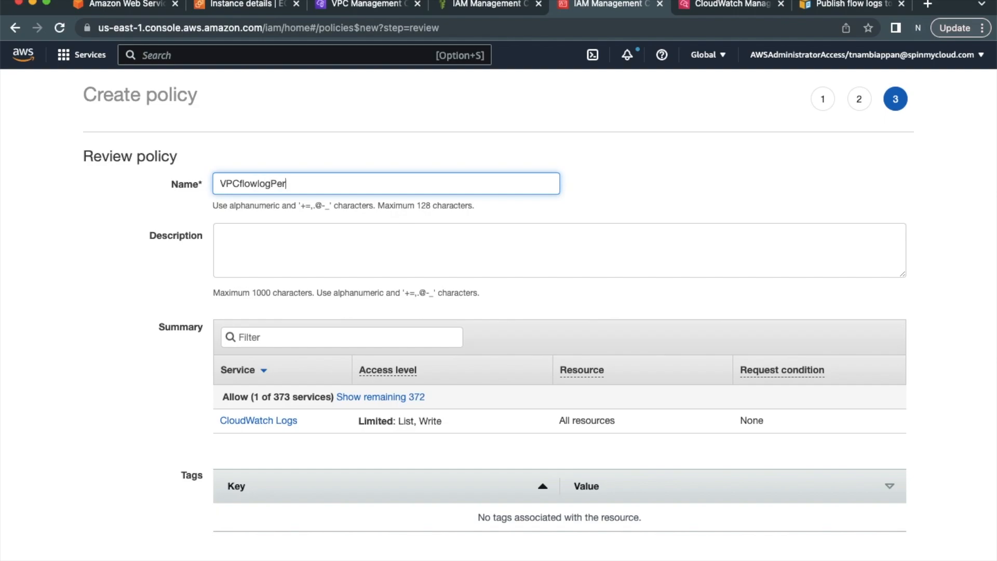
text(sions)
click(319, 270)
scroll(492, 370, down, 2)
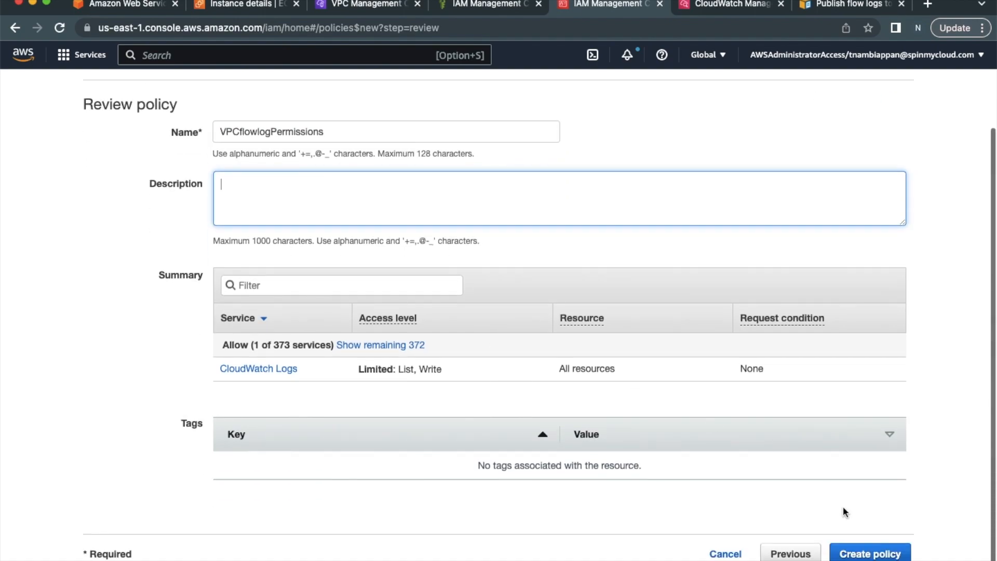
click(878, 553)
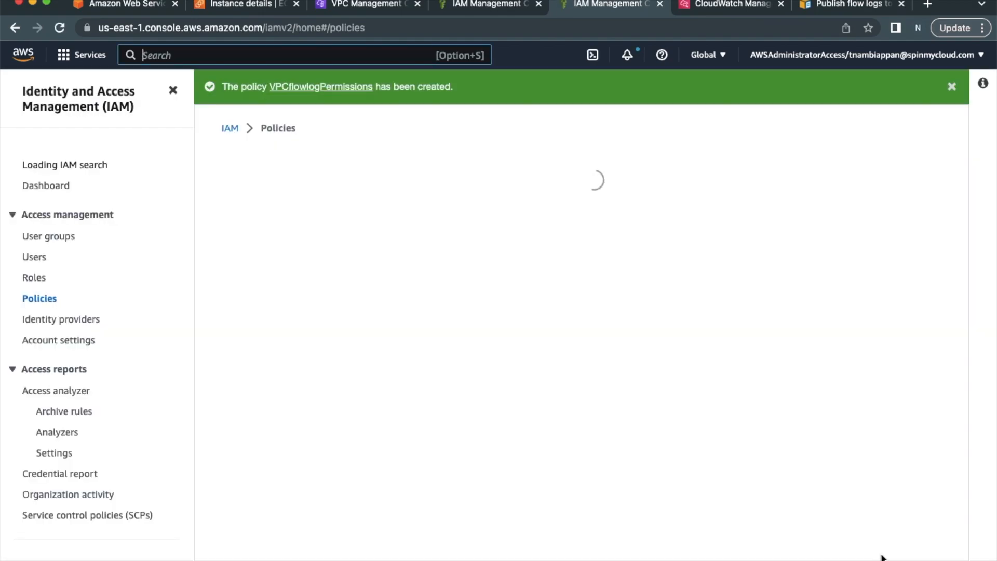
Return to the role's Add permissions stage and refresh the list of permissions policies.
click(480, 6)
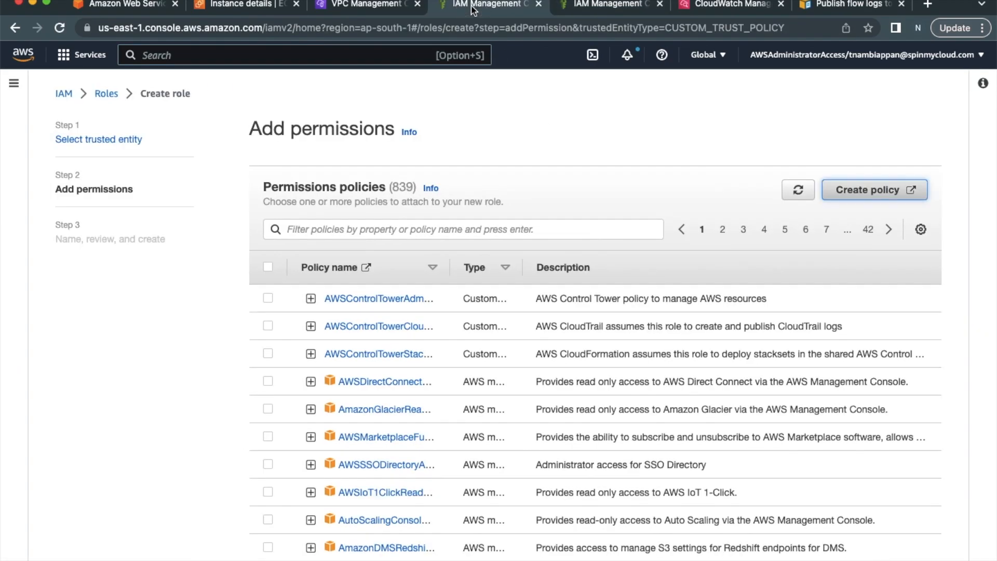
scroll(667, 296, down, 5)
scroll(666, 295, up, 5)
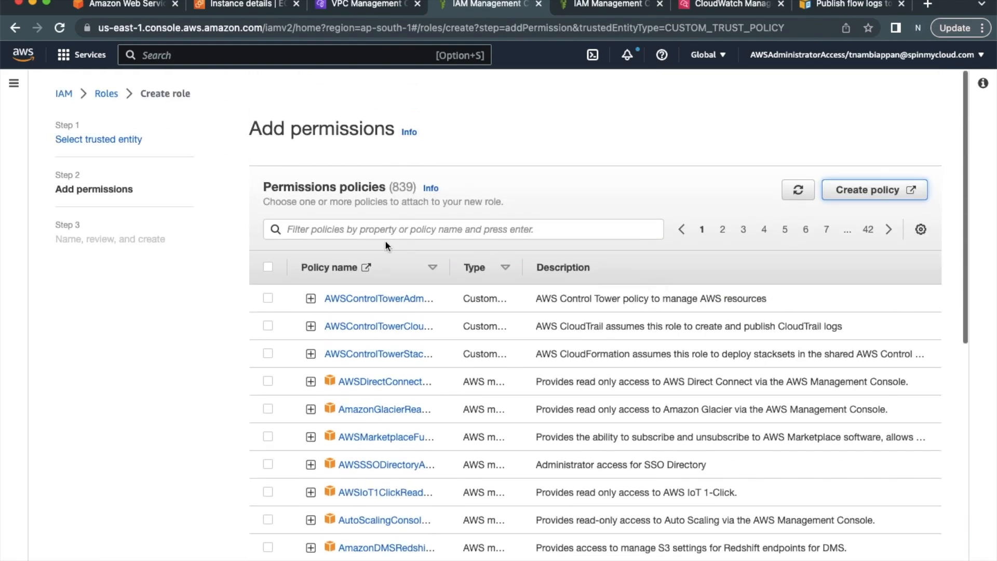
click(383, 229)
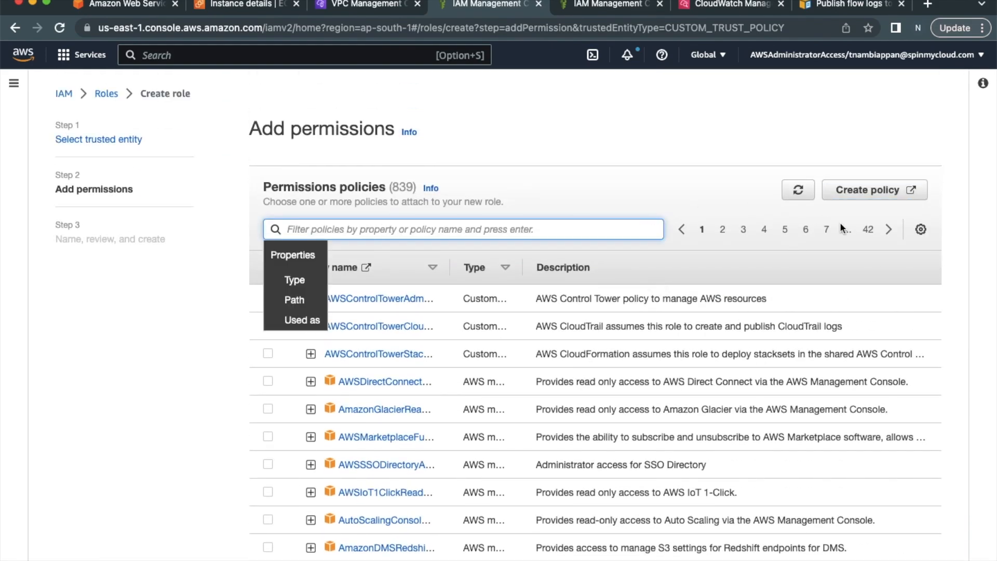
click(797, 190)
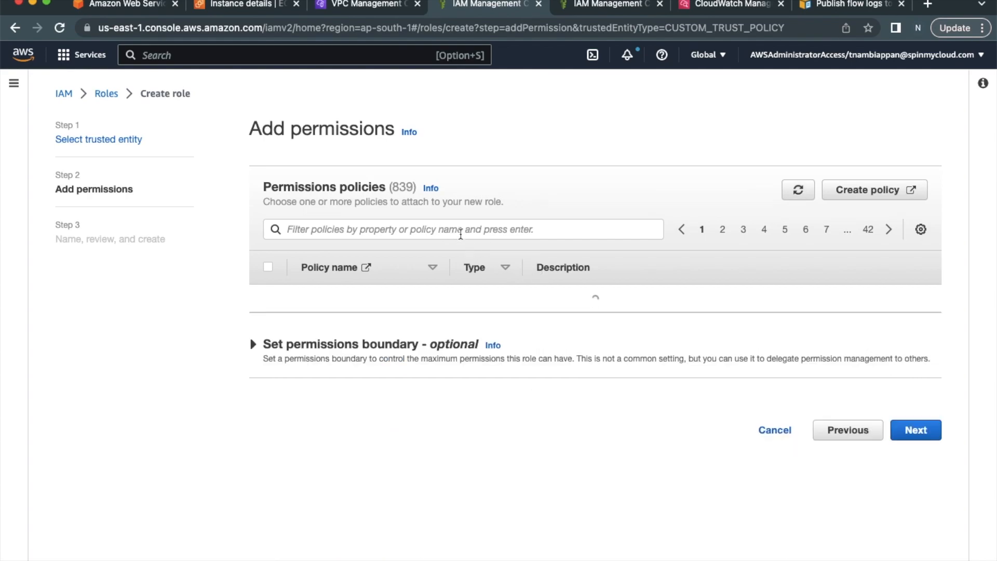
click(461, 231)
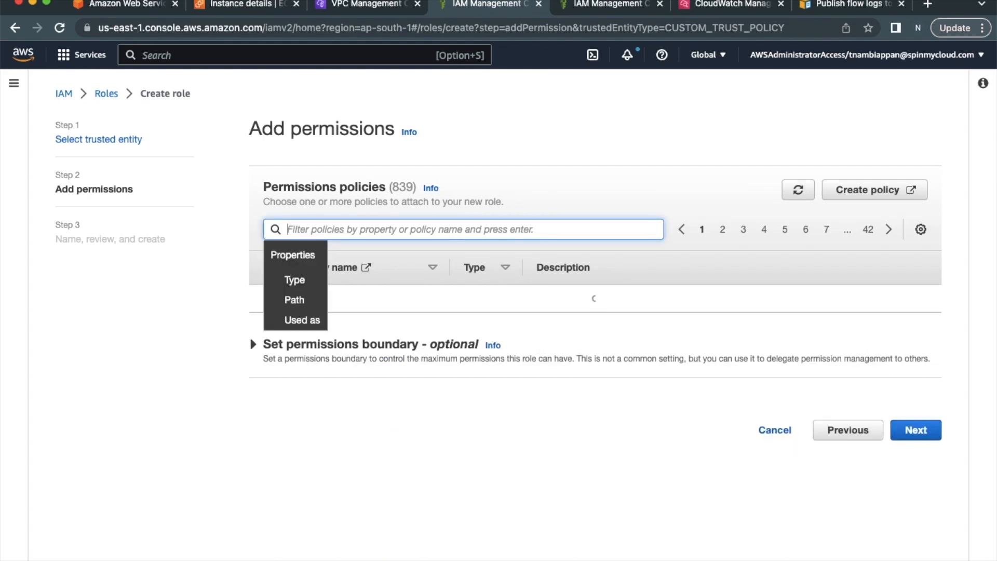
text(vp)
key(BackSpace)
key(BackSpace)
key(BackSpace)
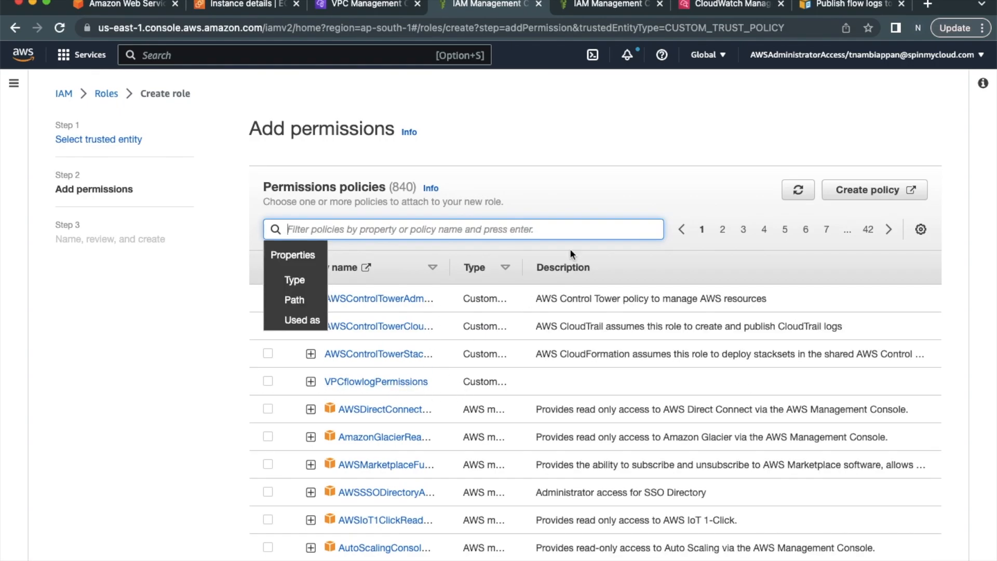
Widen the policy list columns, select the VPCflowlogPermissions policy for the role, and continue to the naming and review stage.
drag(450, 268, 680, 268)
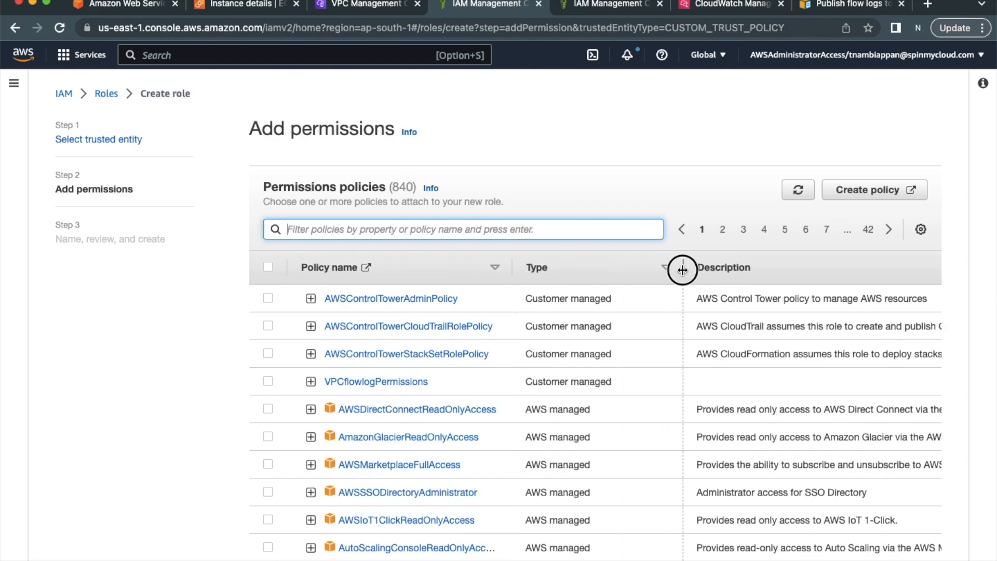
click(268, 381)
scroll(498, 396, down, 8)
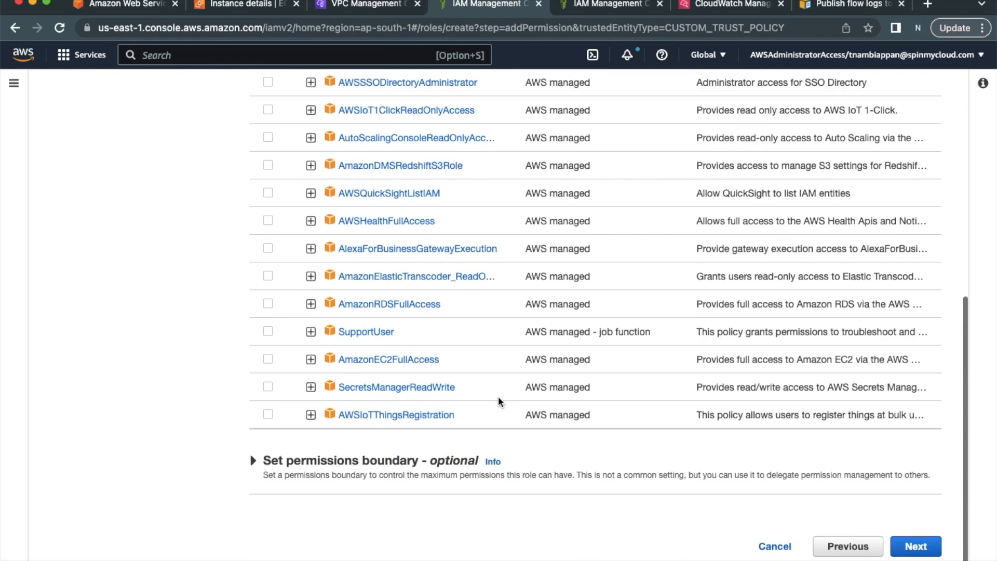
click(917, 553)
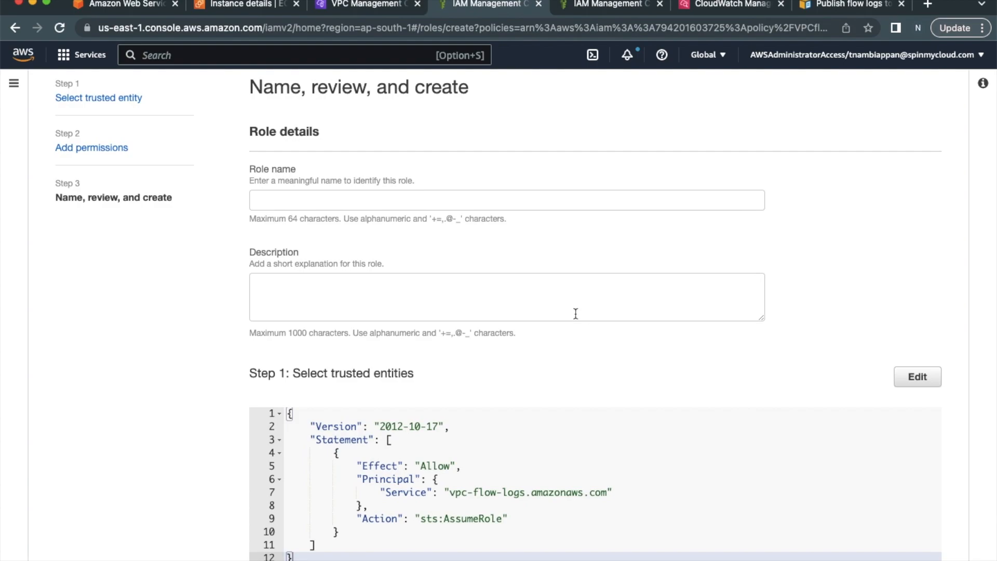
Name the role VPCFlowLogCreationRole, use the same text as its description, and create the role.
click(364, 201)
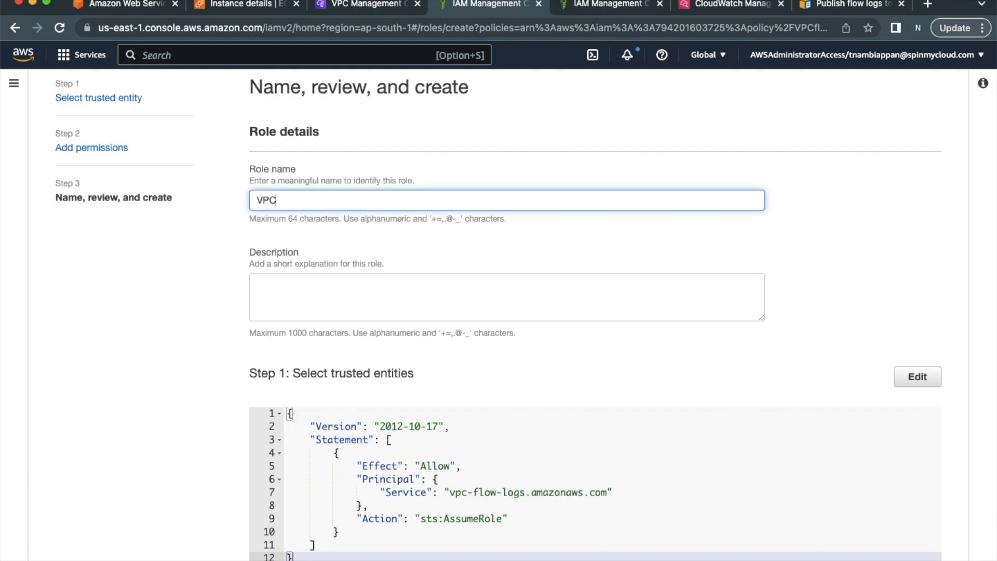
text(VPCFlowLogCreation)
text(Role)
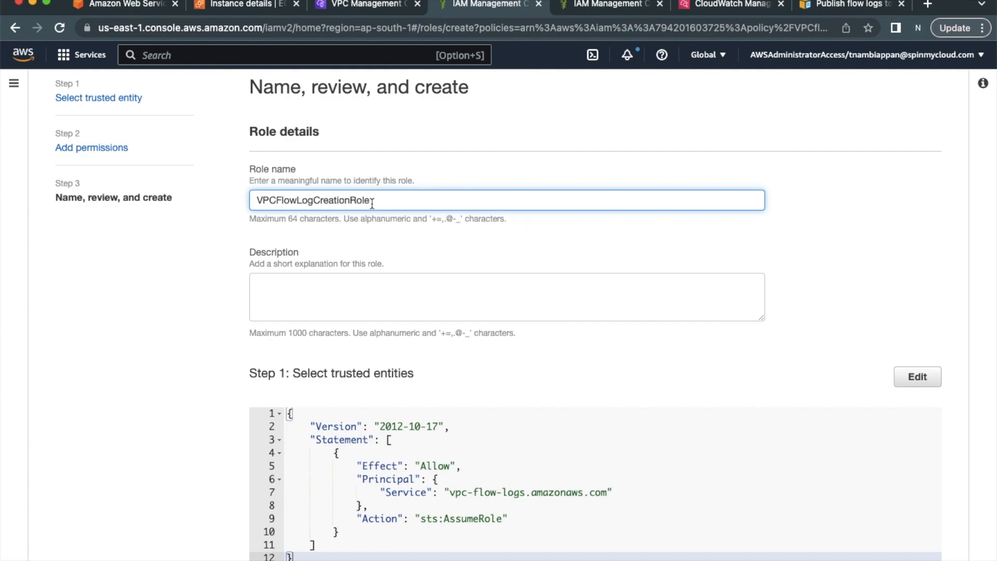
double_click(344, 200)
key(super+c)
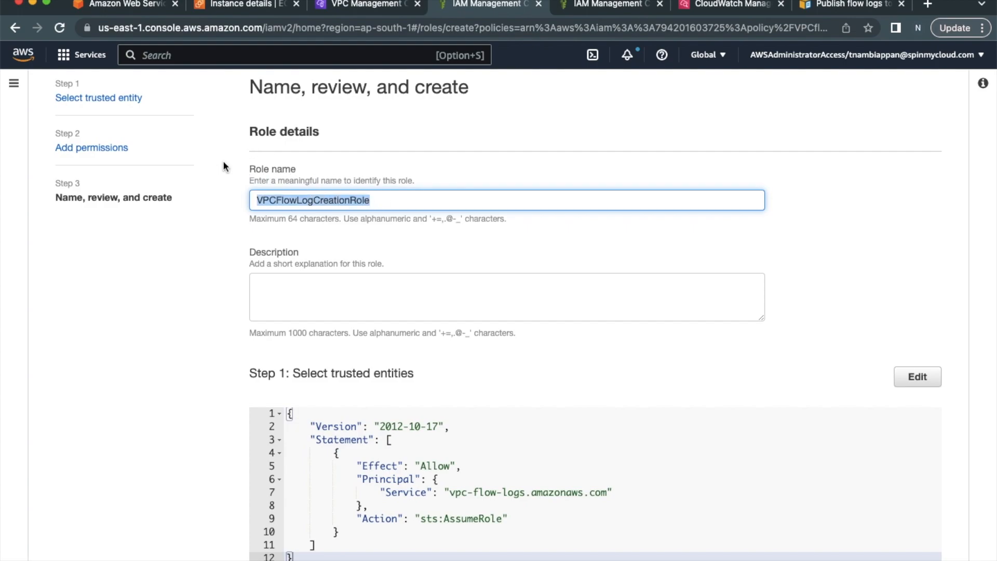
click(277, 297)
key(super+v)
scroll(530, 350, down, 10)
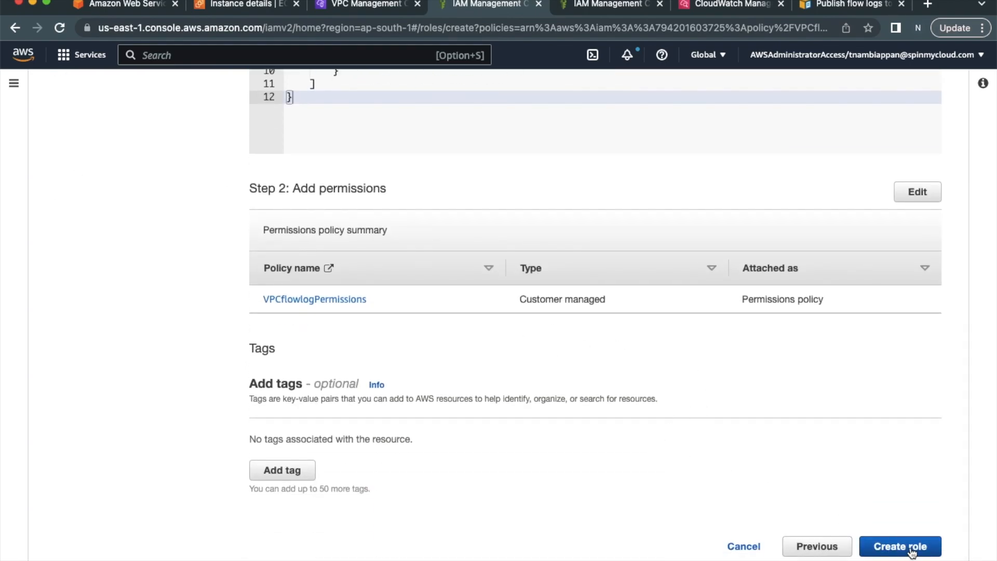
click(900, 546)
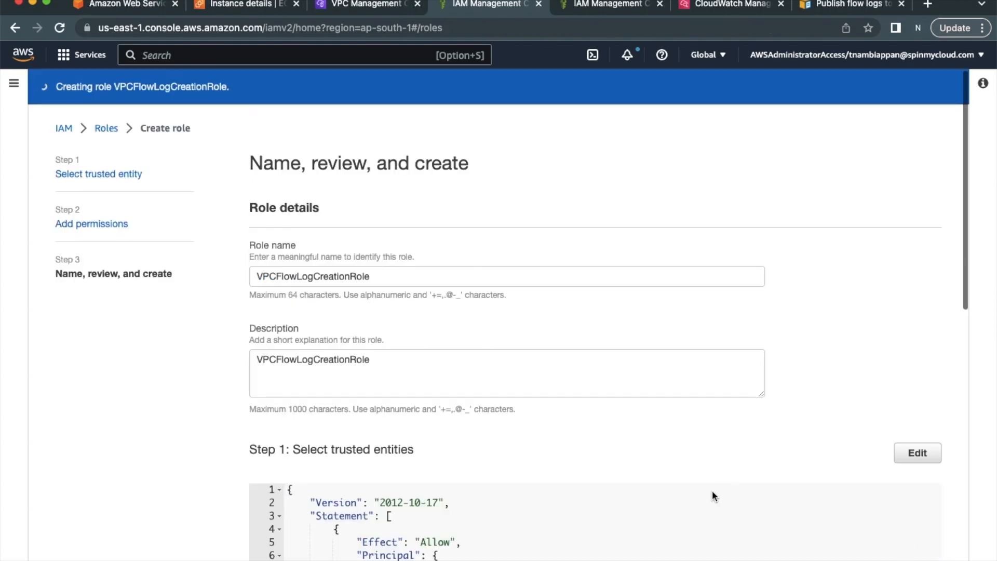
Return to the flow log creation form, refresh the IAM roles, and choose VPCFlowLogCreationRole as the flow log's role.
click(372, 5)
scroll(338, 213, down, 1)
scroll(415, 232, up, 5)
scroll(416, 232, down, 5)
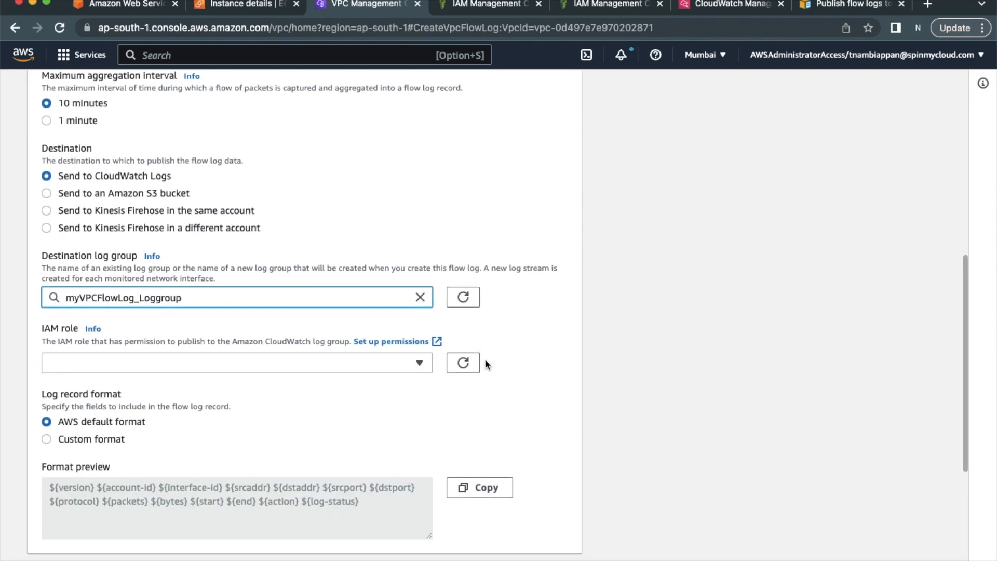
click(467, 365)
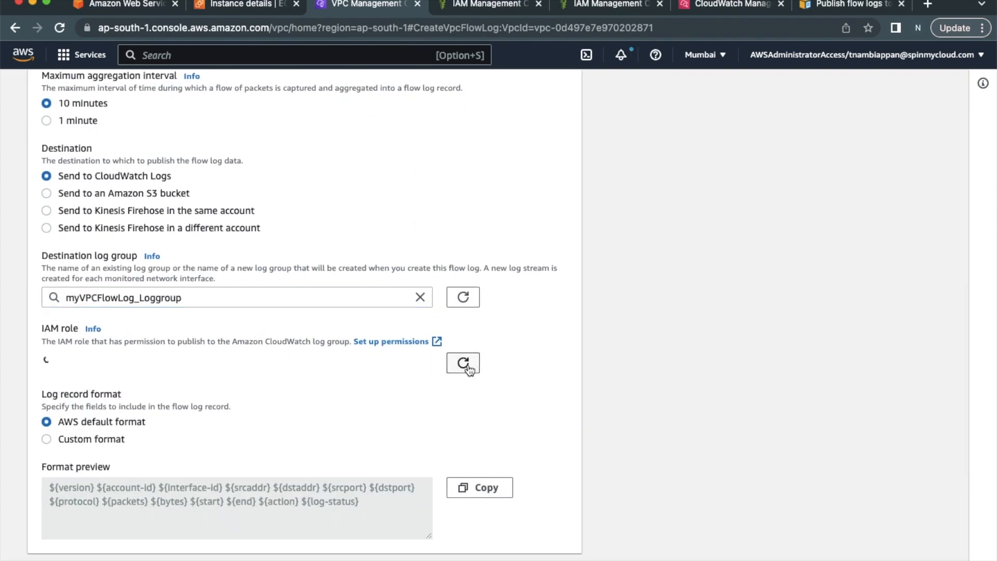
click(225, 364)
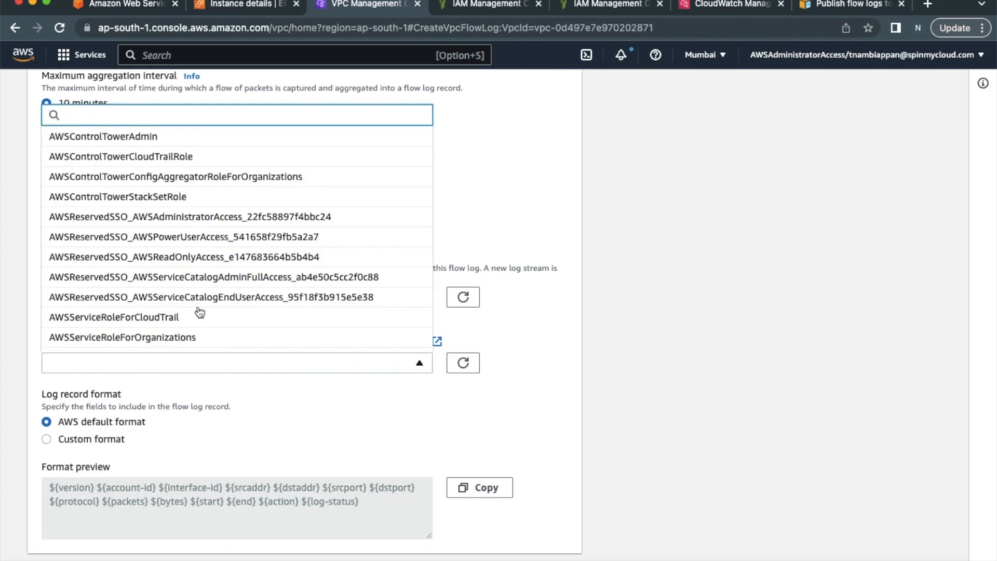
text(vpc)
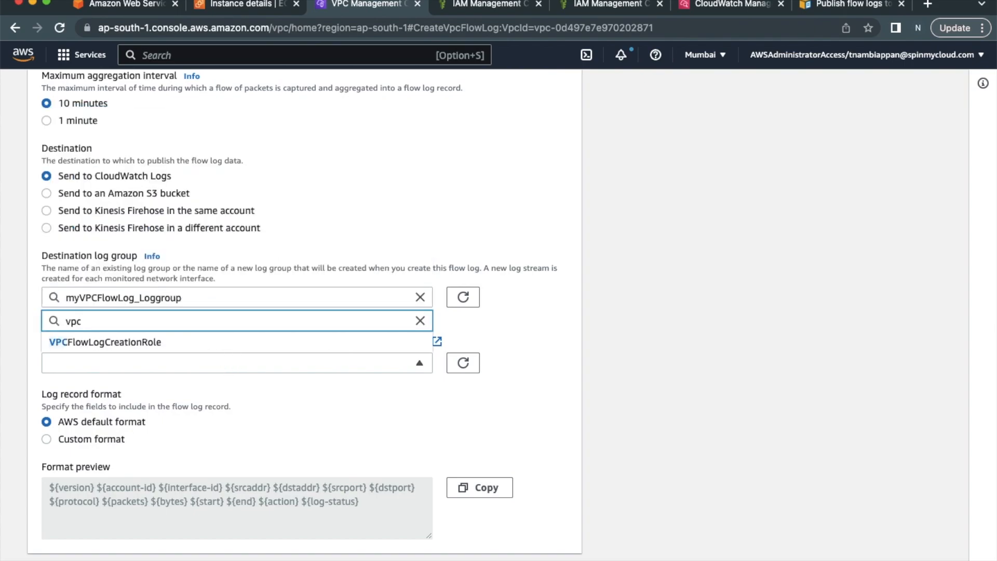
click(127, 341)
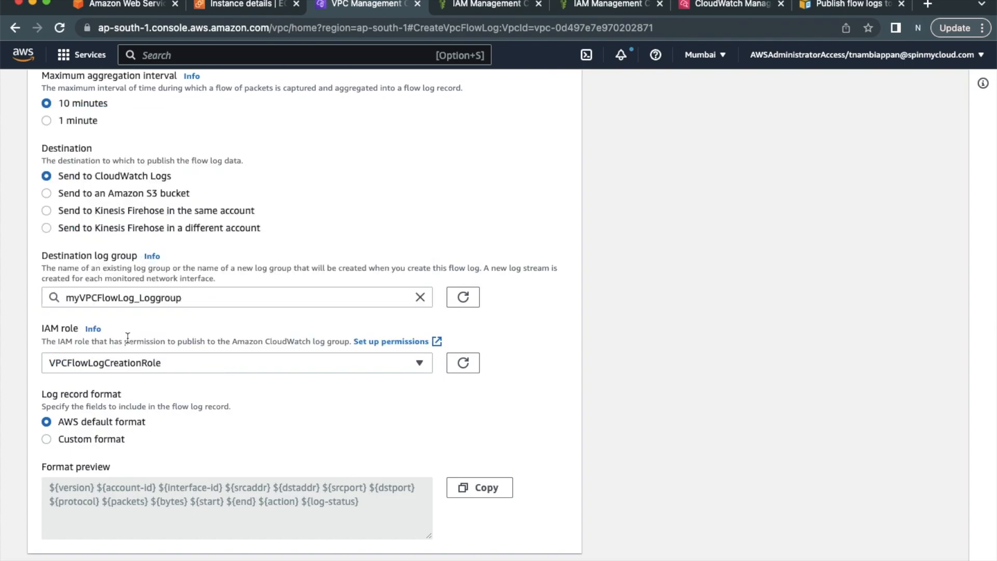
Review the flow log's filter, aggregation interval, destination and IAM role, and examine the format preview of the log record fields.
scroll(329, 390, down, 2)
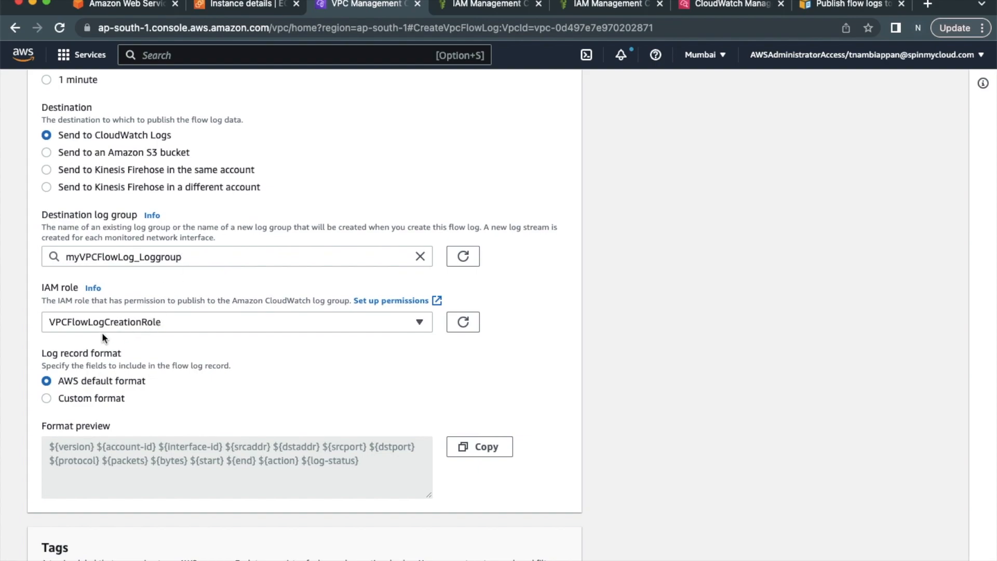
scroll(223, 319, up, 6)
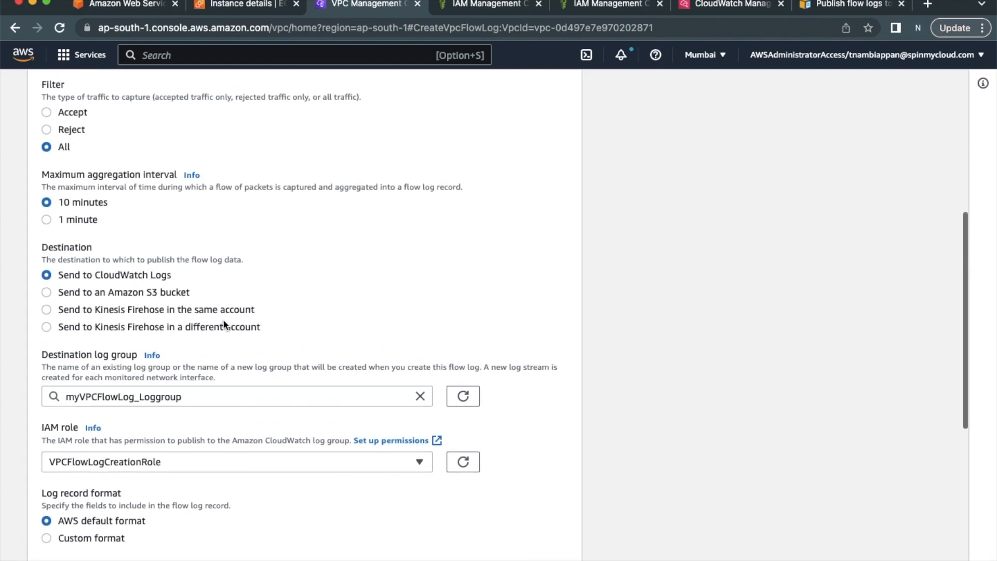
scroll(223, 319, down, 7)
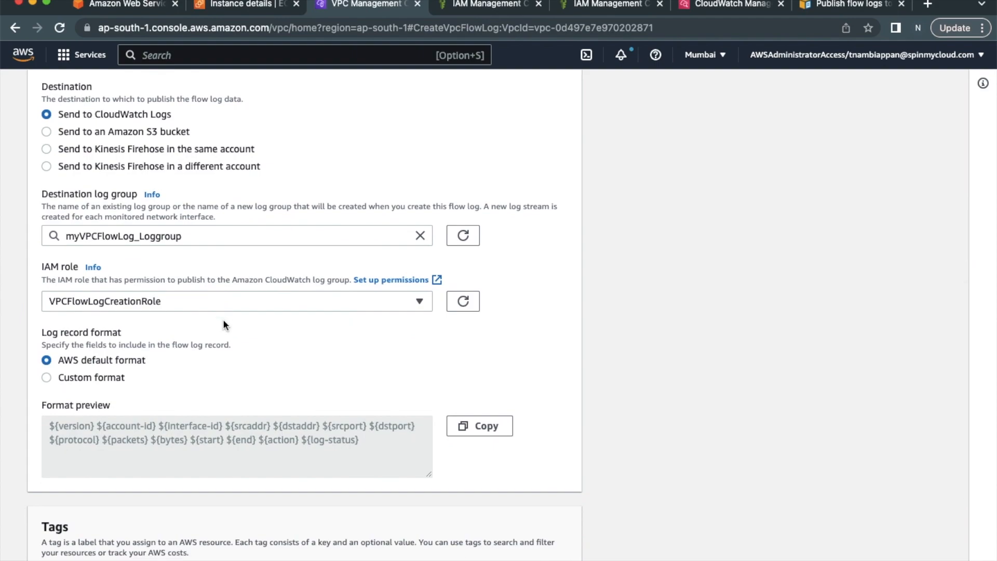
scroll(222, 319, up, 2)
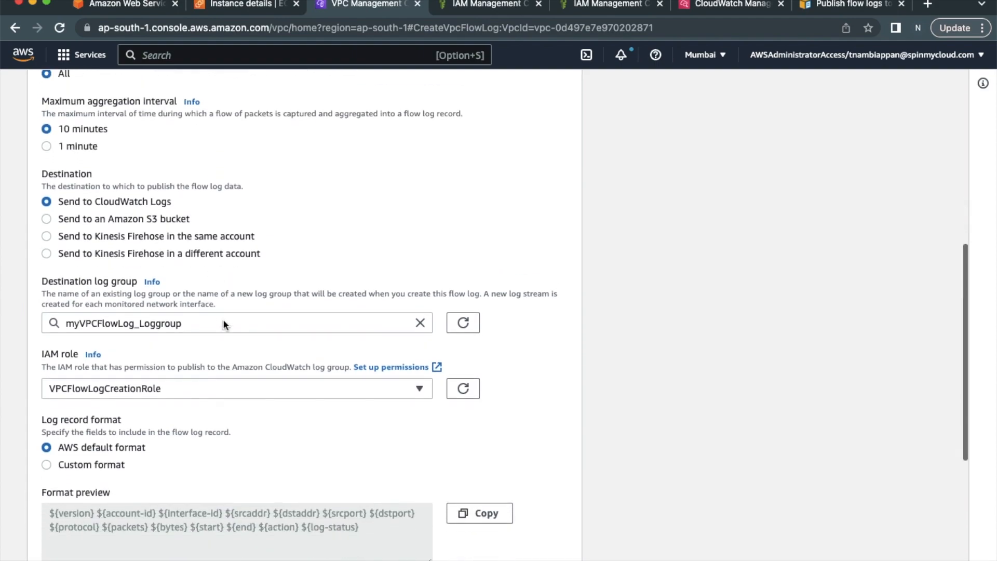
scroll(223, 319, down, 2)
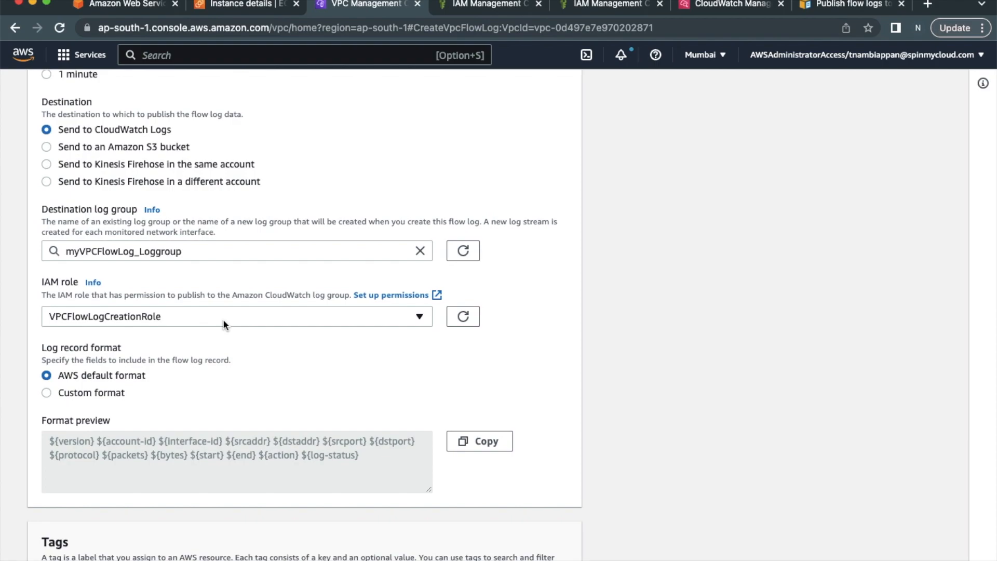
scroll(223, 322, down, 3)
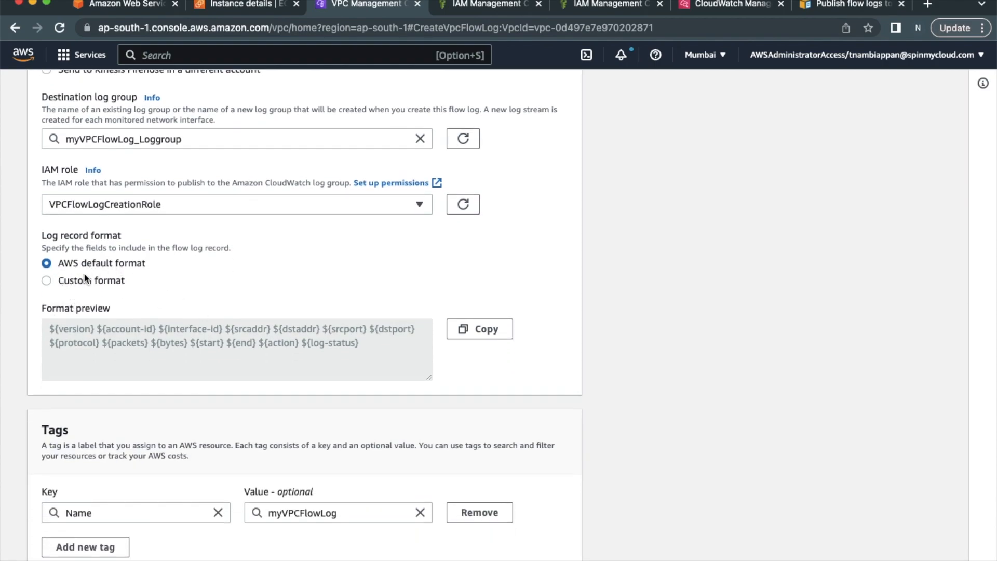
click(54, 326)
drag(54, 325, 162, 338)
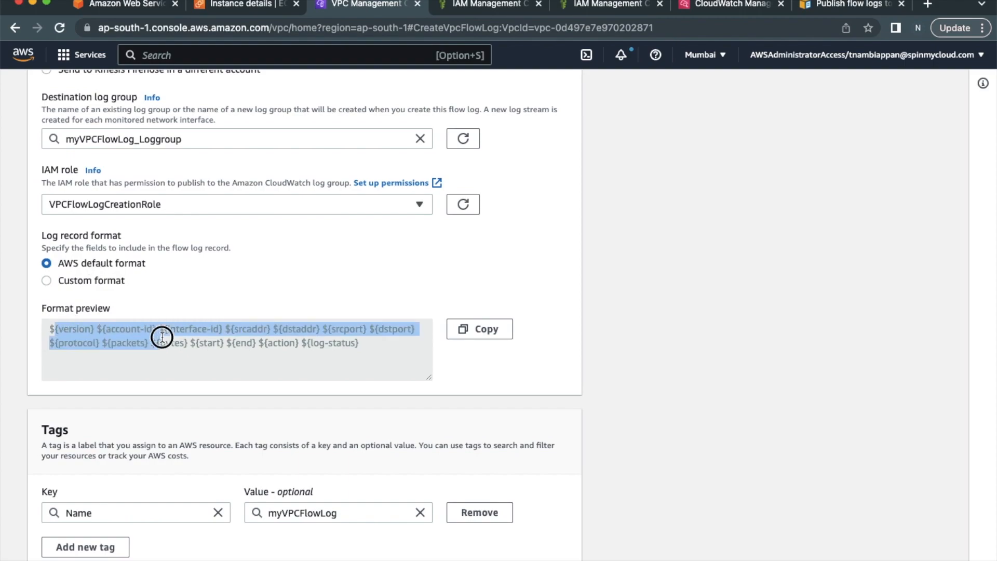
click(75, 331)
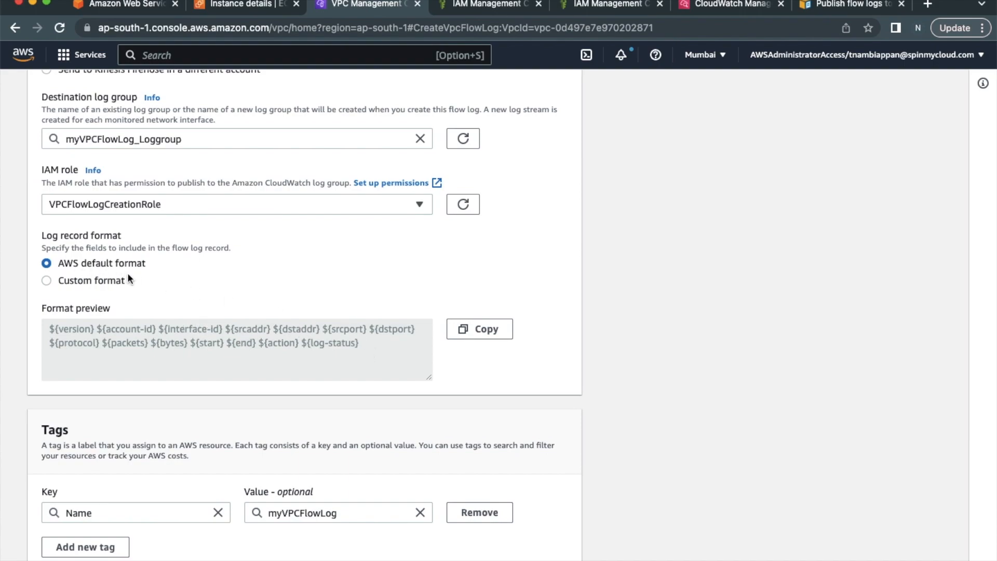
Create the flow log for the VPC and open its destination log group myVPCFlowLog_Loggroup to view the log streams.
scroll(165, 290, down, 2)
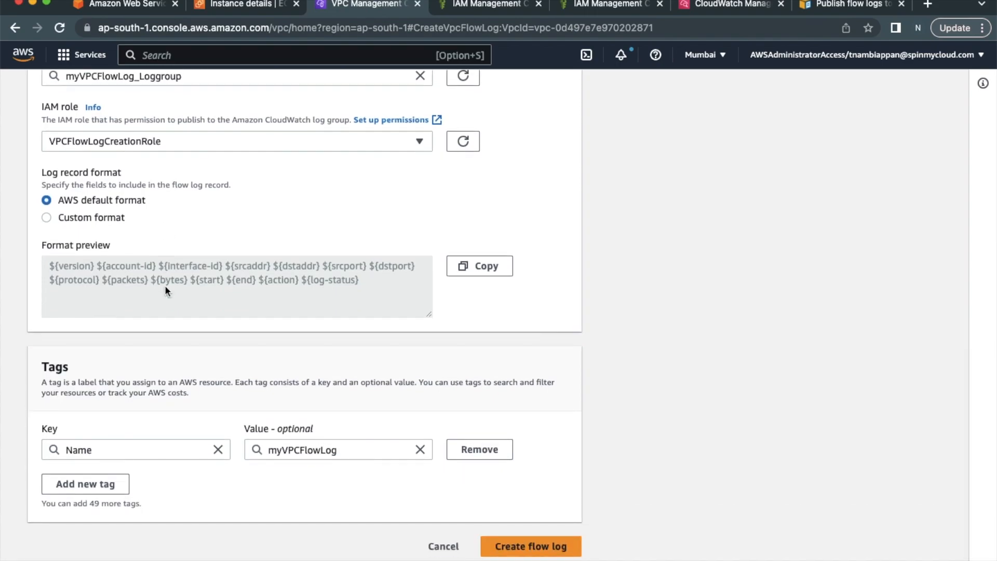
click(515, 543)
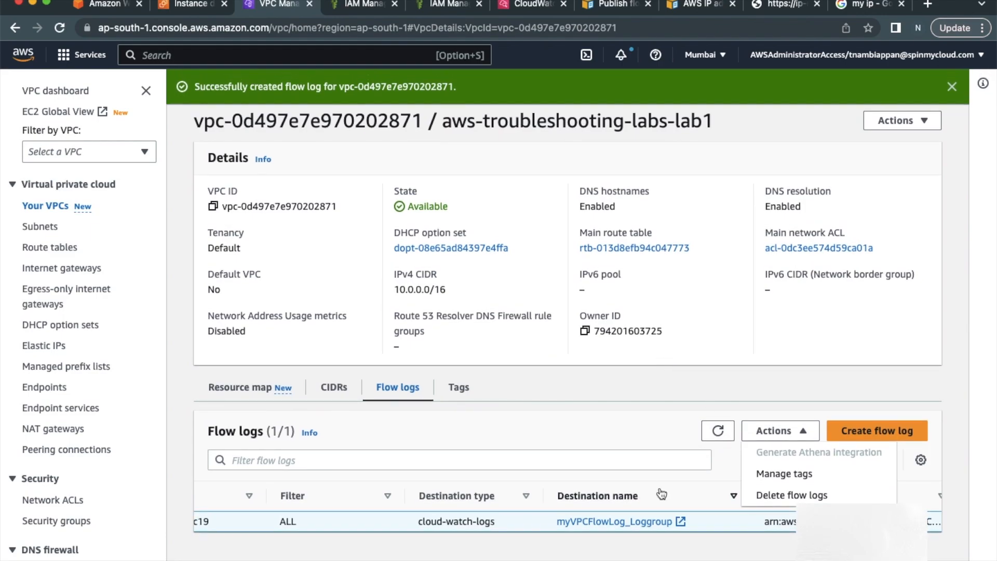
click(629, 523)
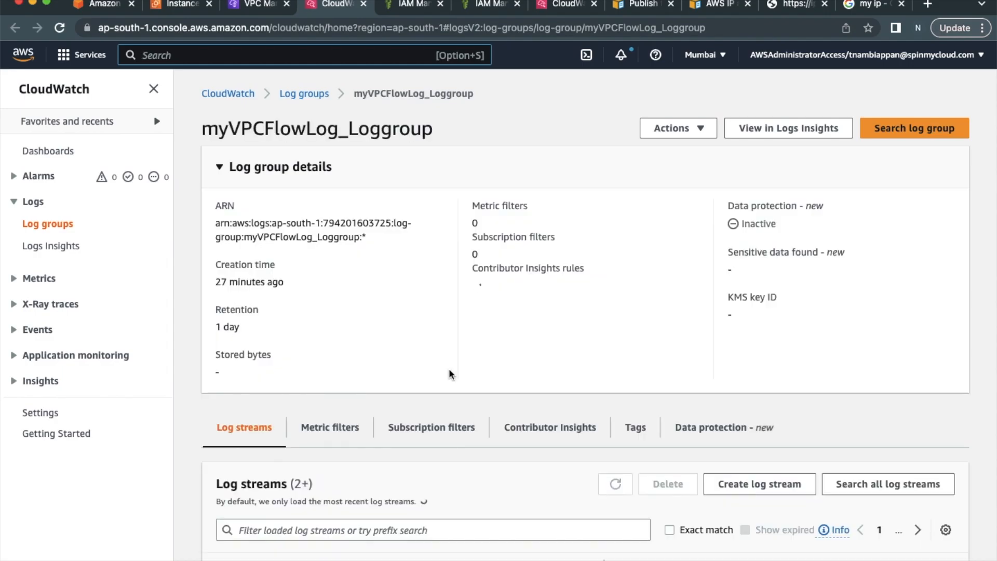
scroll(452, 375, down, 2)
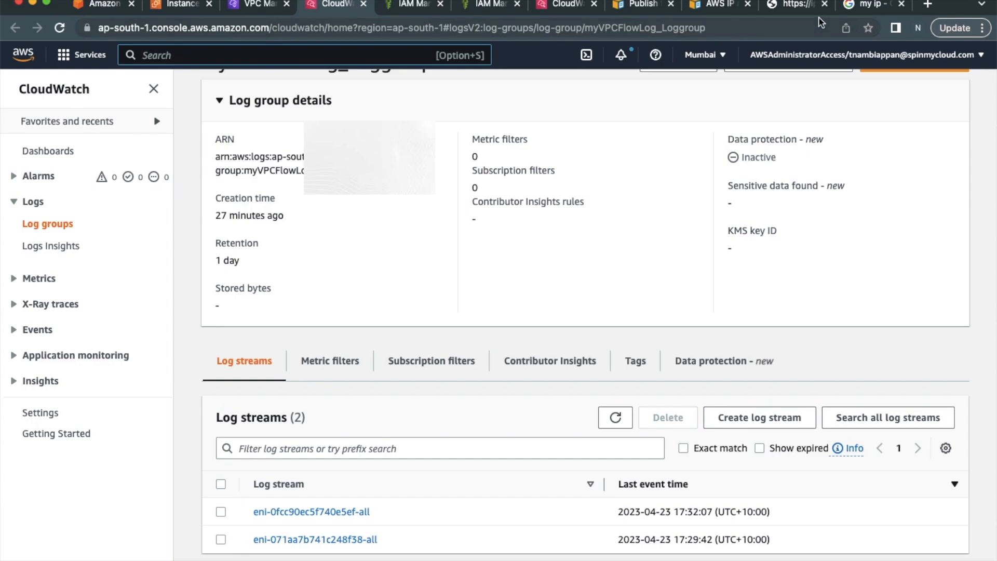
Go to the ApplicationServer2 instance summary and copy its auto-assigned public IP address.
click(789, 8)
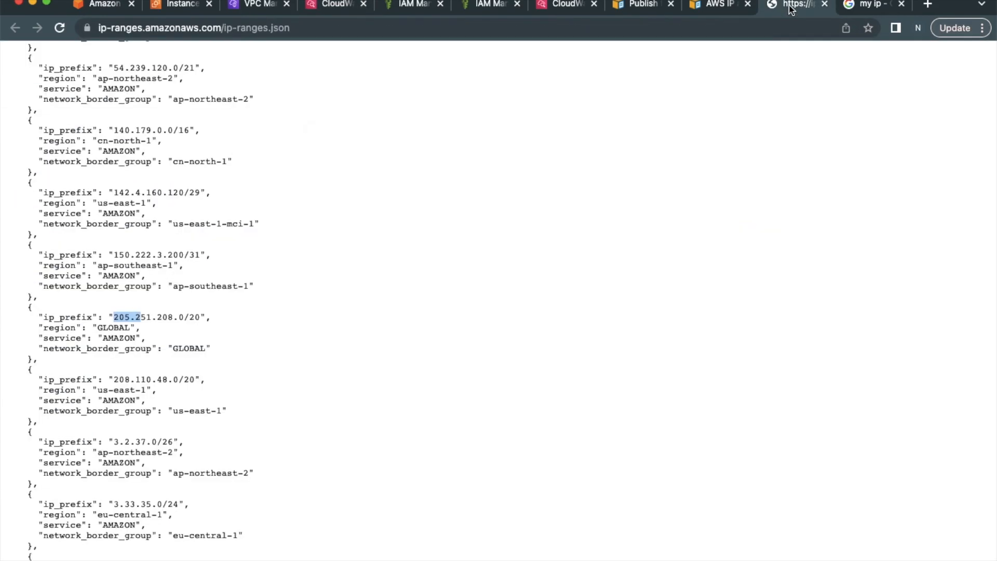
click(176, 6)
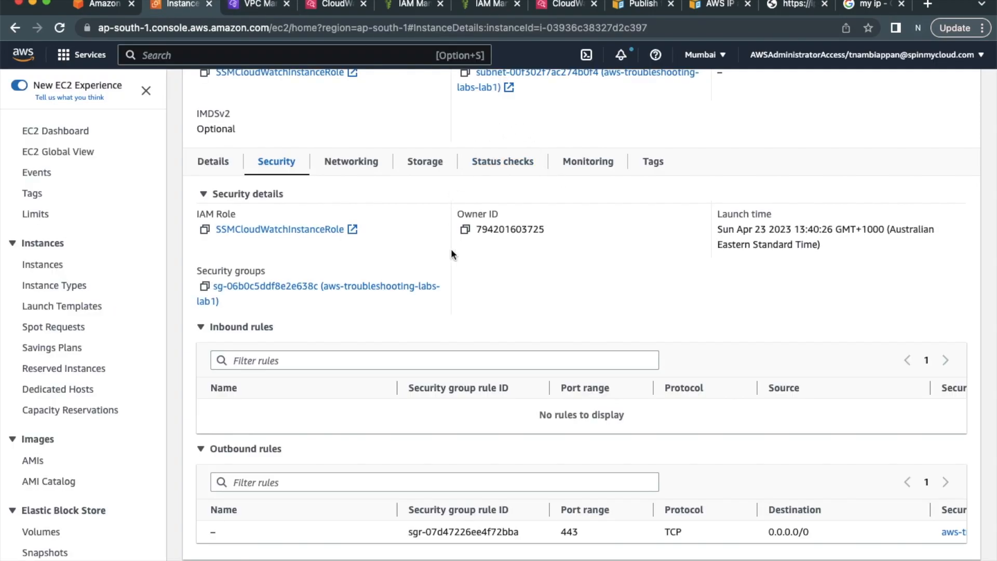
scroll(451, 249, up, 10)
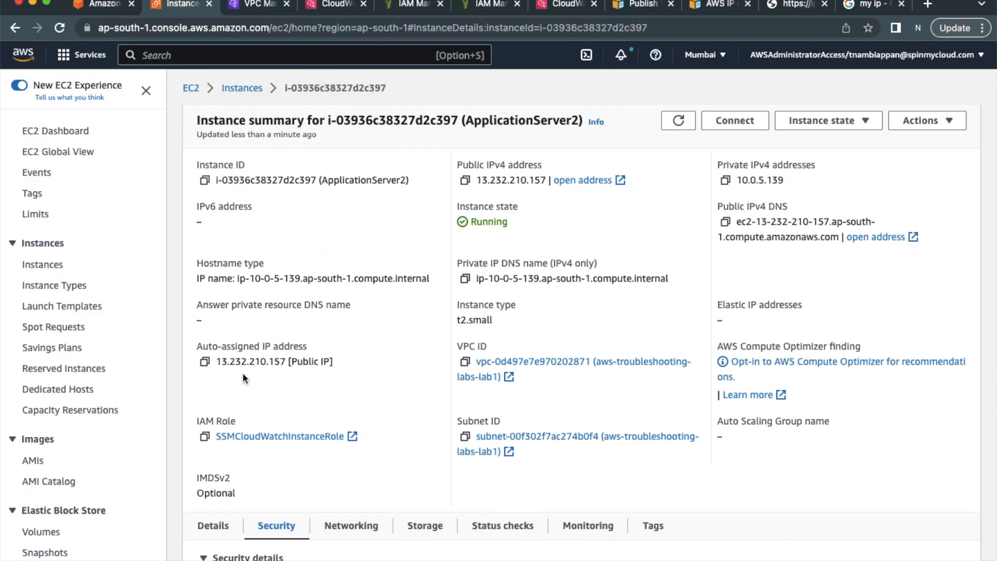
click(204, 362)
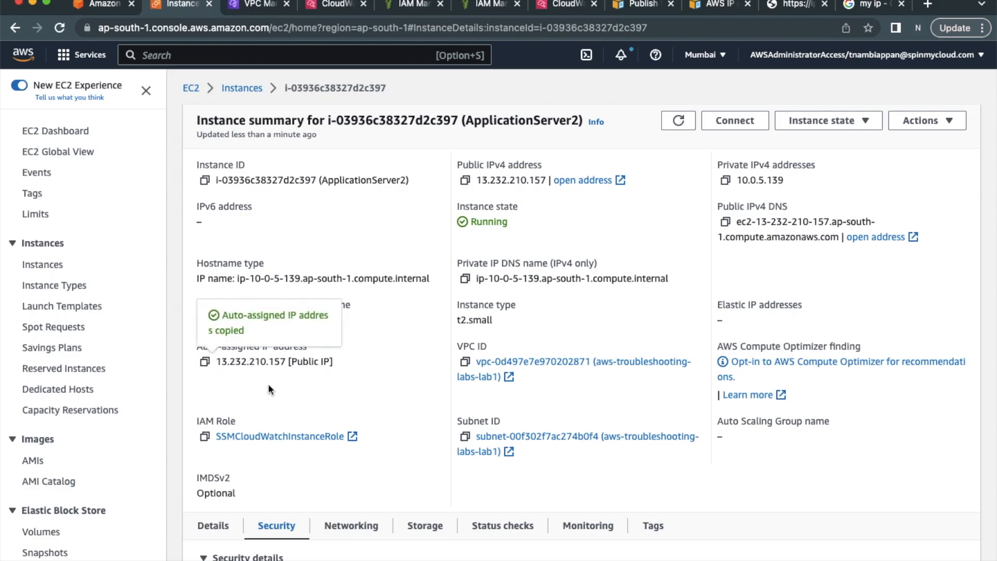
click(934, 4)
key(super+v)
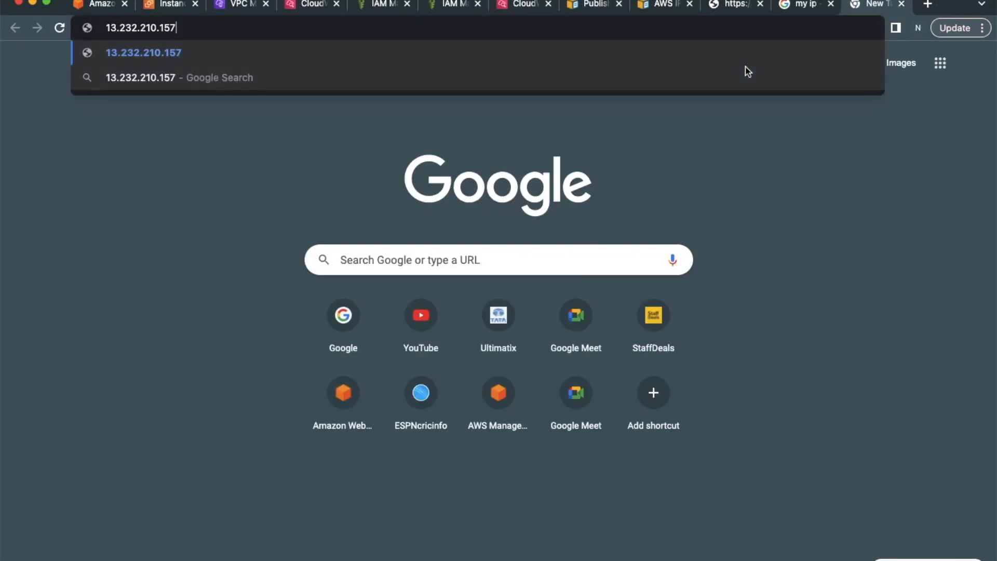
text(:)
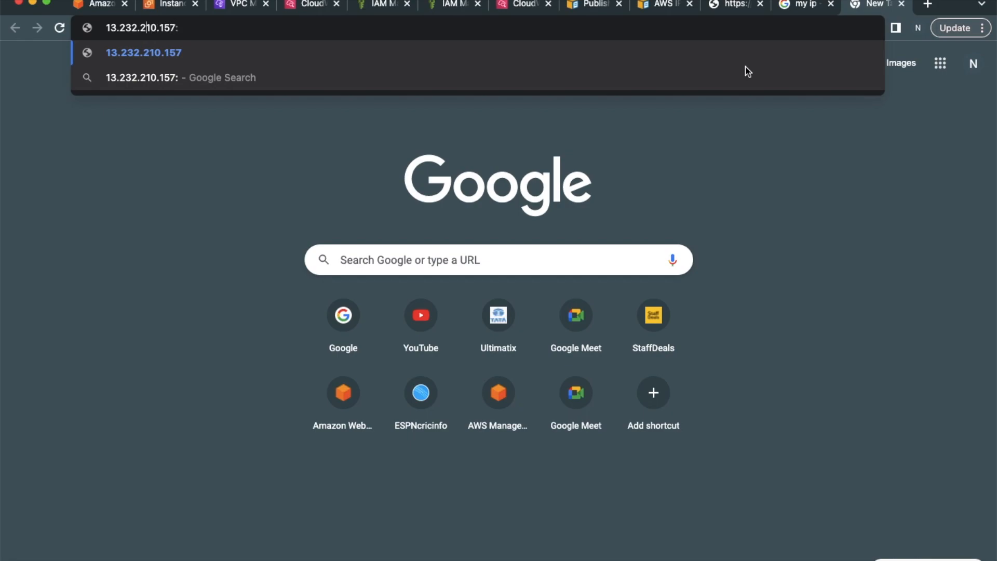
text(htt)
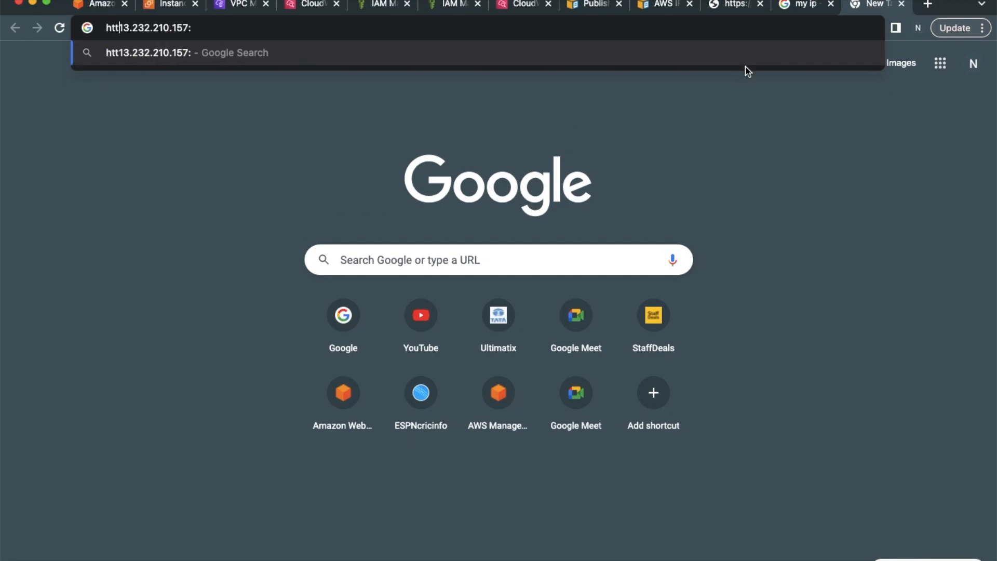
text(p://)
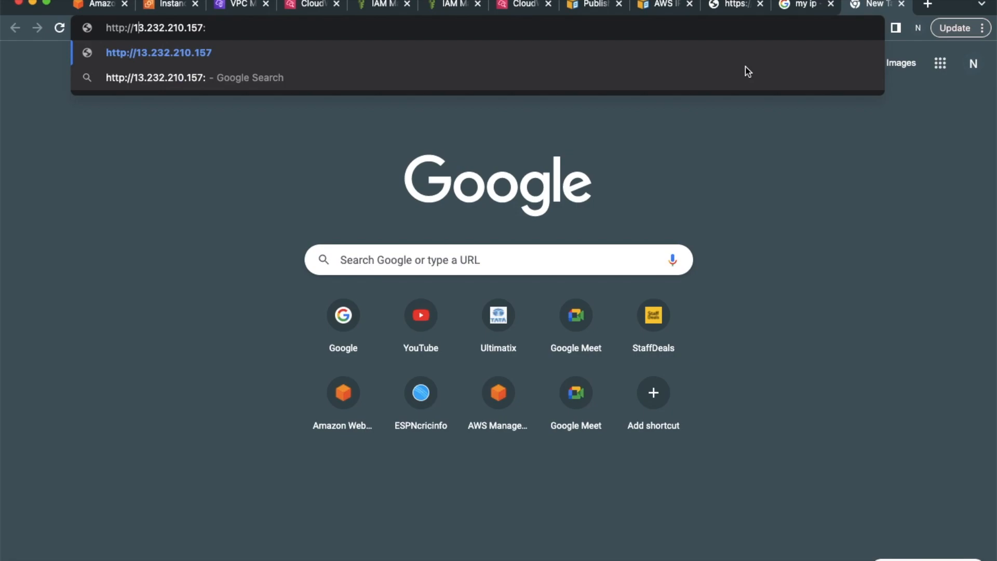
key(BackSpace)
key(Return)
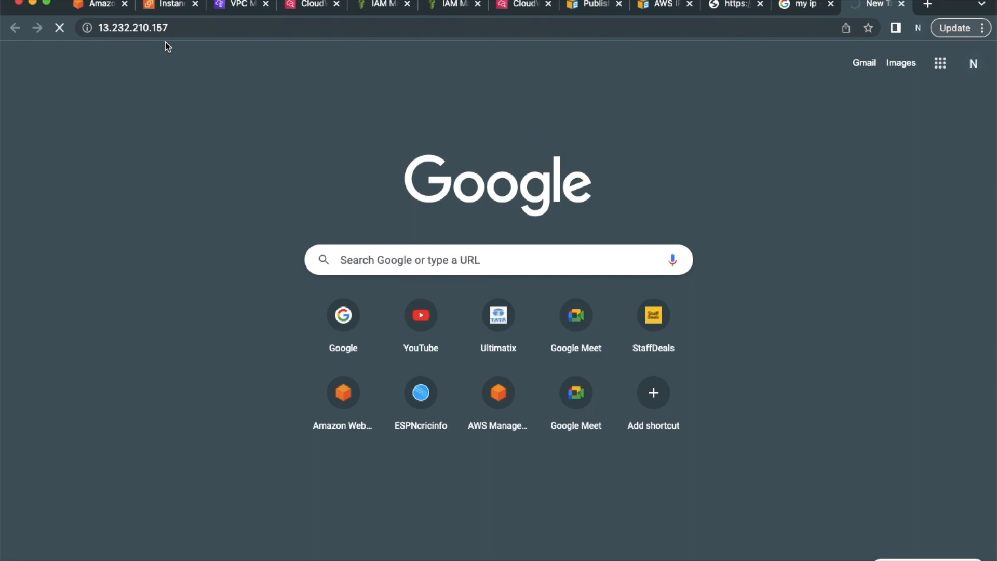
Open the log stream eni-0fcc90ec5f740e5ef-all in myVPCFlowLog_Loggroup and look through its flow log events.
click(240, 6)
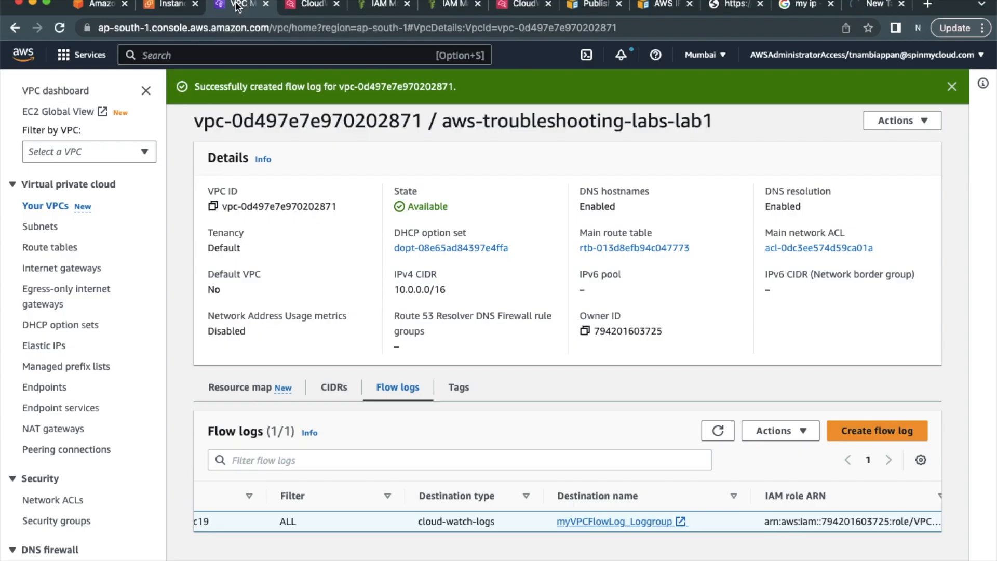
click(317, 7)
click(347, 513)
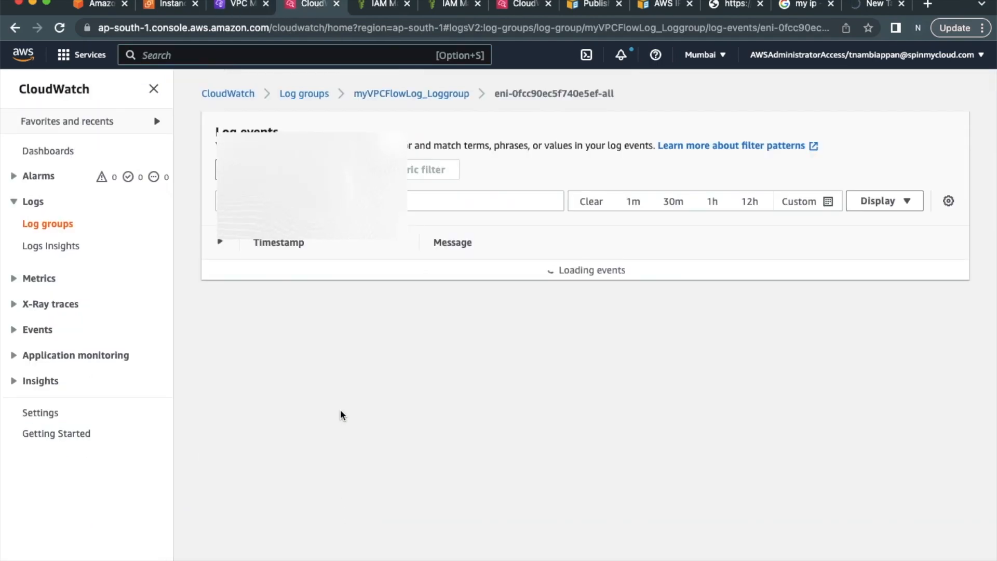
scroll(341, 414, down, 5)
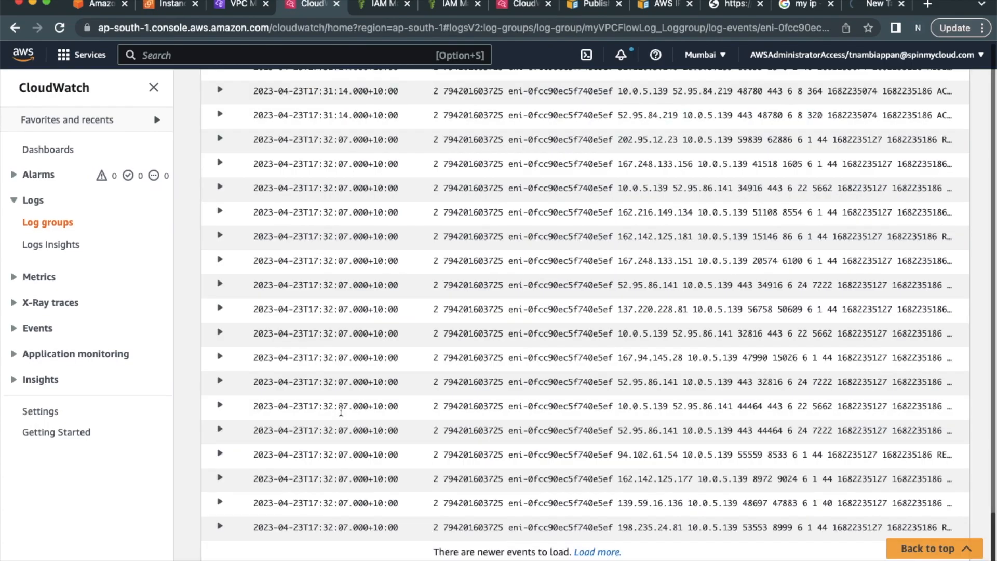
scroll(535, 274, down, 2)
scroll(534, 275, up, 15)
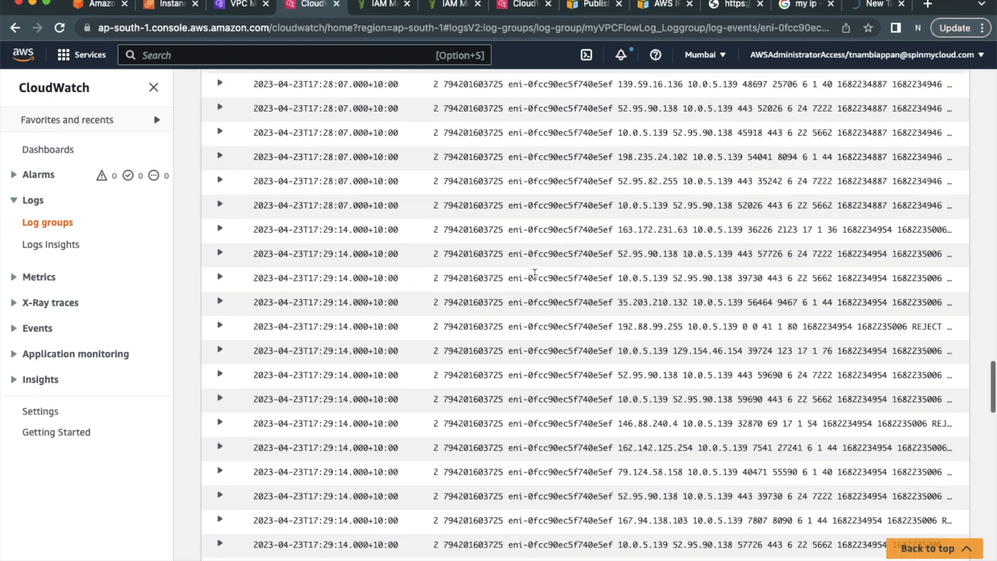
scroll(535, 278, up, 5)
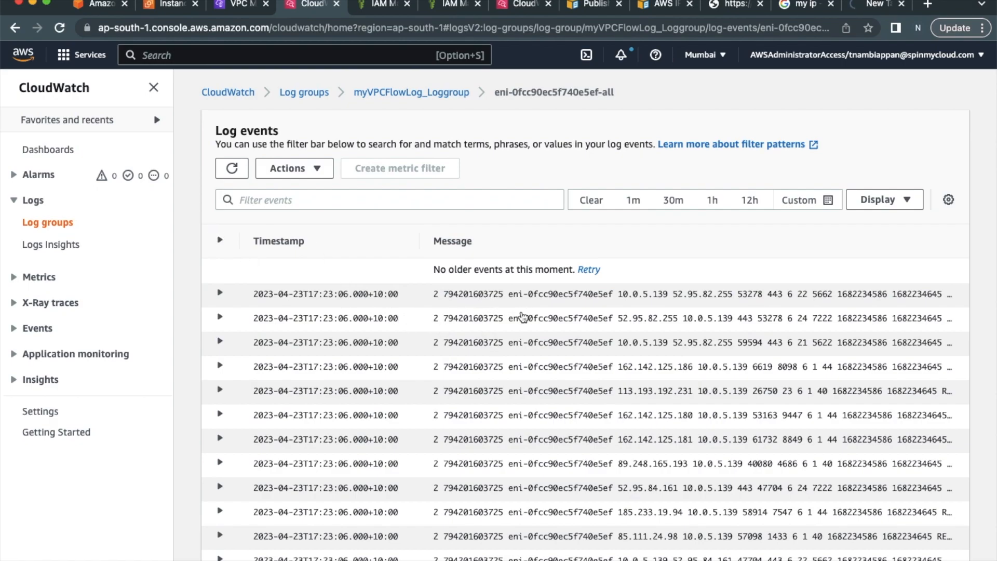
click(446, 299)
scroll(557, 298, right, 1)
scroll(556, 298, left, 1)
Copy the computer's public IP address from the "my ip" search results.
click(874, 6)
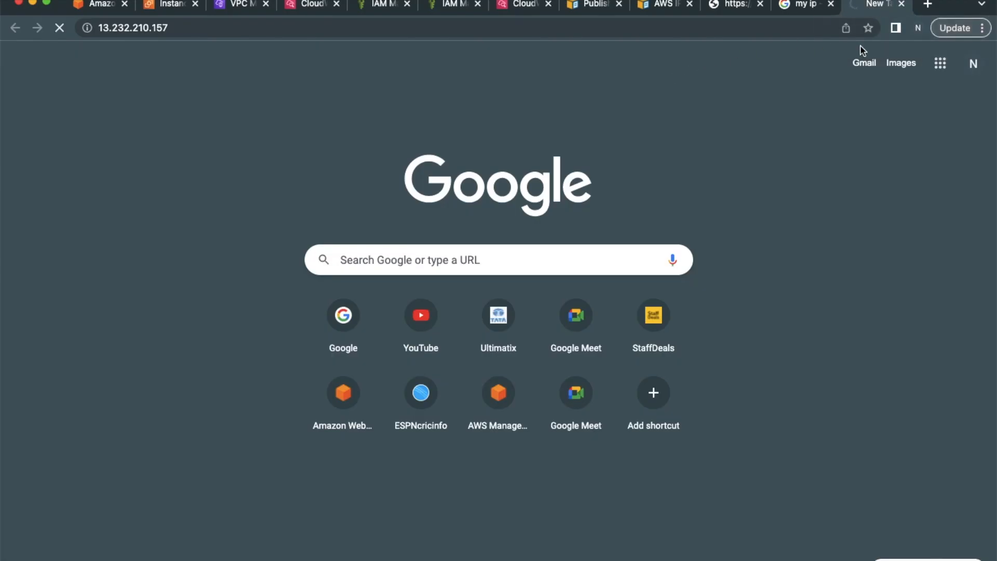
click(800, 5)
click(262, 235)
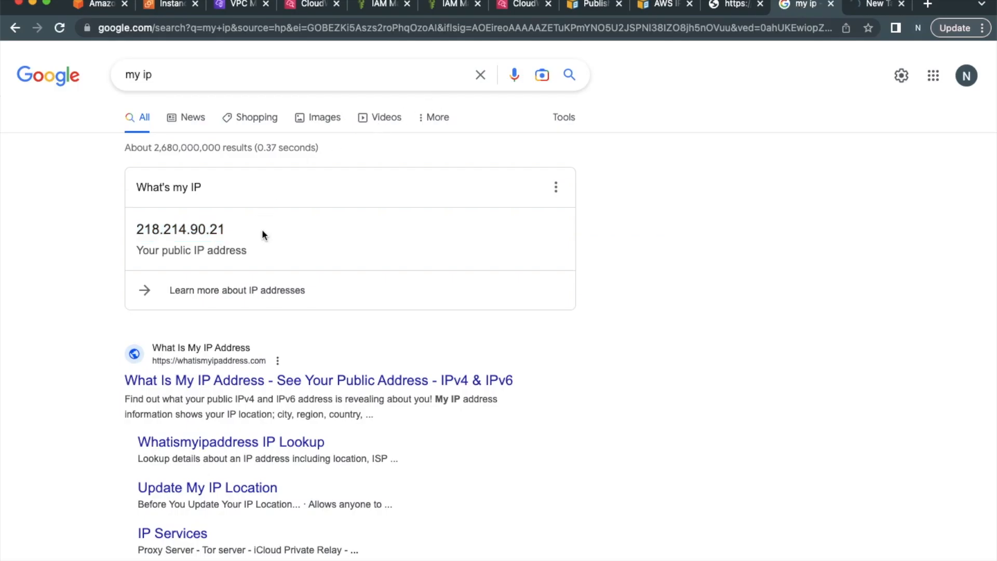
drag(241, 232, 138, 228)
key(super+c)
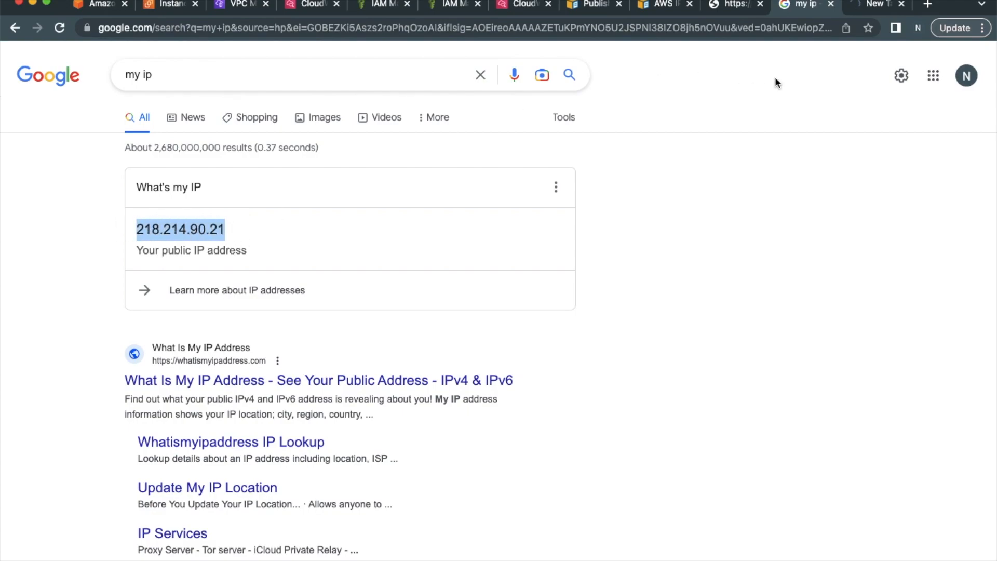
click(309, 6)
click(384, 198)
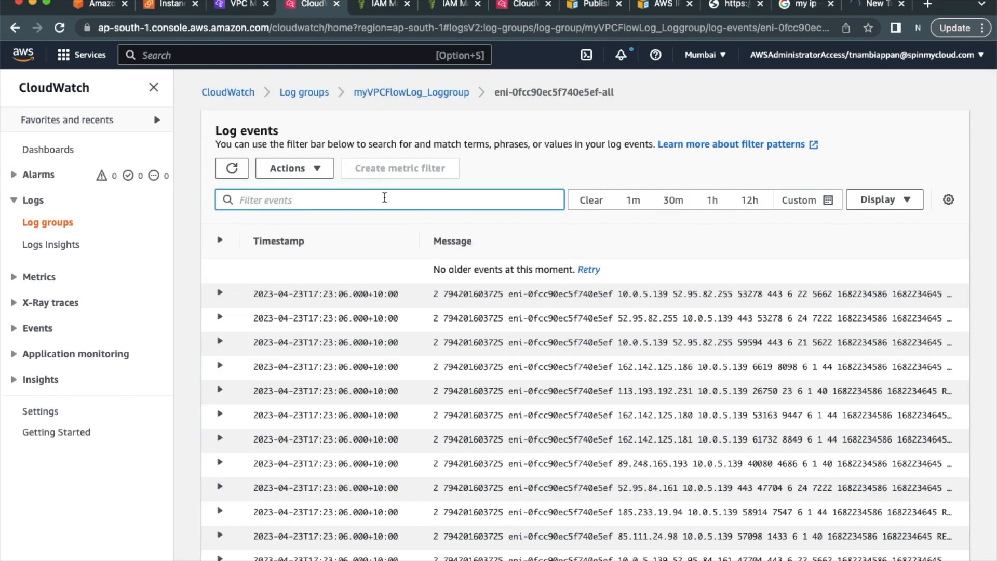
key(super+v)
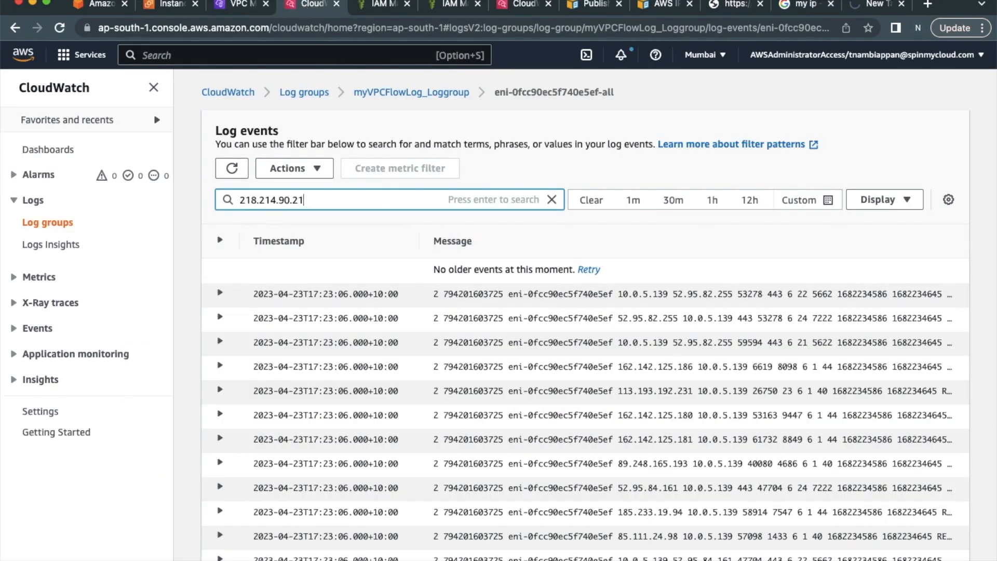
key(Return)
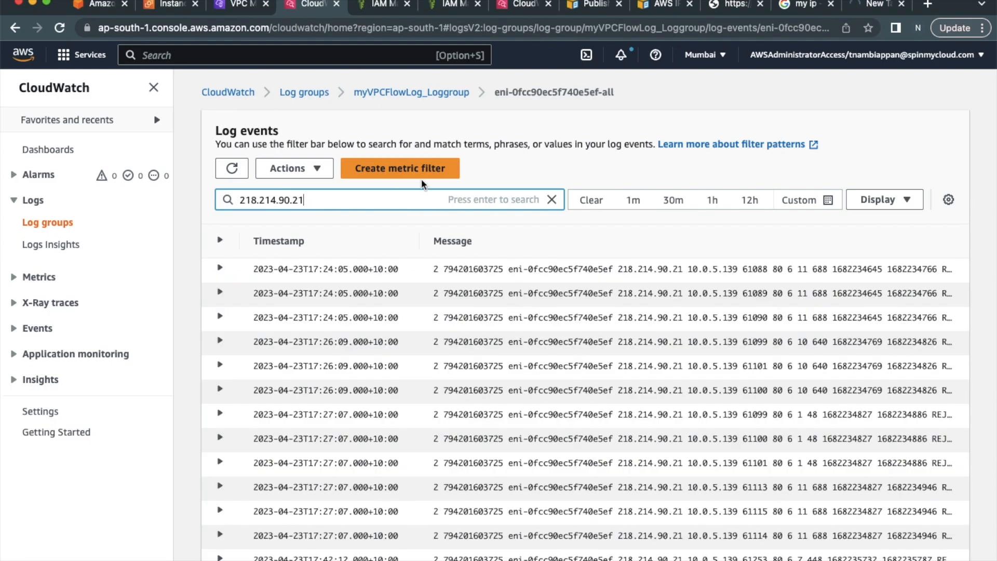
Expand the first filtered event and compare its source and destination addresses with the computer's public IP and ApplicationServer2's private IP.
click(220, 269)
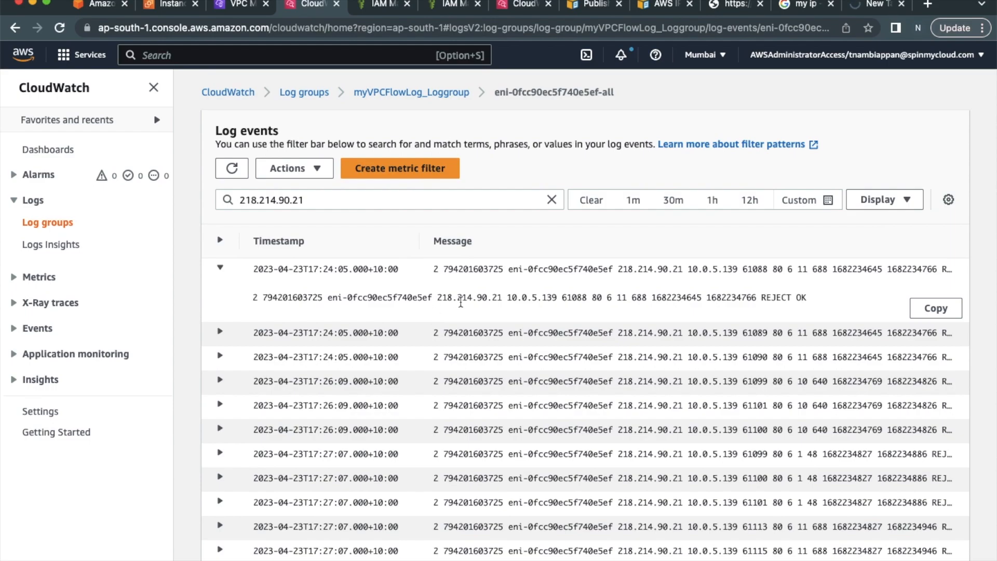
drag(439, 298, 505, 313)
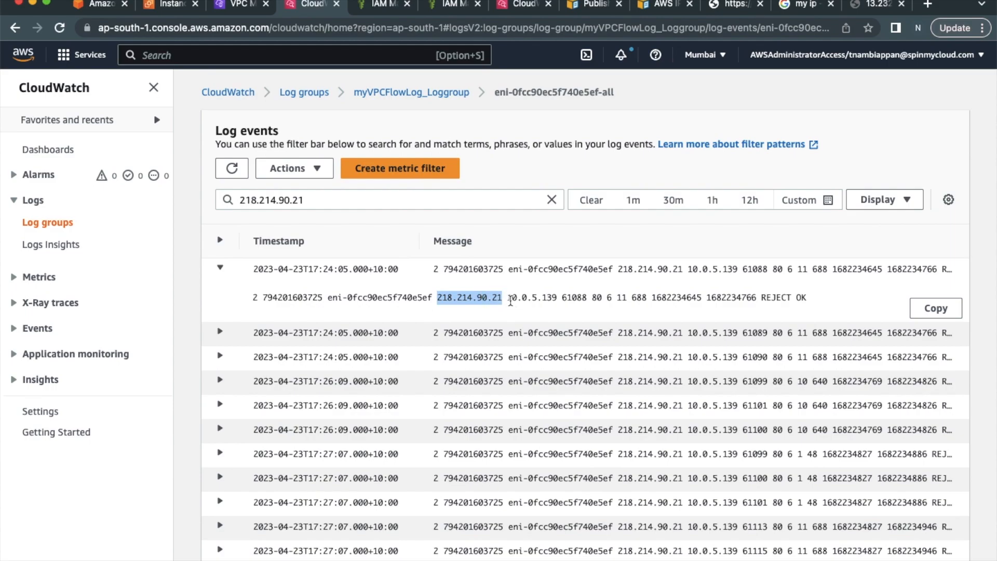
drag(508, 298, 557, 297)
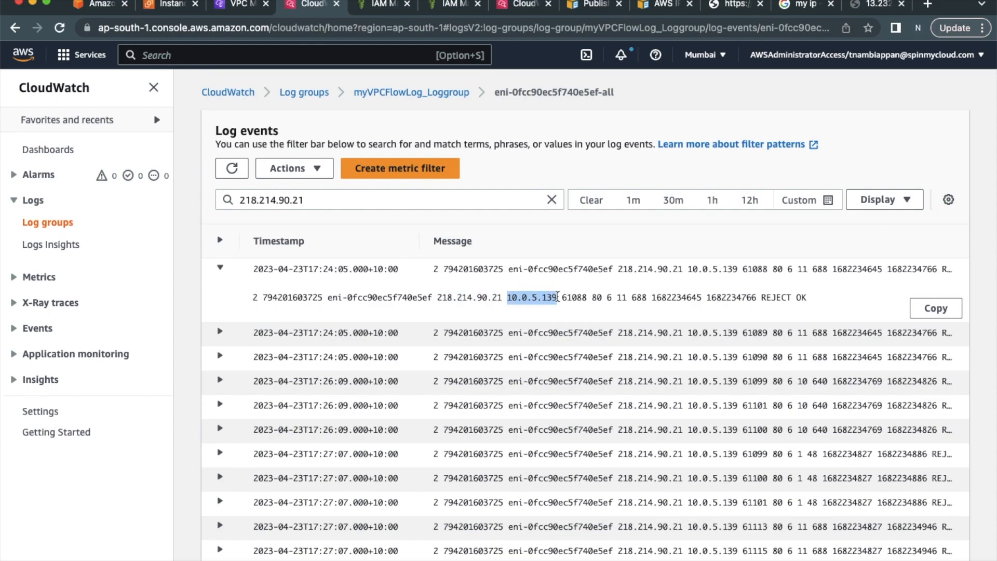
click(171, 6)
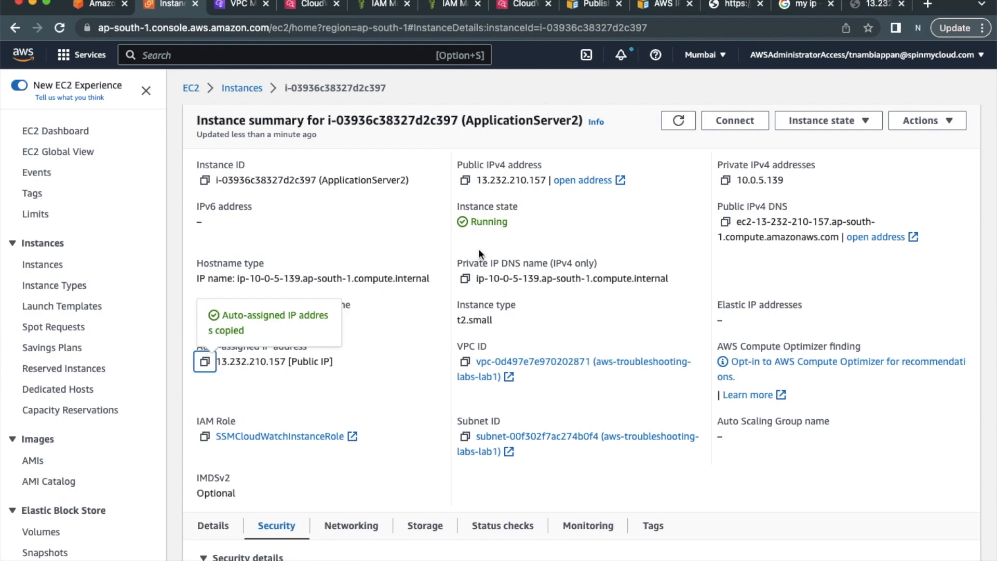
drag(784, 181, 738, 188)
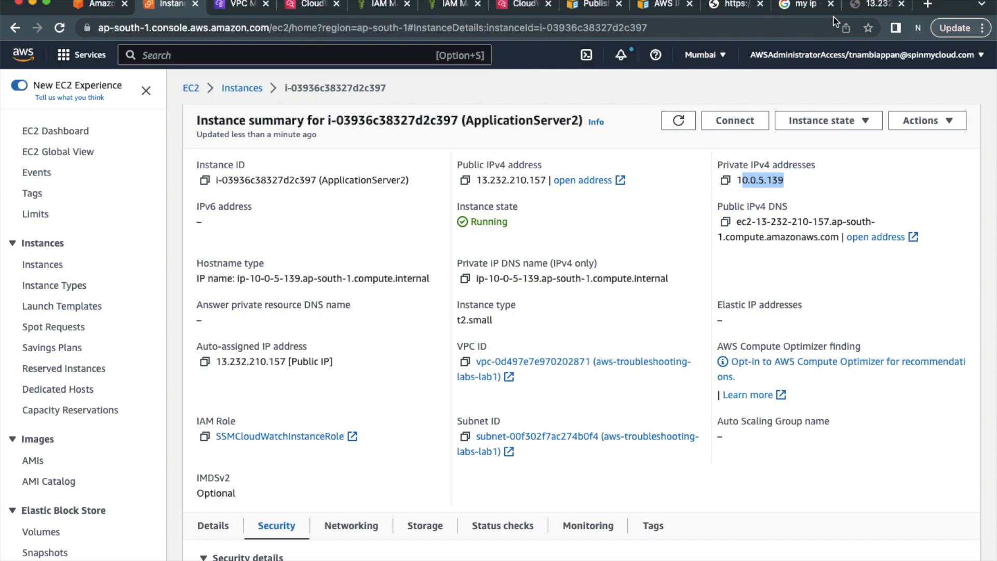
click(804, 5)
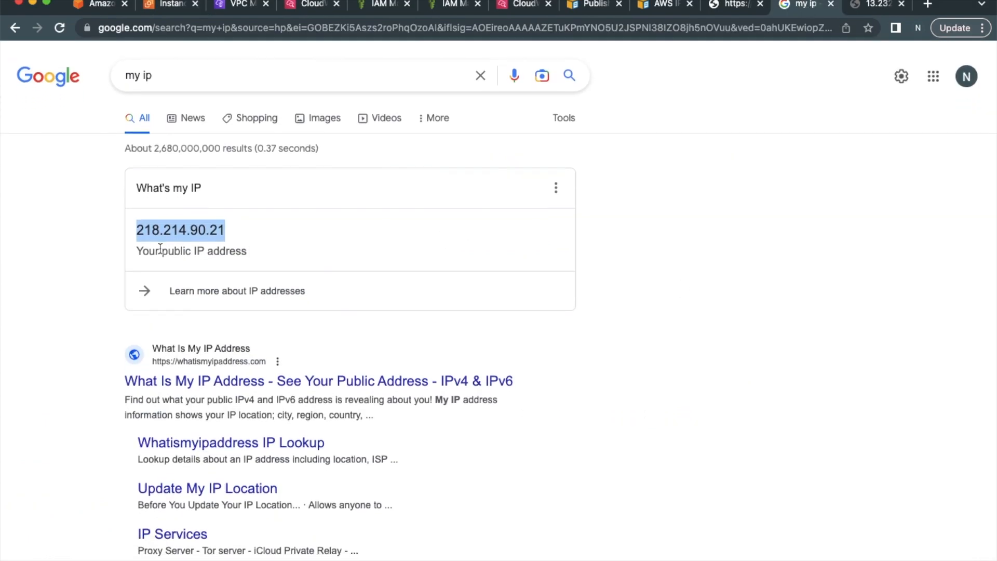
click(261, 231)
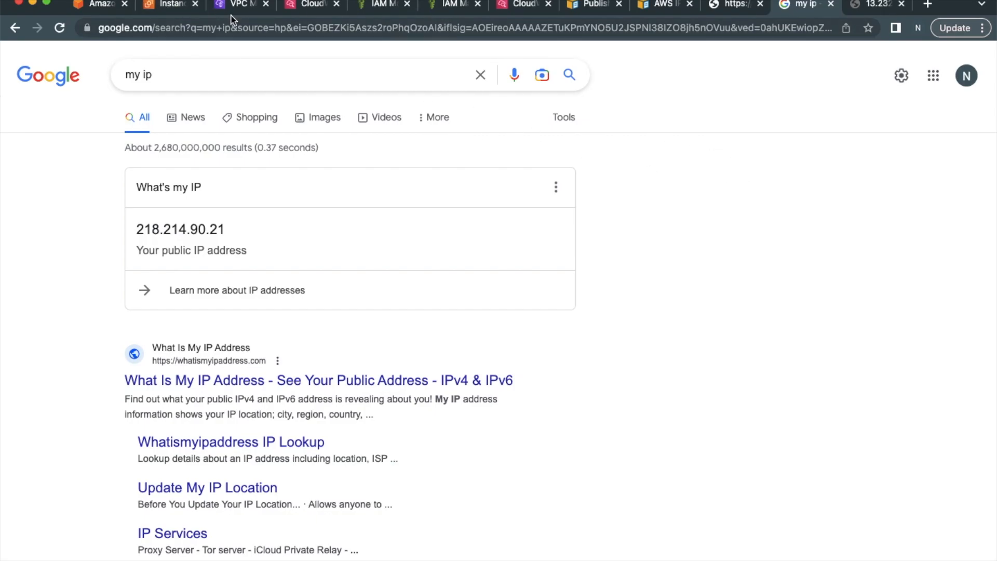
click(322, 5)
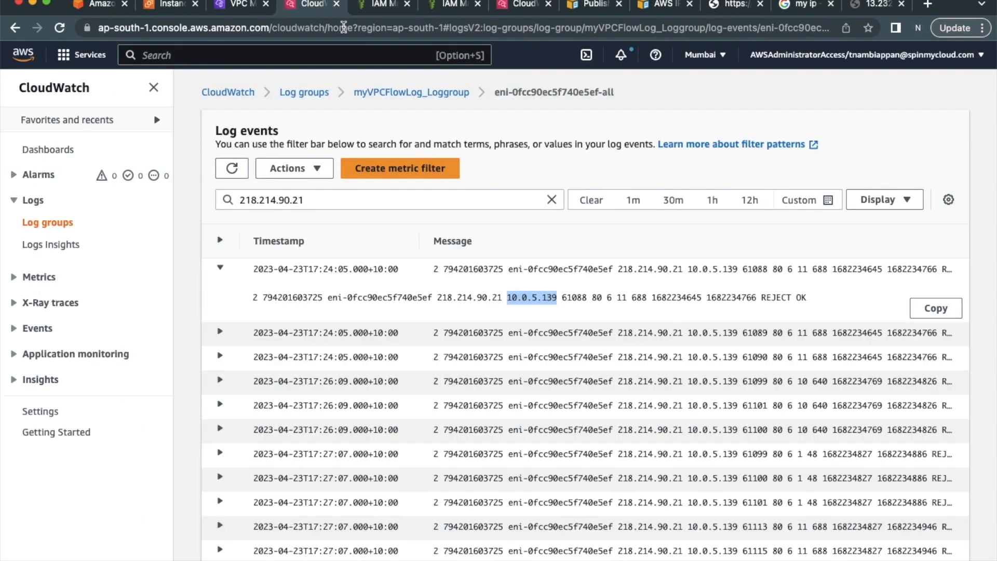
Examine the destination port and the action field in the expanded event, and look over the other filtered events.
click(592, 299)
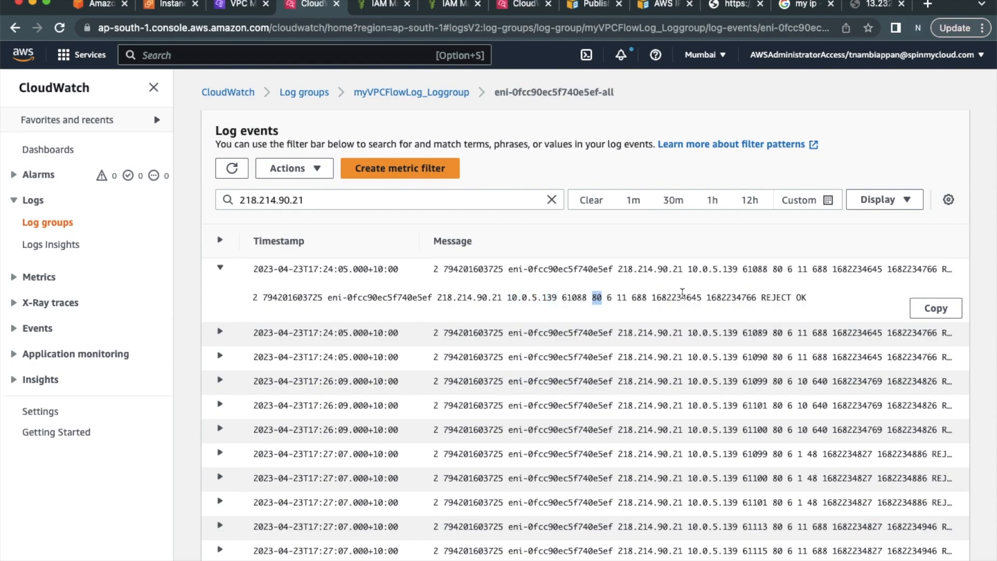
drag(763, 299, 787, 297)
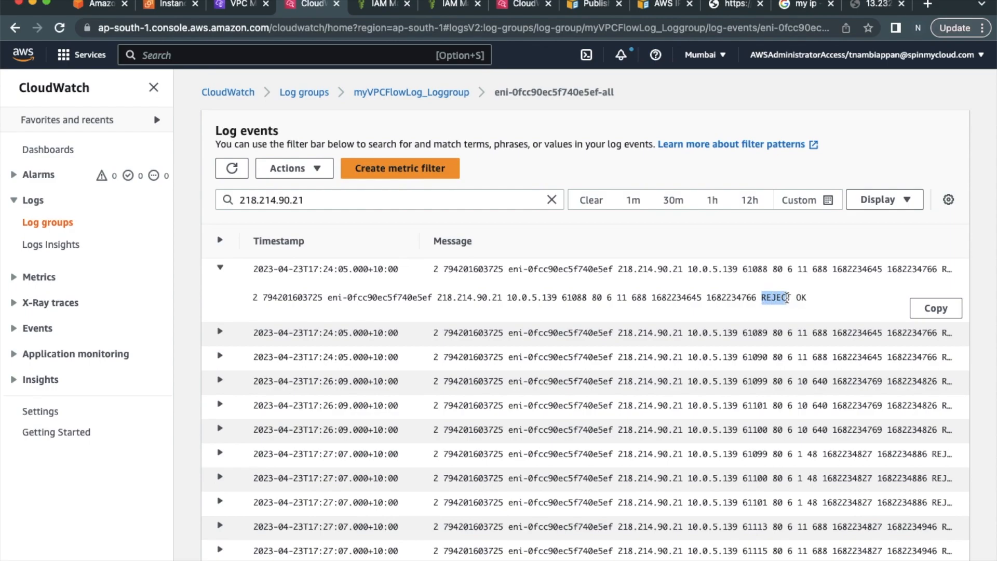
scroll(666, 252, up, 1)
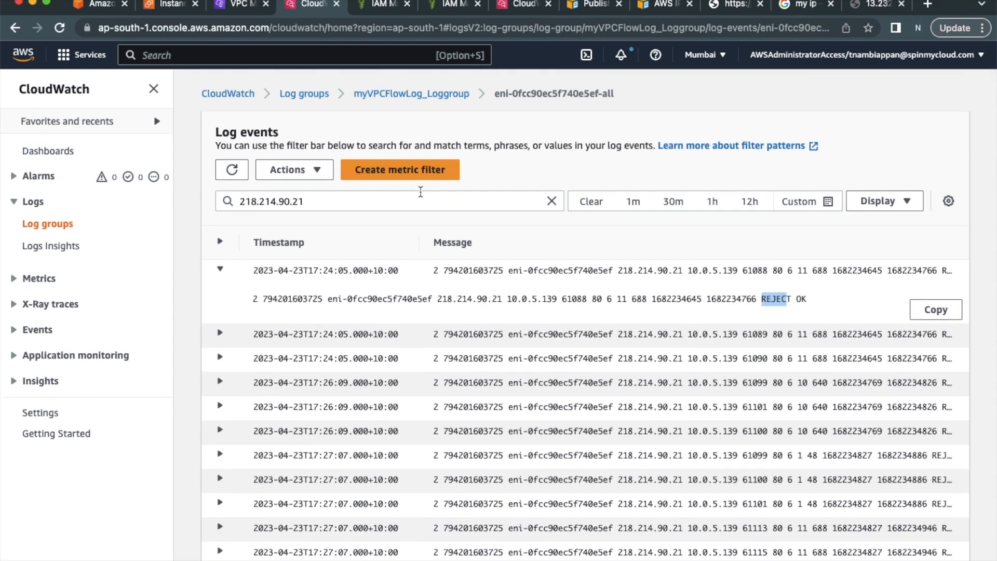
scroll(618, 387, down, 3)
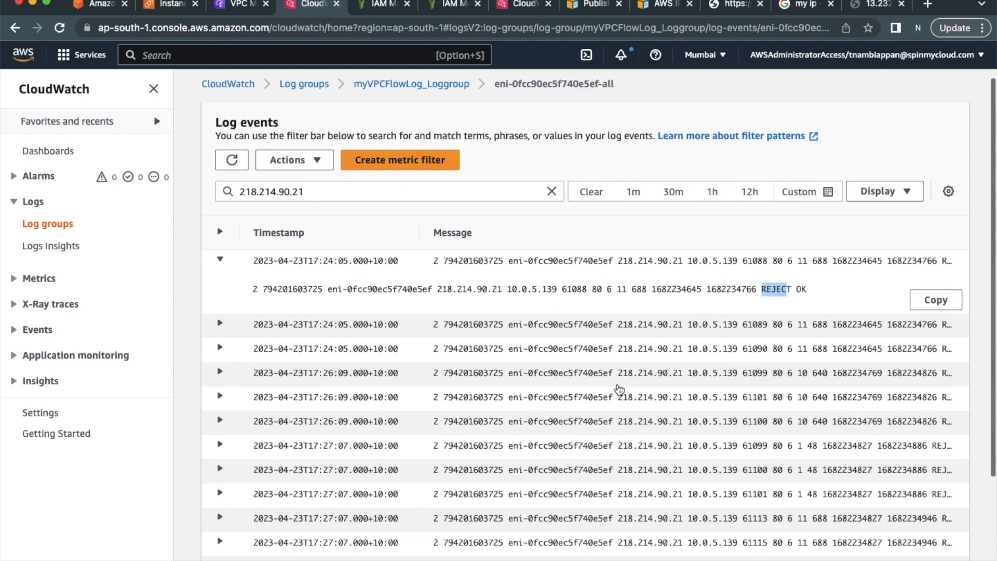
scroll(618, 384, up, 3)
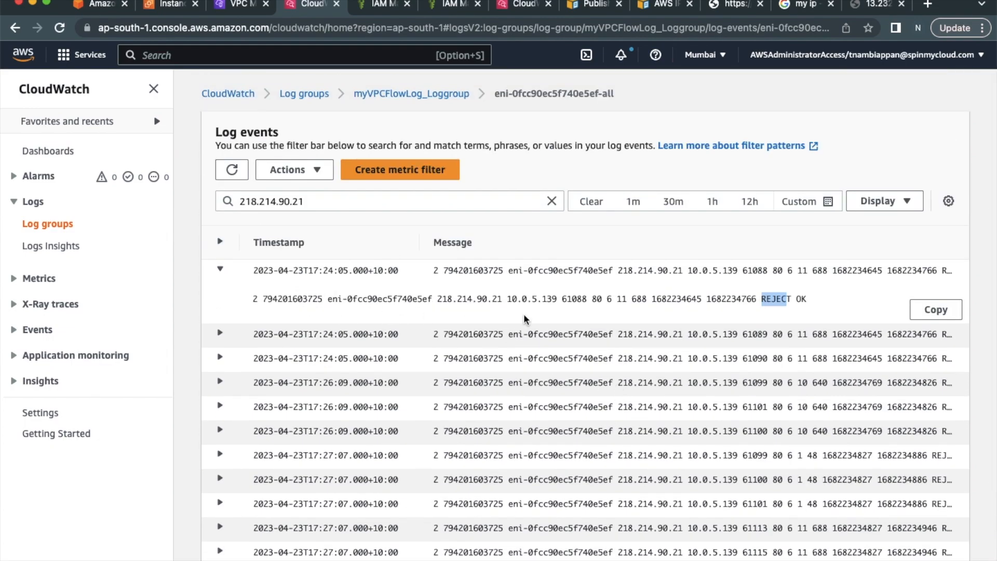
Open Logs Insights and select myVPCFlowLog_Loggroup as the log group to query.
click(57, 248)
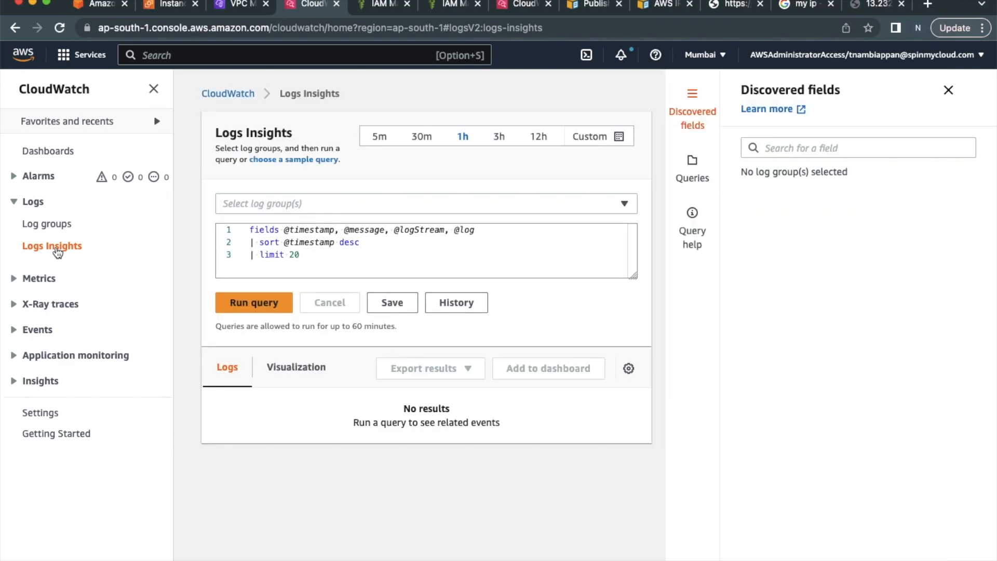
drag(250, 229, 299, 258)
click(287, 203)
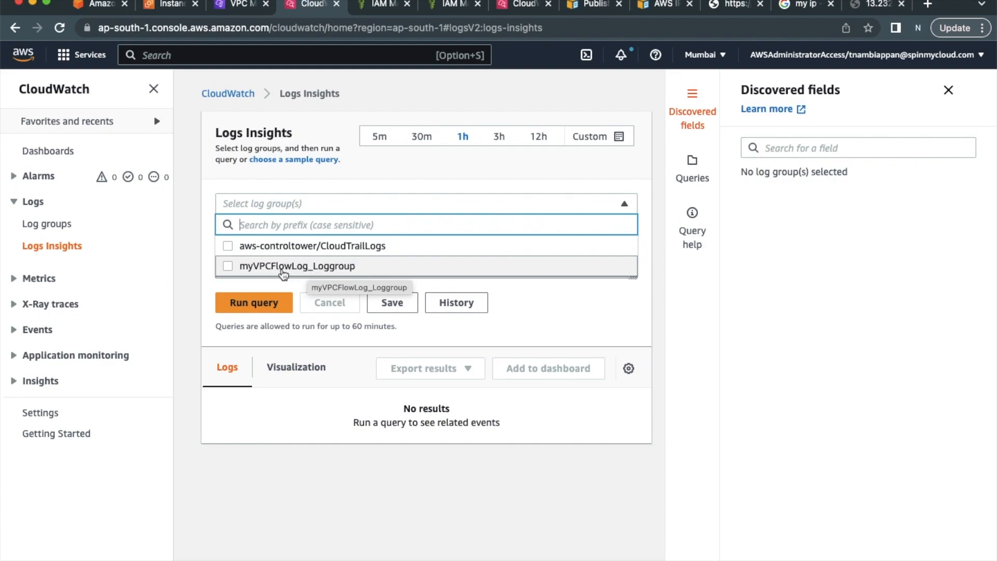
click(228, 266)
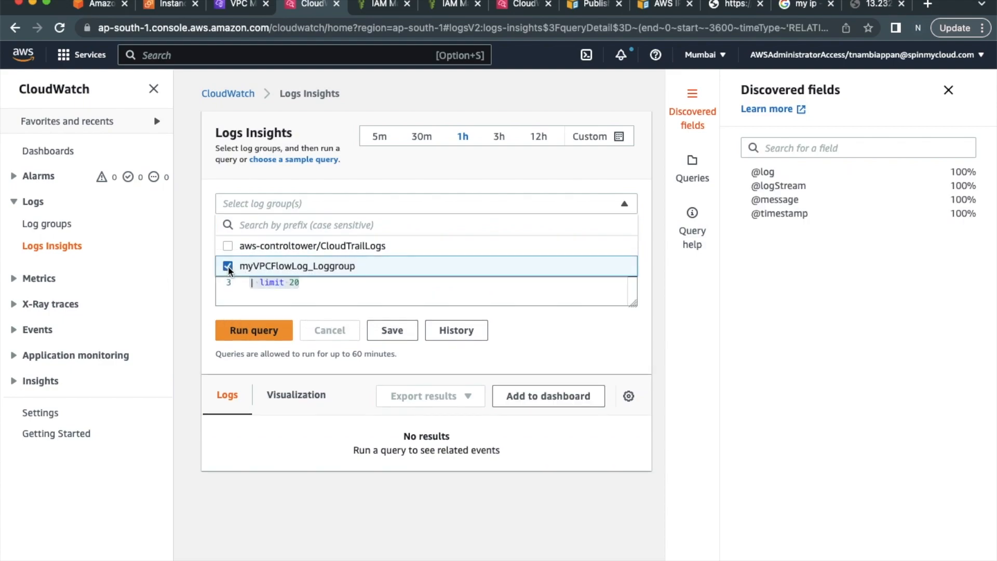
click(310, 442)
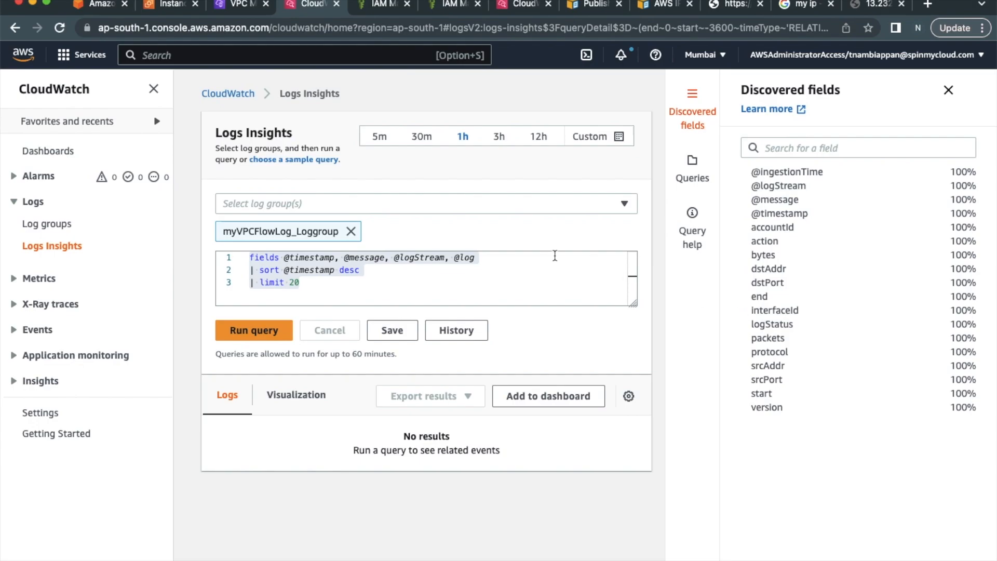
Run the default query on the log group and look through the returned flow log records.
click(255, 333)
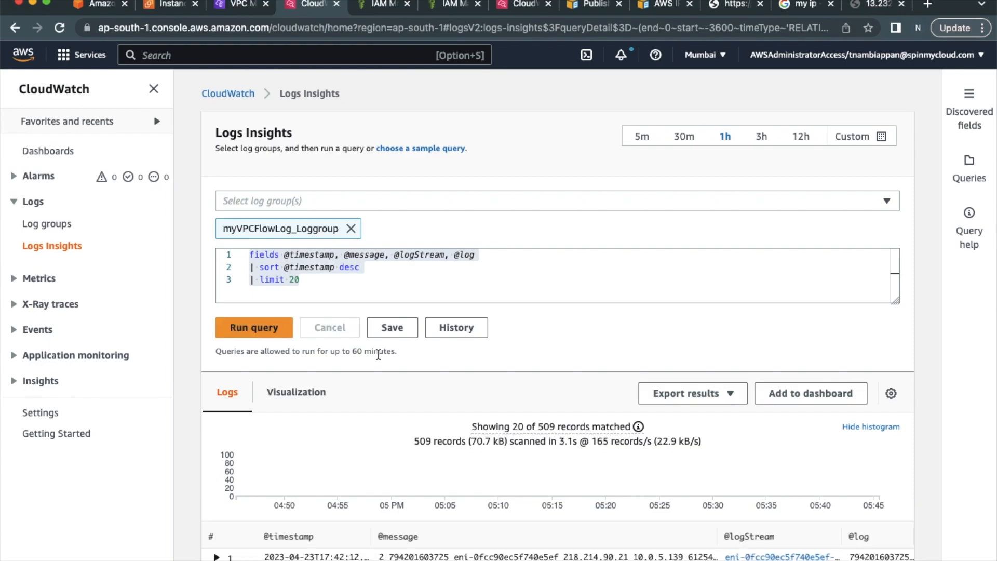
scroll(378, 355, down, 7)
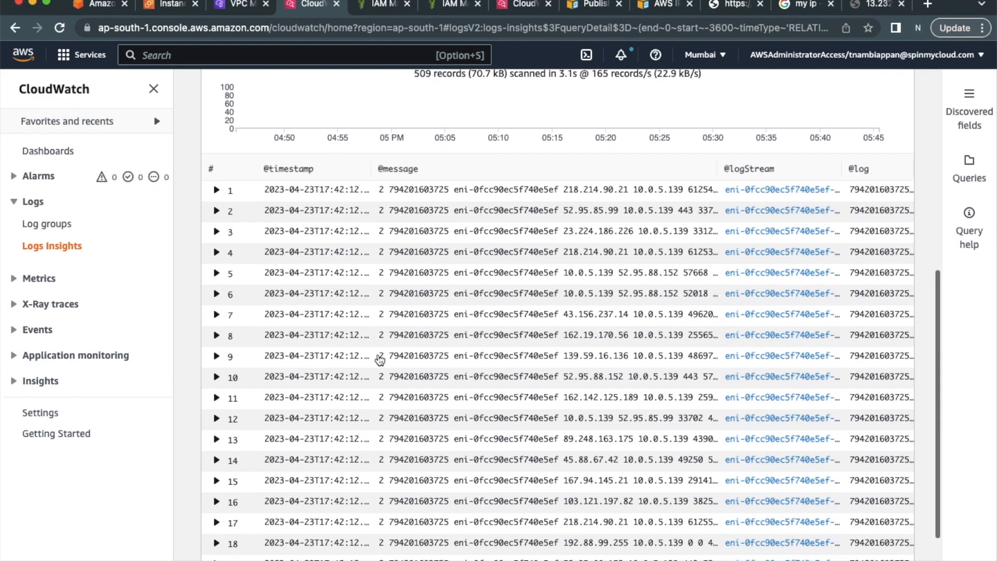
scroll(541, 293, down, 2)
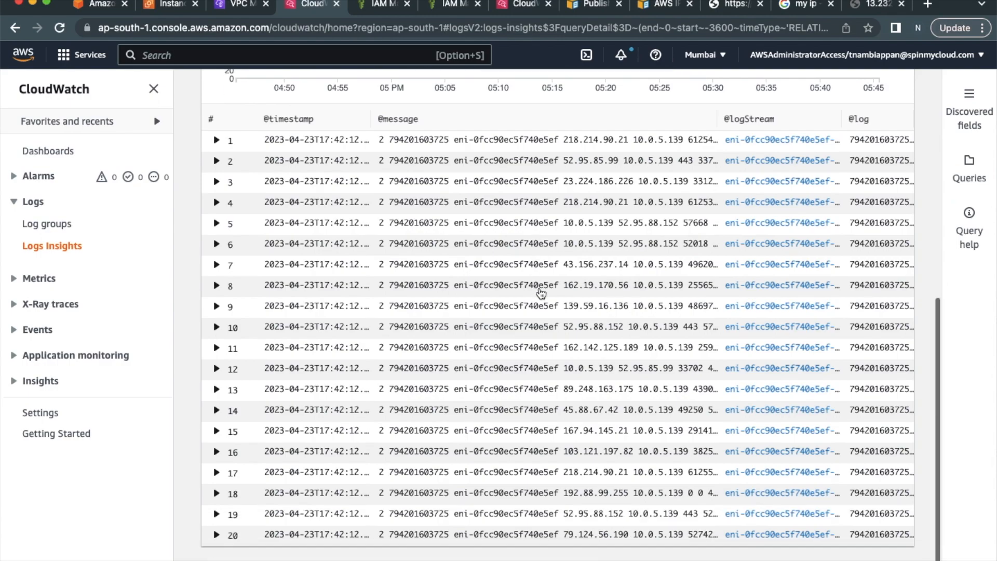
scroll(541, 293, up, 2)
scroll(540, 294, up, 4)
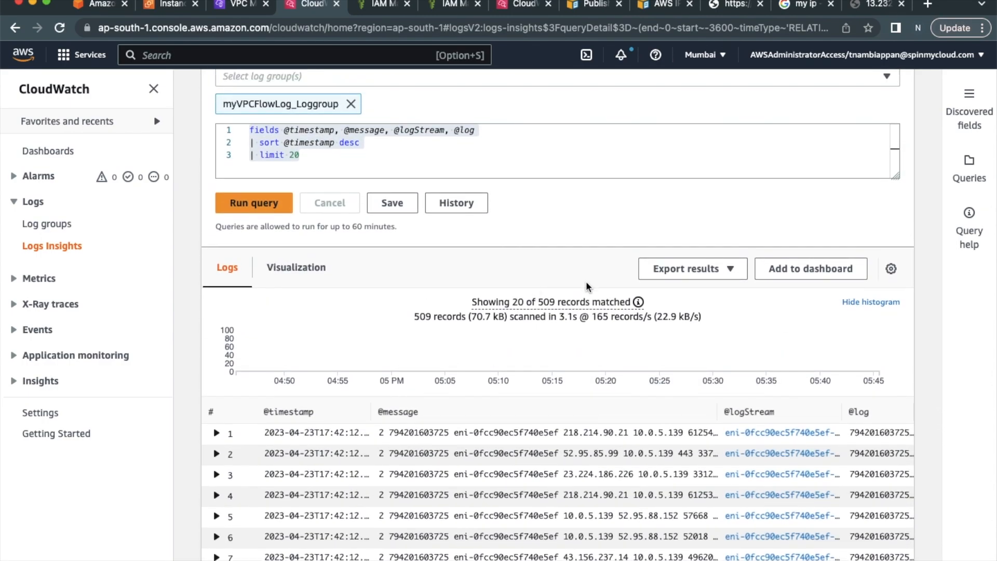
scroll(787, 226, up, 3)
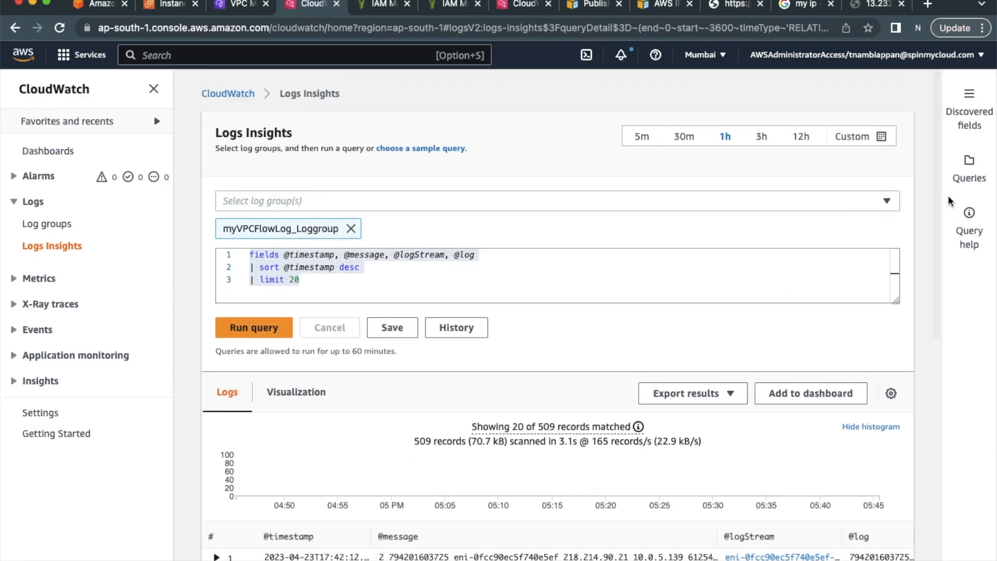
Try to run the VPC Flow Logs sample query for the top 20 source IP addresses with the highest number of rejected requests.
click(969, 165)
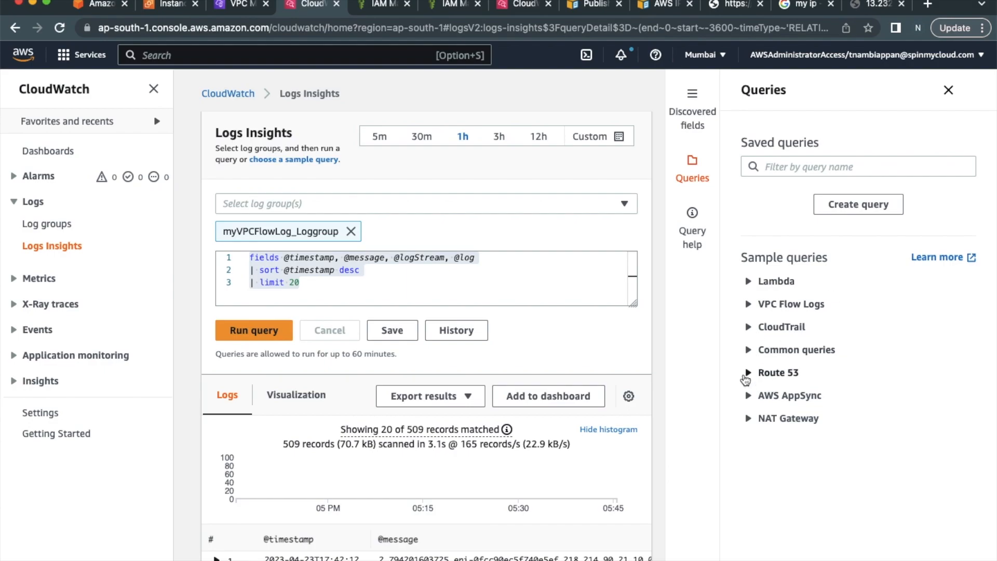
click(749, 306)
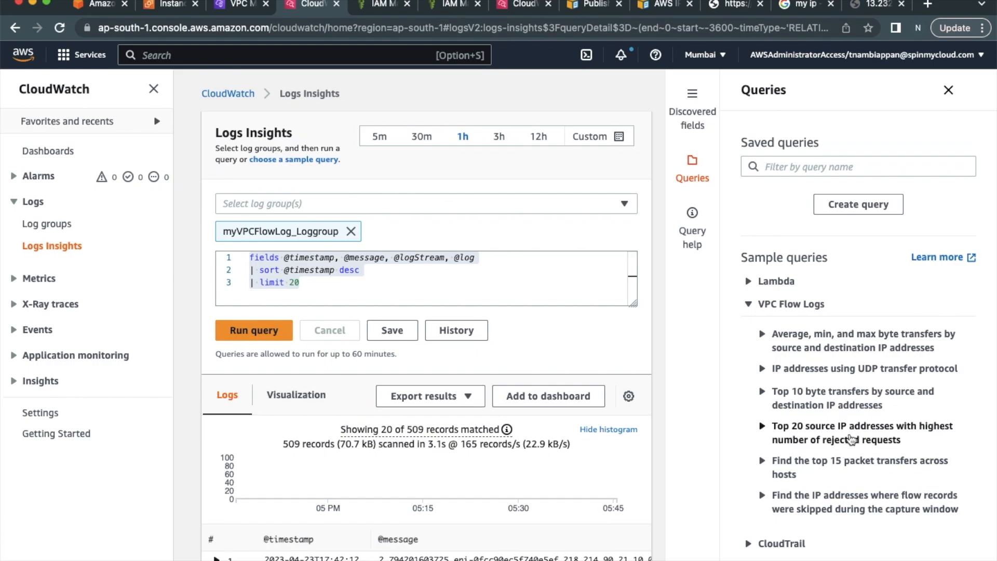
click(851, 441)
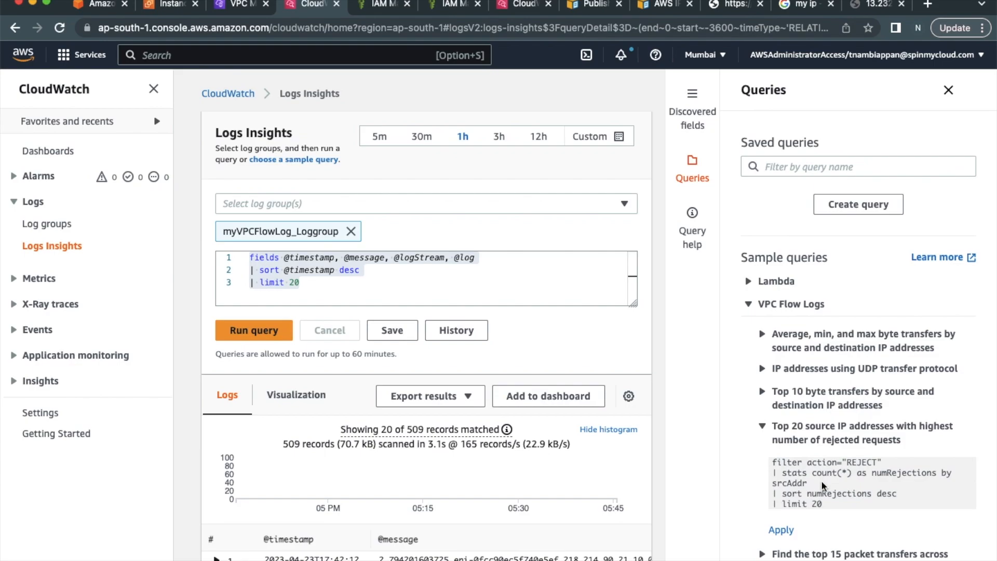
click(788, 530)
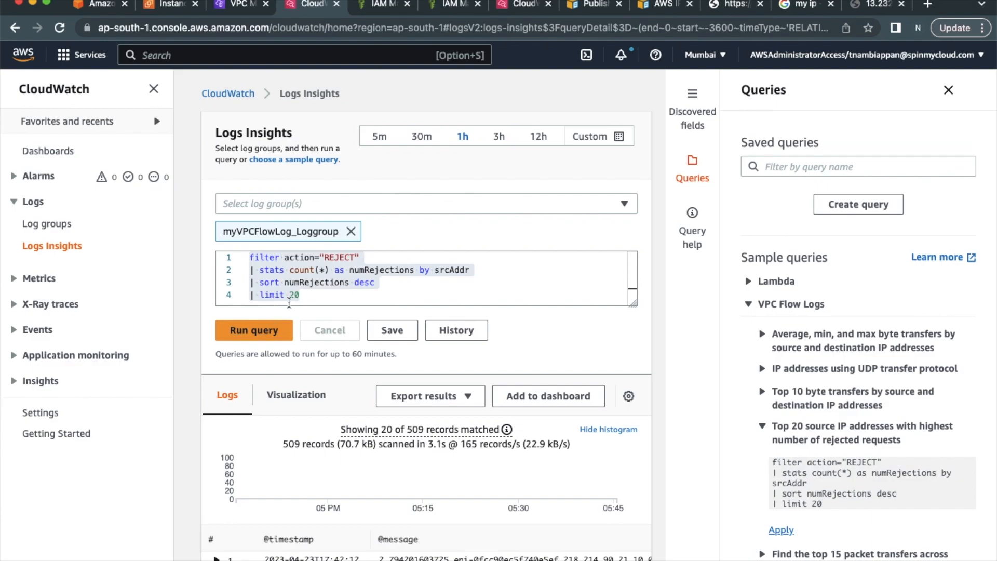
click(252, 330)
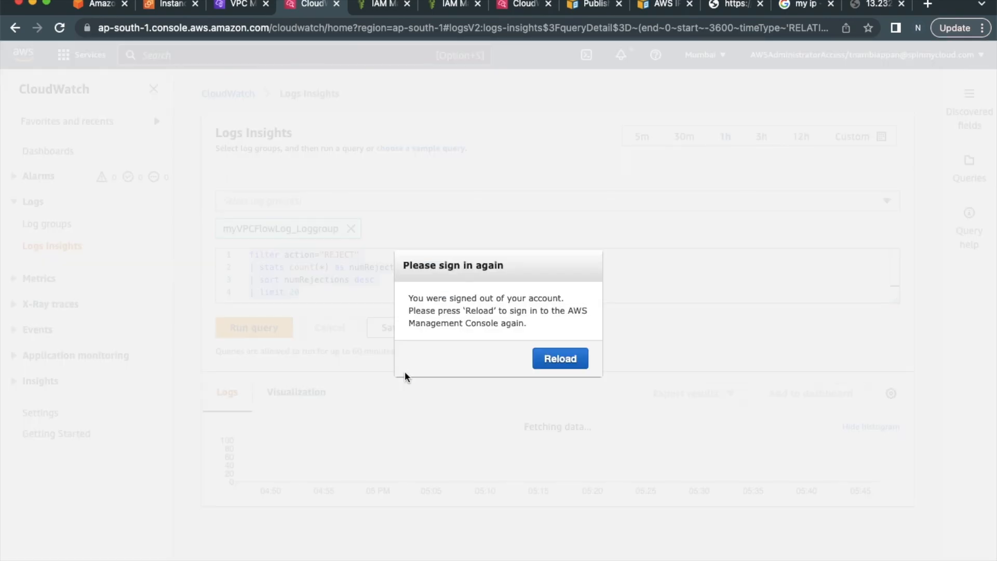
Sign in to the AWS console again after the expired session and open the CloudWatch service.
click(558, 366)
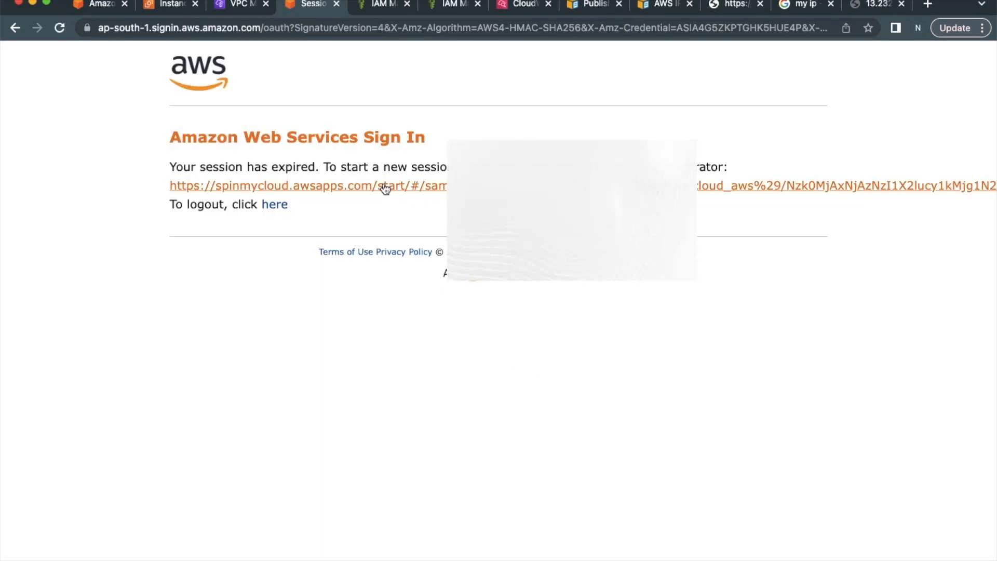
click(383, 188)
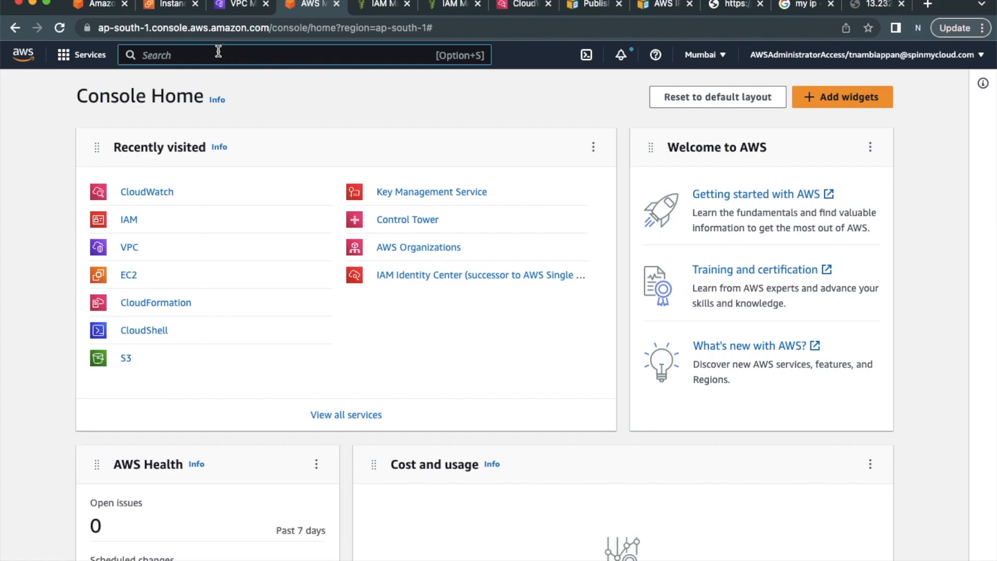
text(cloud)
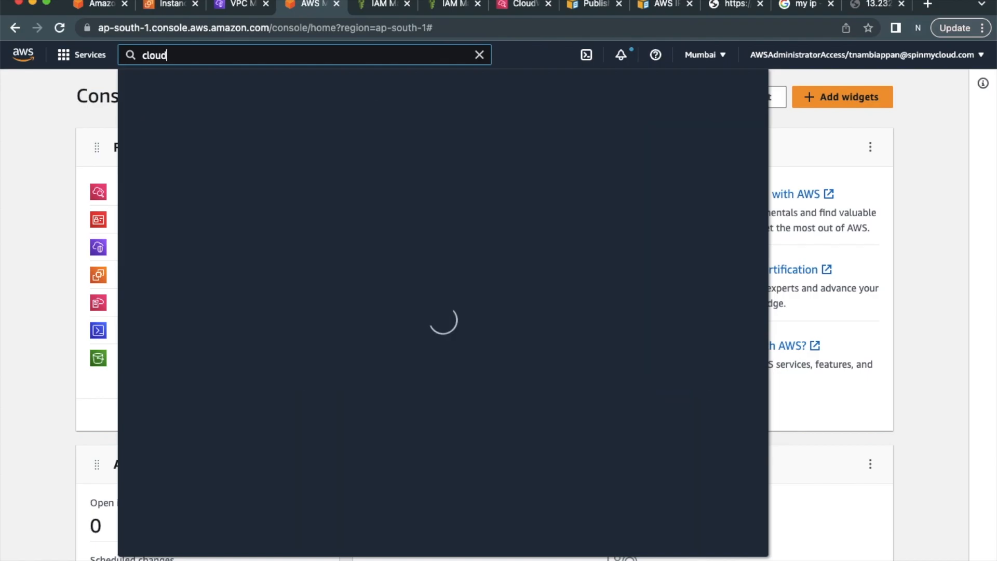
text(watch)
click(370, 165)
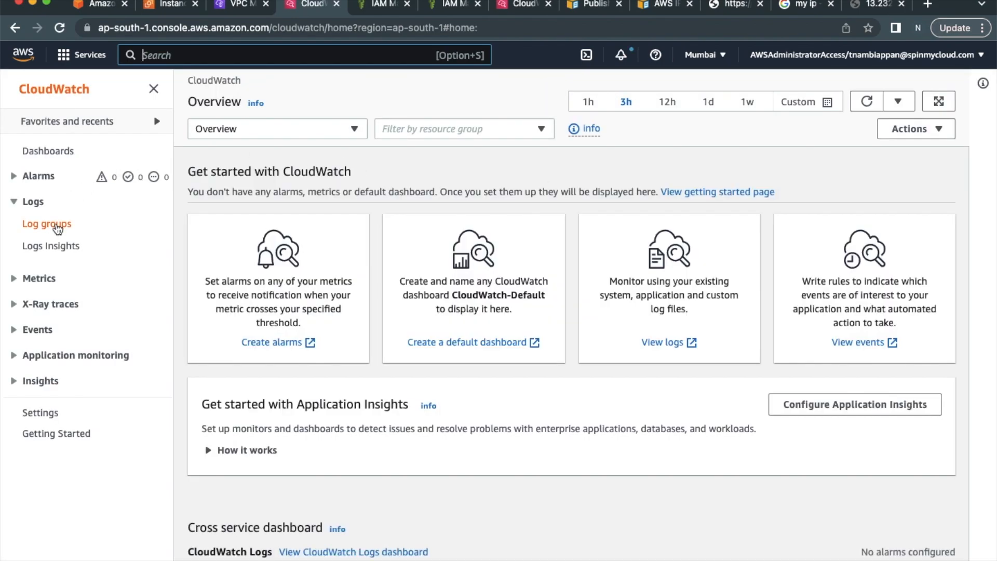
Return to Logs Insights and select myVPCFlowLog_Loggroup for the query again.
click(57, 225)
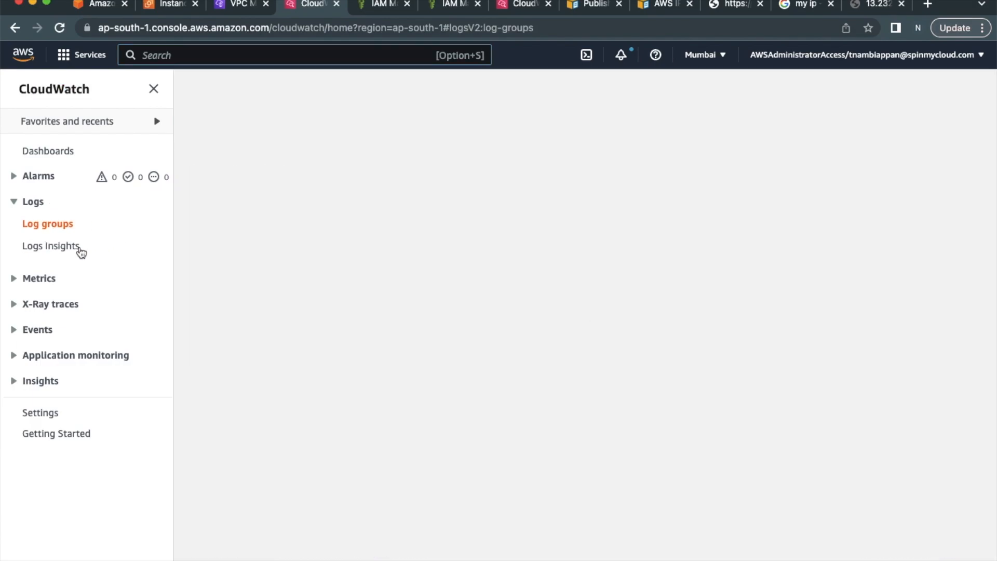
click(68, 250)
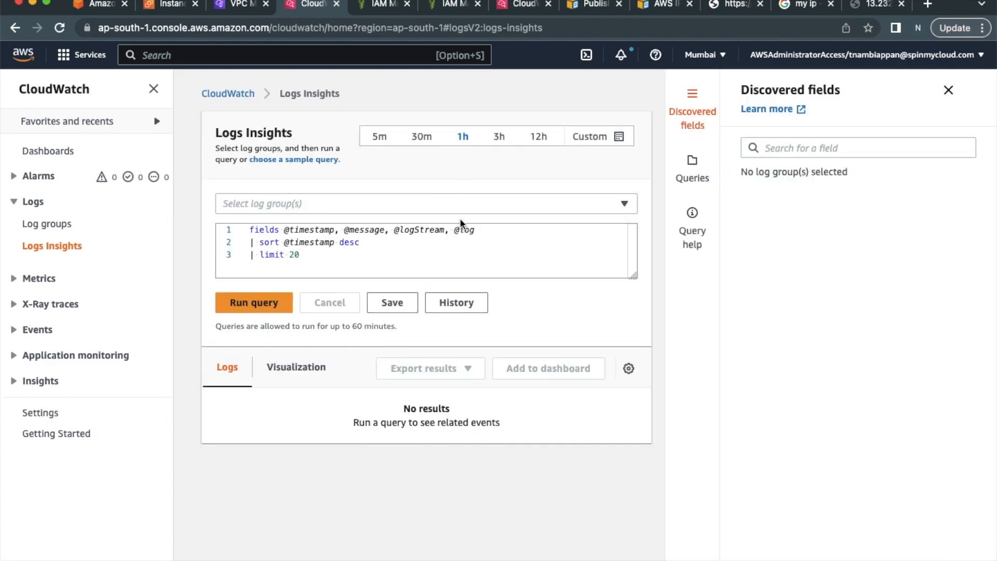
click(311, 203)
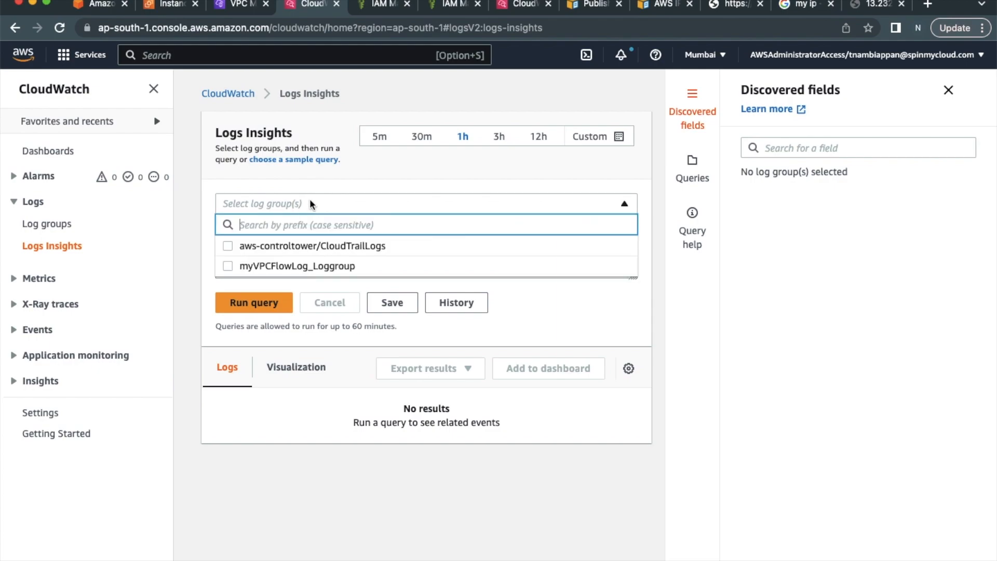
click(313, 267)
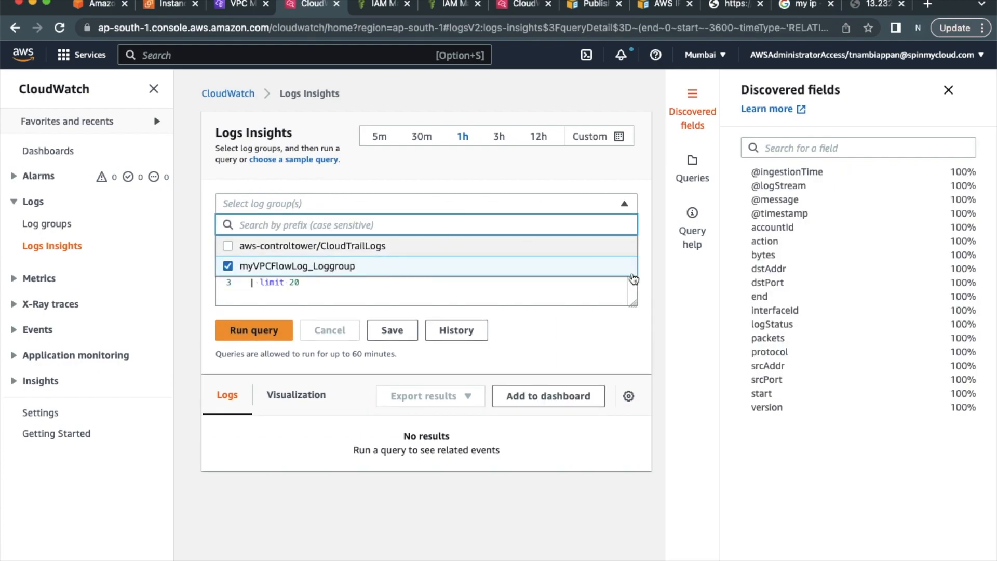
click(588, 310)
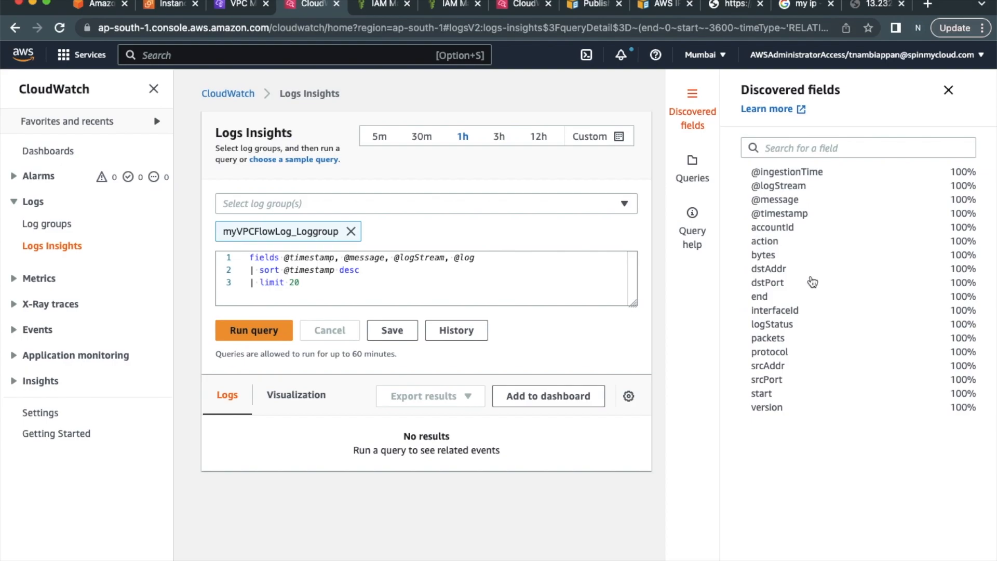
Apply the VPC Flow Logs sample query "Top 20 source IP addresses with highest number of rejected requests" and run it.
click(693, 170)
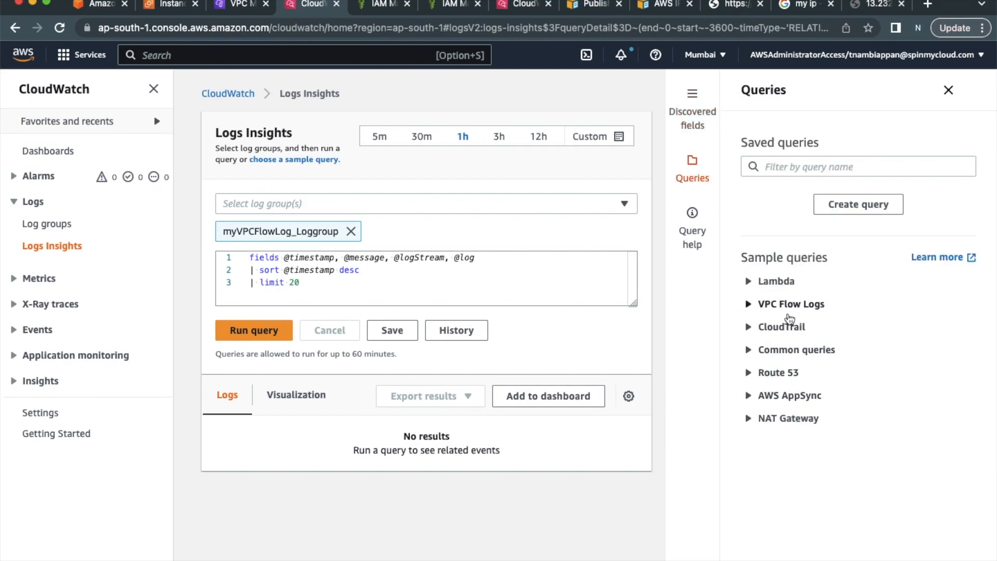
click(821, 308)
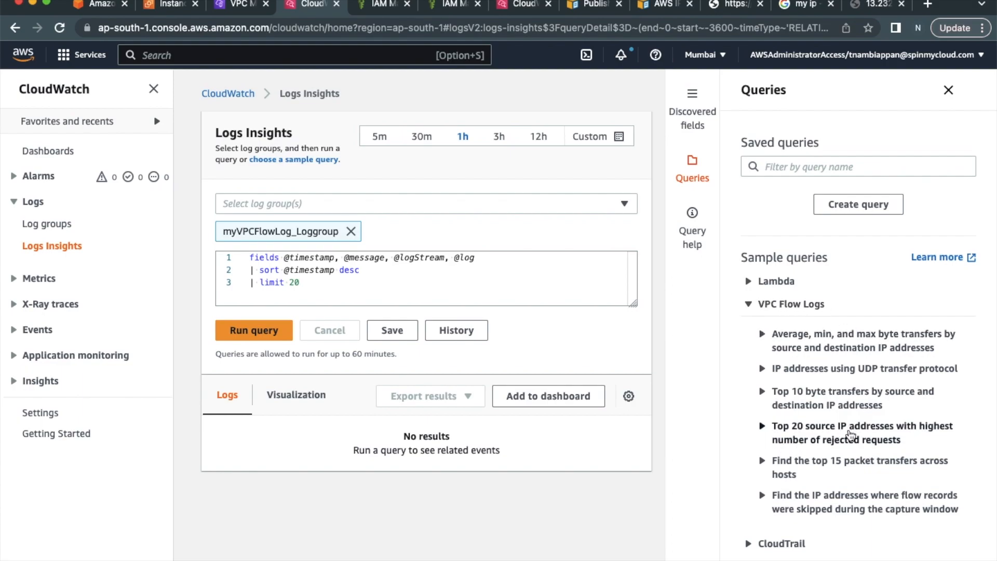
click(849, 434)
click(781, 530)
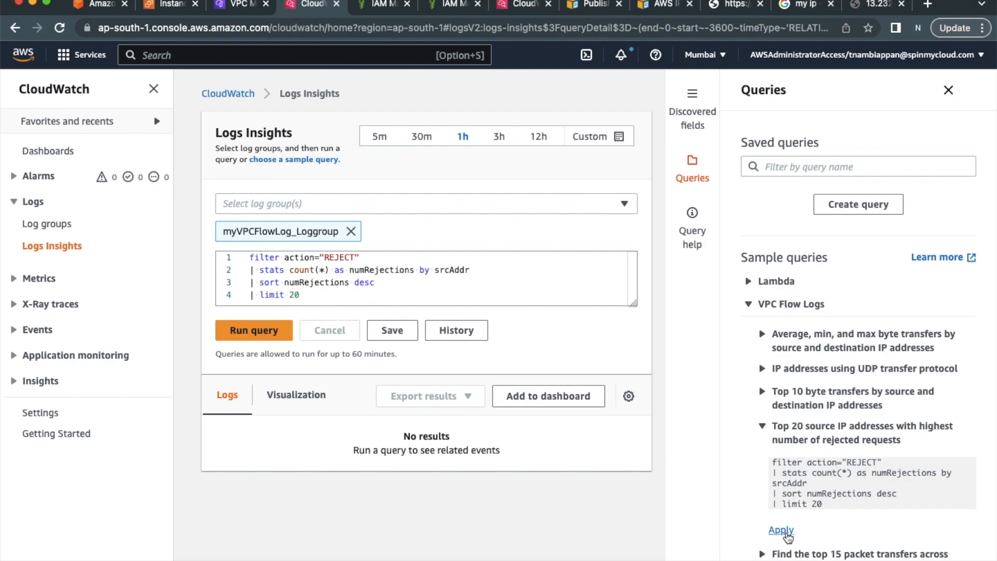
click(262, 335)
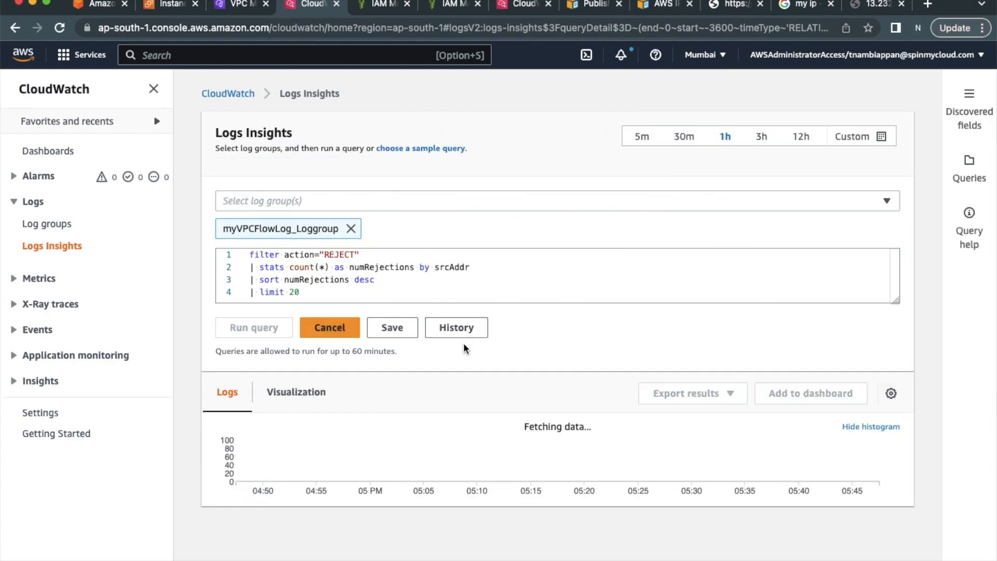
Widen the srcAddr column, review the rejections per source address, and compare the top address with the computer's public IP.
scroll(463, 343, down, 4)
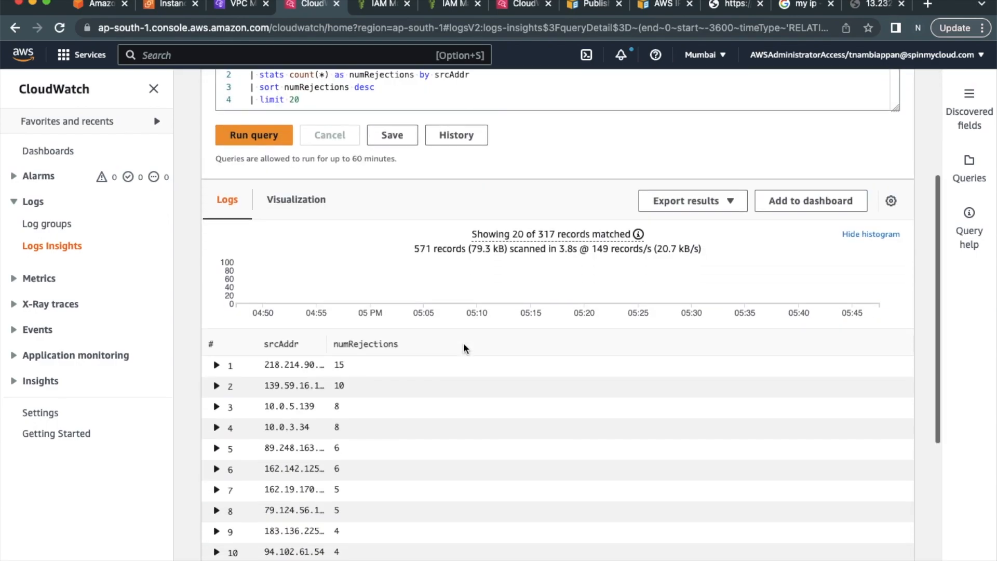
drag(330, 344, 404, 344)
click(452, 348)
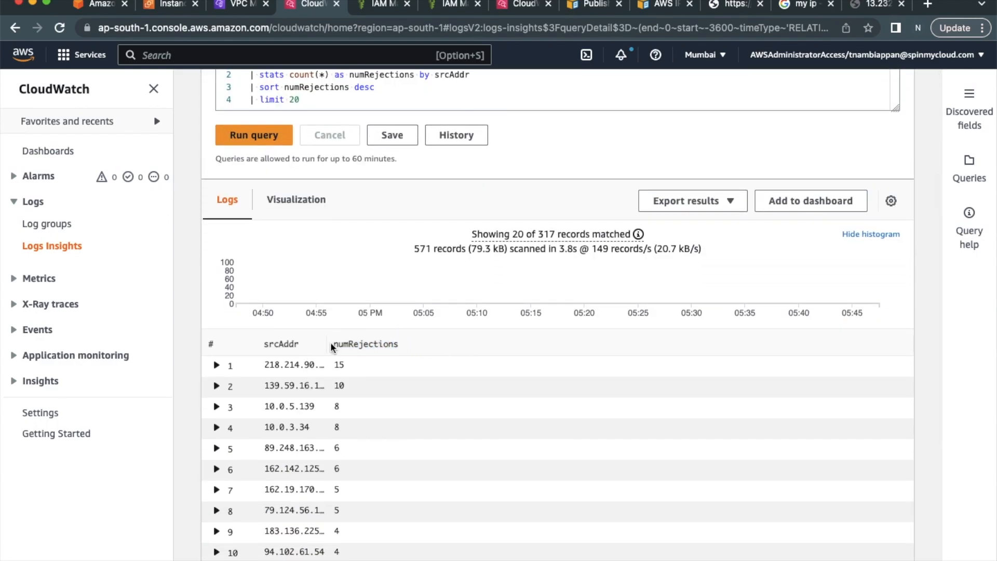
drag(327, 344, 398, 344)
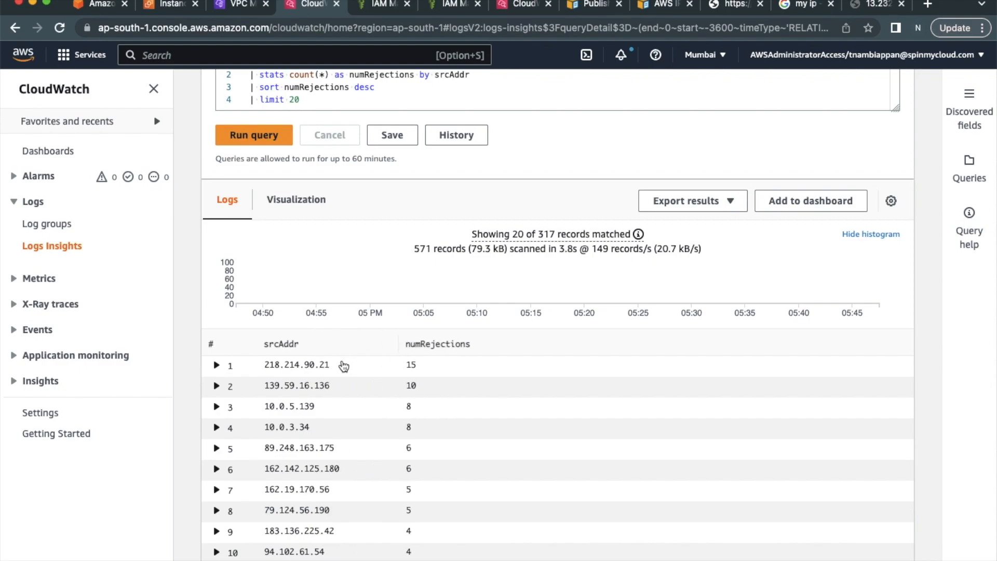
scroll(329, 416, down, 3)
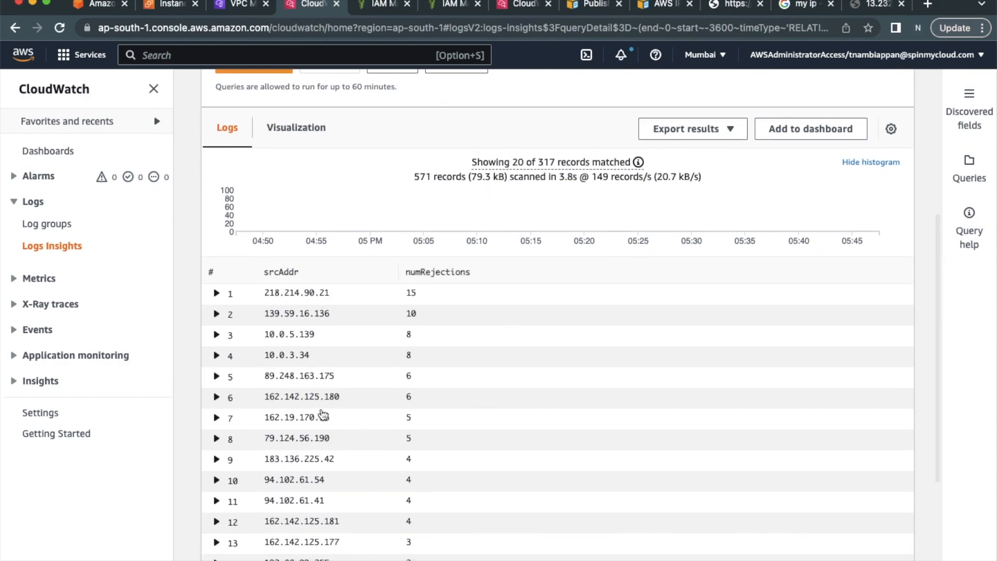
scroll(329, 468, down, 2)
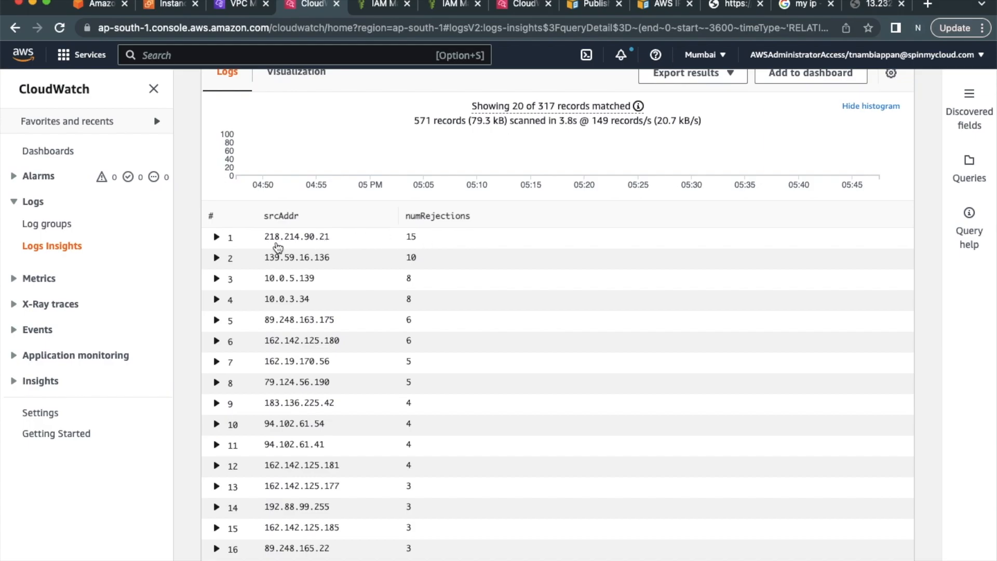
click(802, 6)
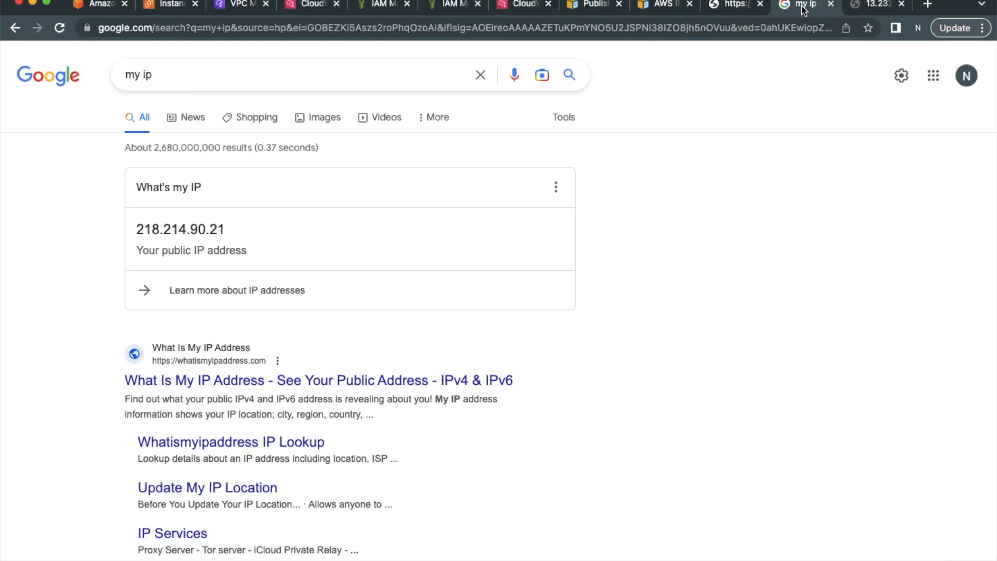
Reload the server's web page at 13.232.210.157 and switch to ApplicationServer2's instance summary.
click(876, 6)
key(super+r)
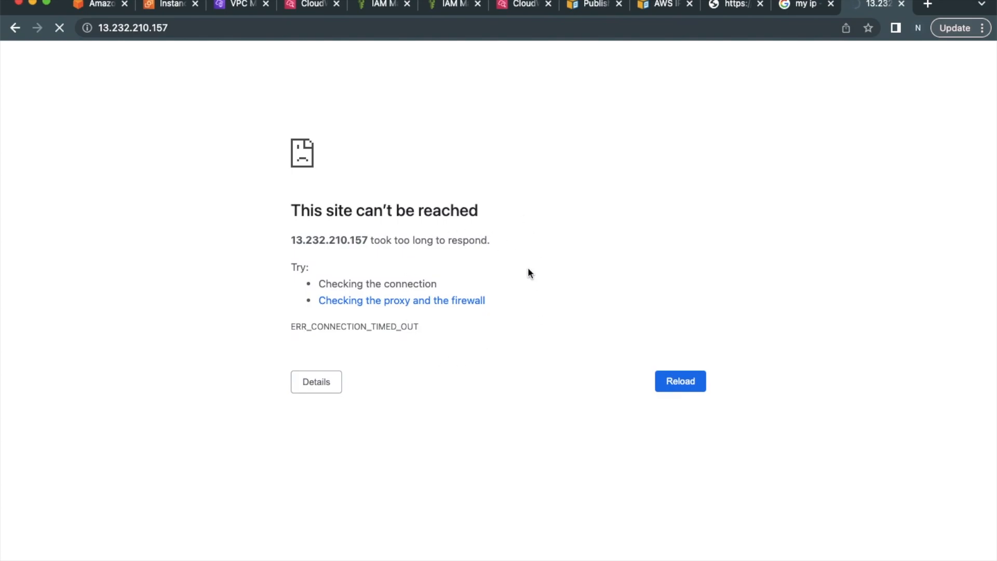
click(169, 5)
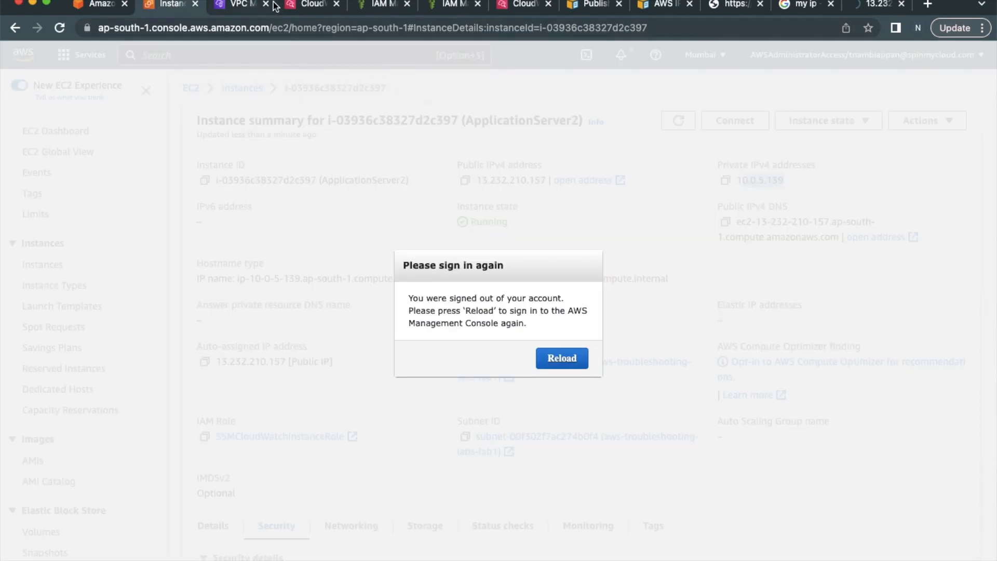
Reload the signed-out VPC details page and ApplicationServer2's EC2 instance summary to restore both console sessions.
click(243, 5)
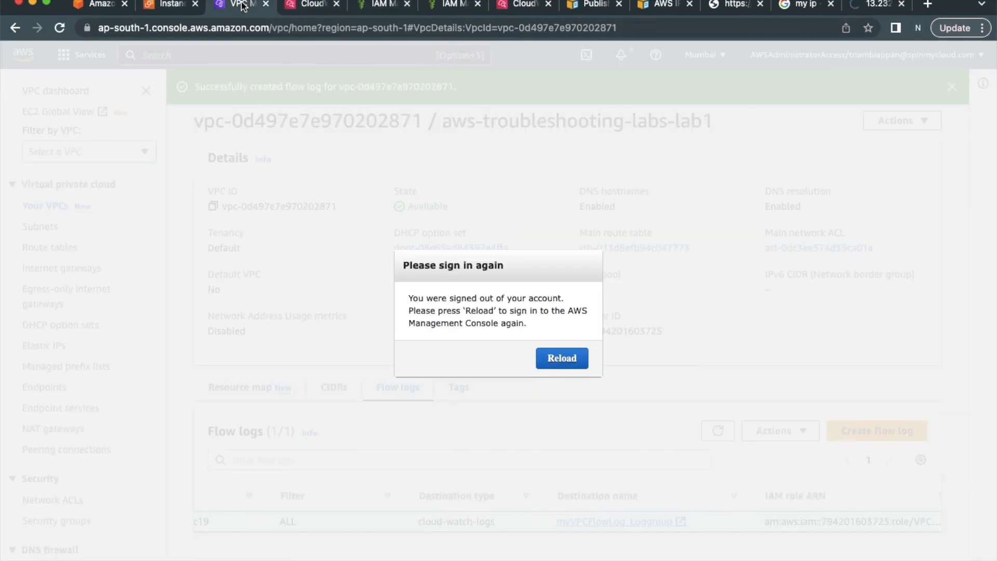
click(572, 360)
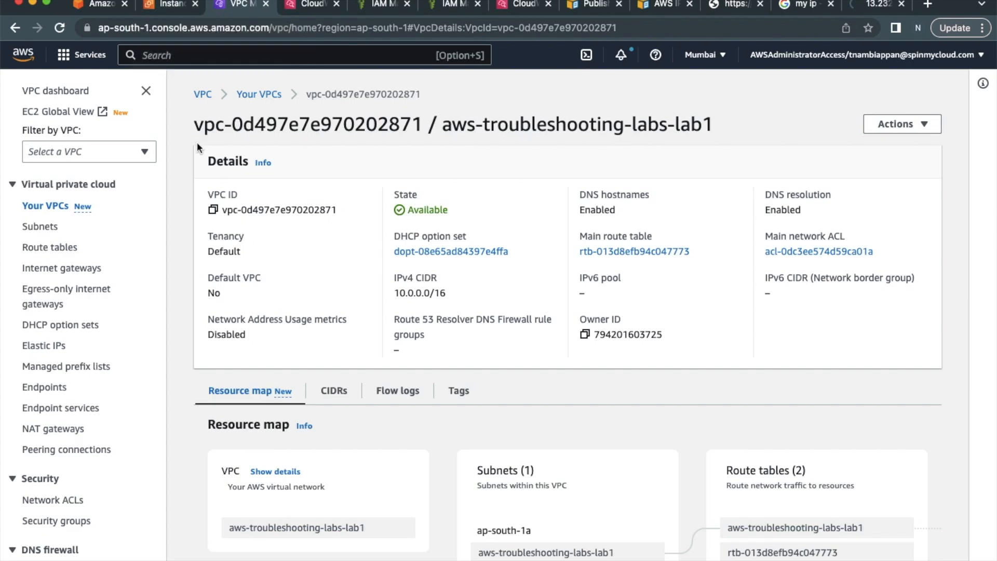
click(163, 6)
click(559, 361)
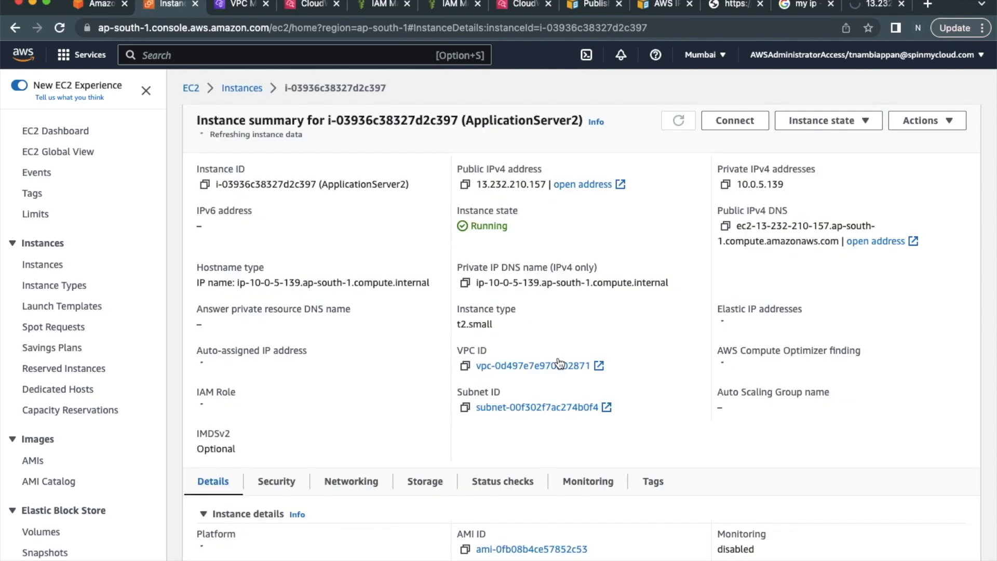
Examine ApplicationServer2's security details, including its security group and its inbound and outbound rules.
scroll(383, 378, down, 1)
scroll(383, 377, down, 3)
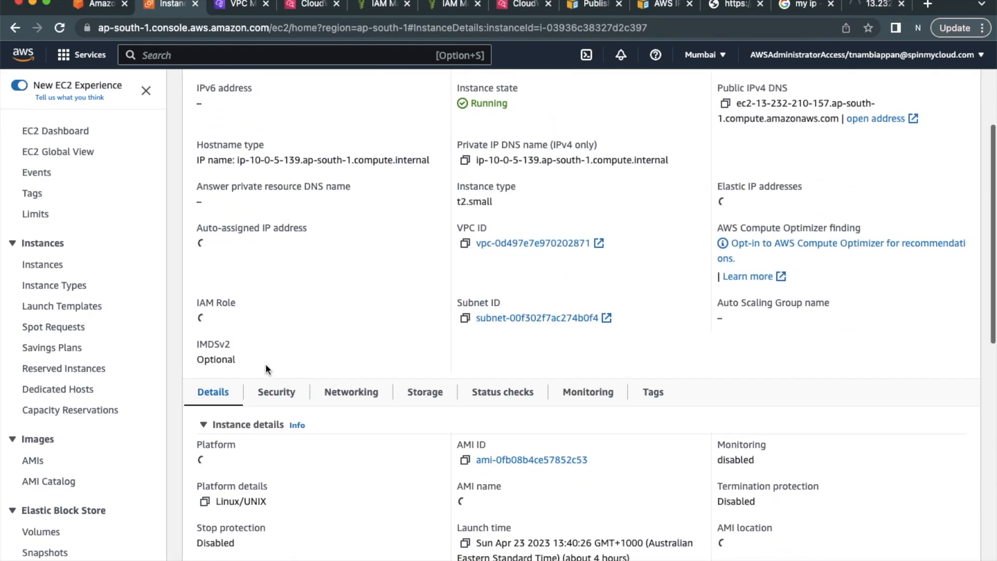
click(276, 395)
scroll(374, 393, down, 1)
scroll(374, 392, up, 5)
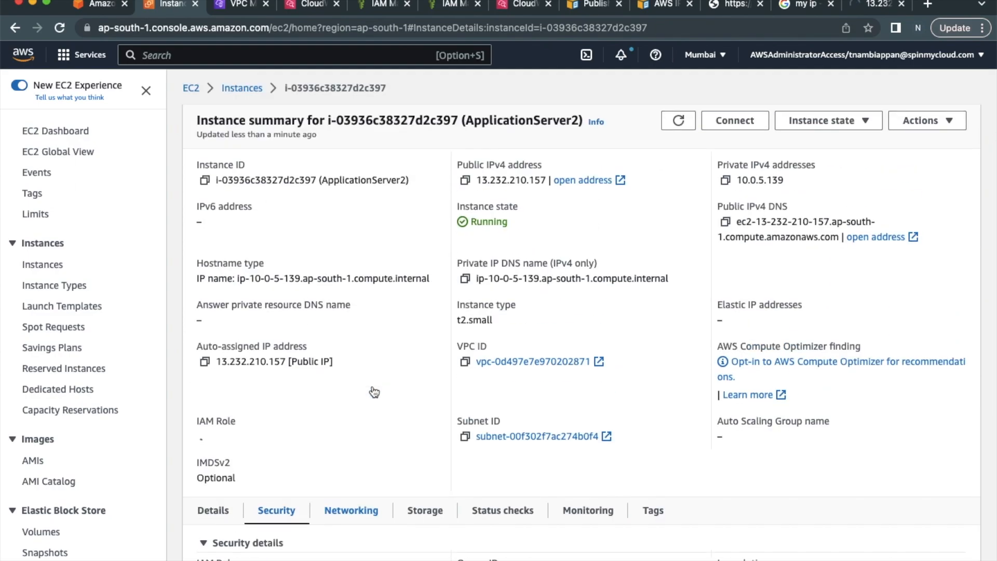
scroll(313, 441, down, 8)
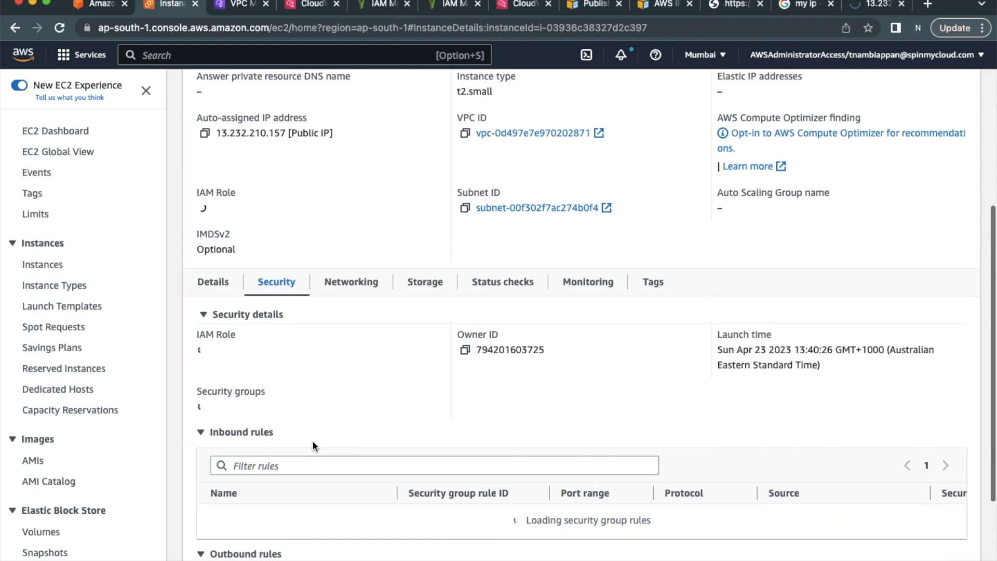
scroll(314, 444, down, 4)
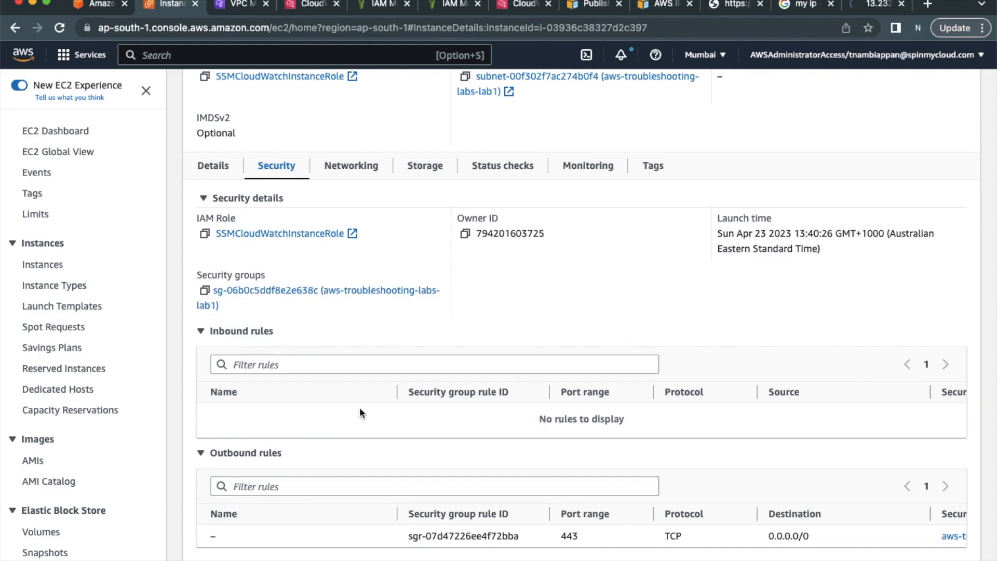
scroll(439, 431, down, 1)
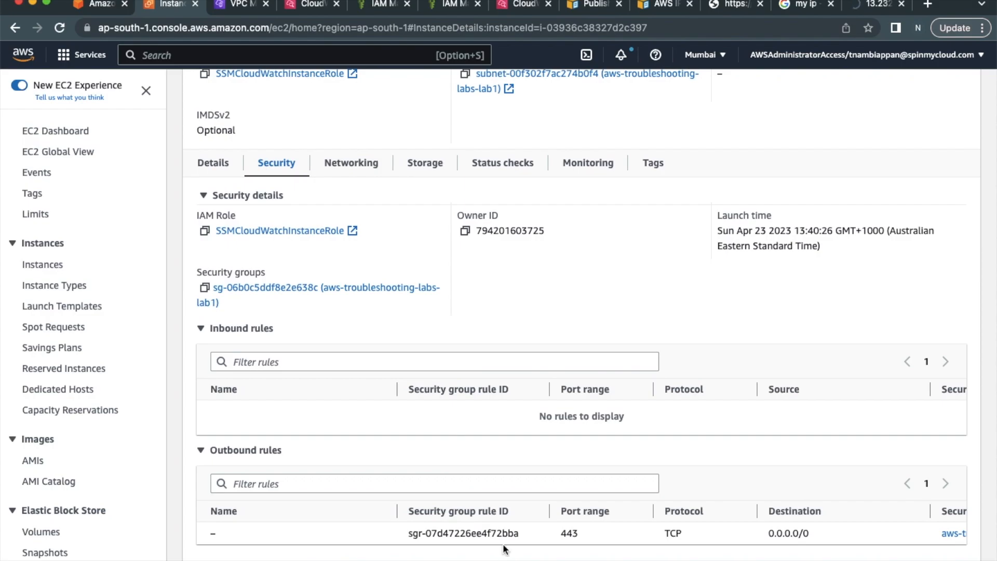
Open the instance's aws-troubleshooting-labs-lab1 security group for inbound rule editing and add a new rule.
click(295, 292)
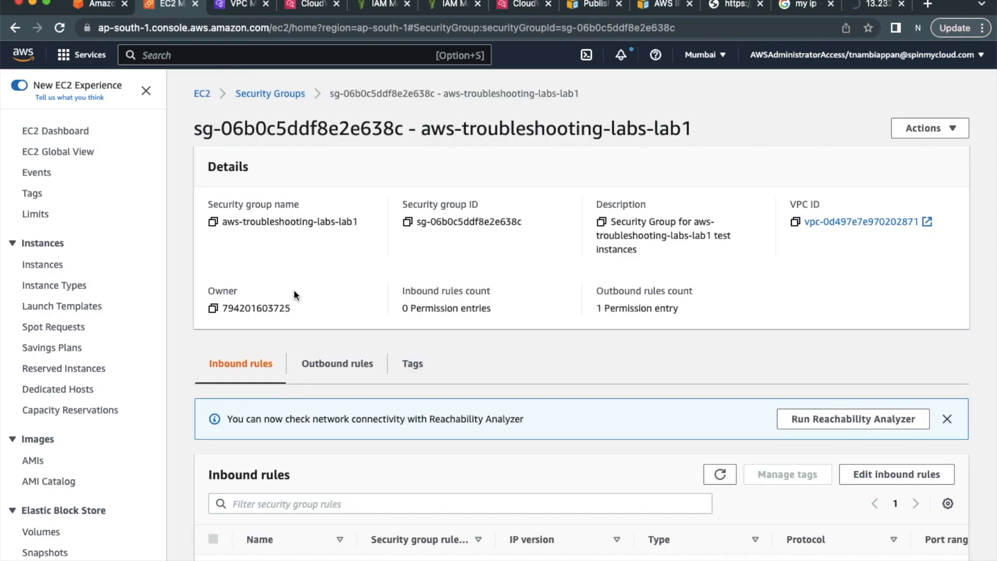
scroll(296, 312, down, 2)
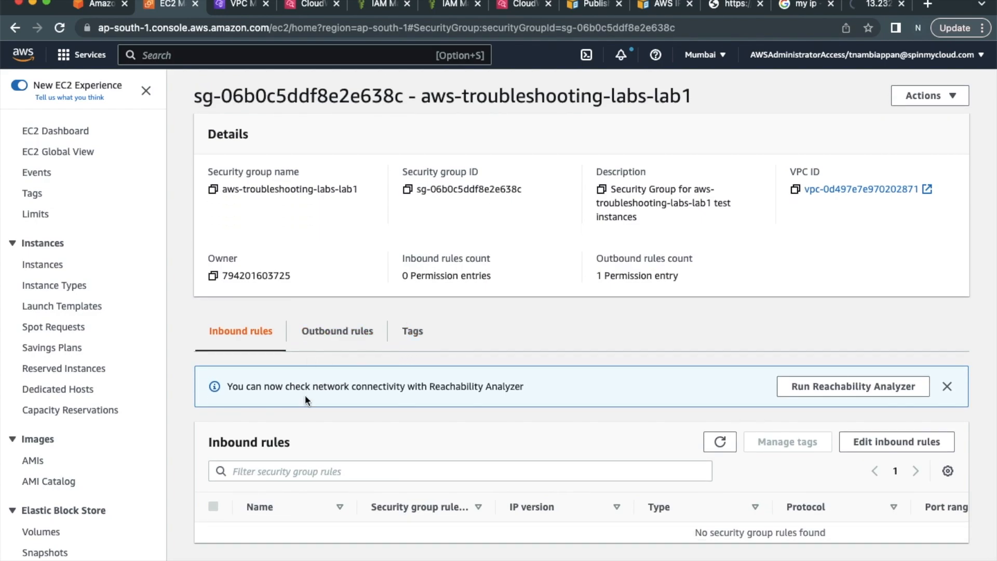
click(873, 442)
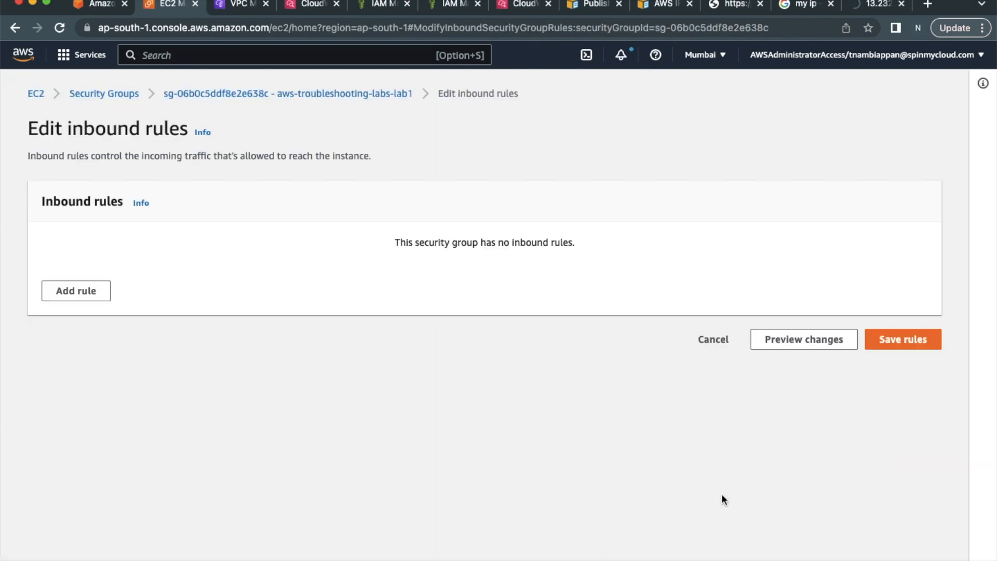
click(85, 293)
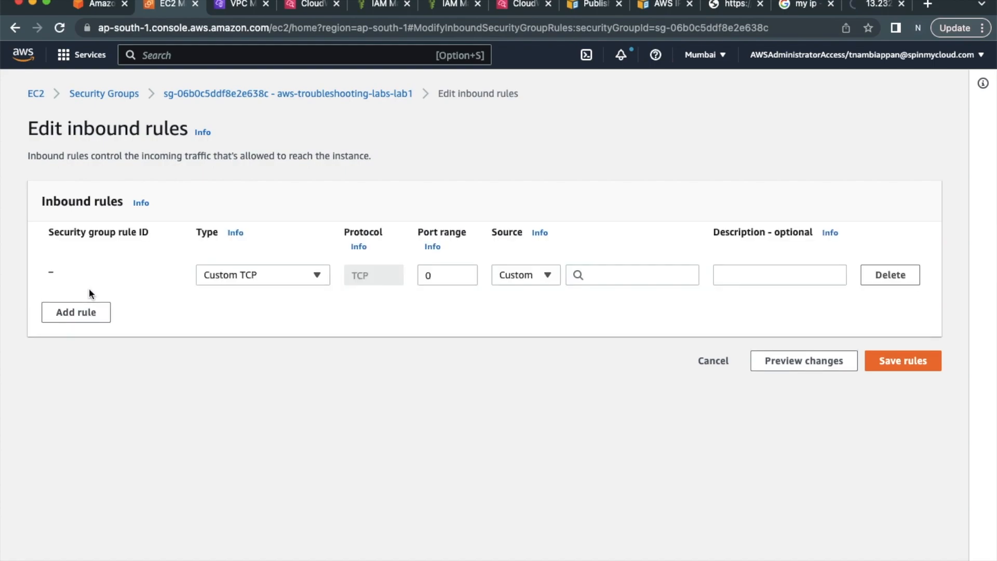
click(262, 275)
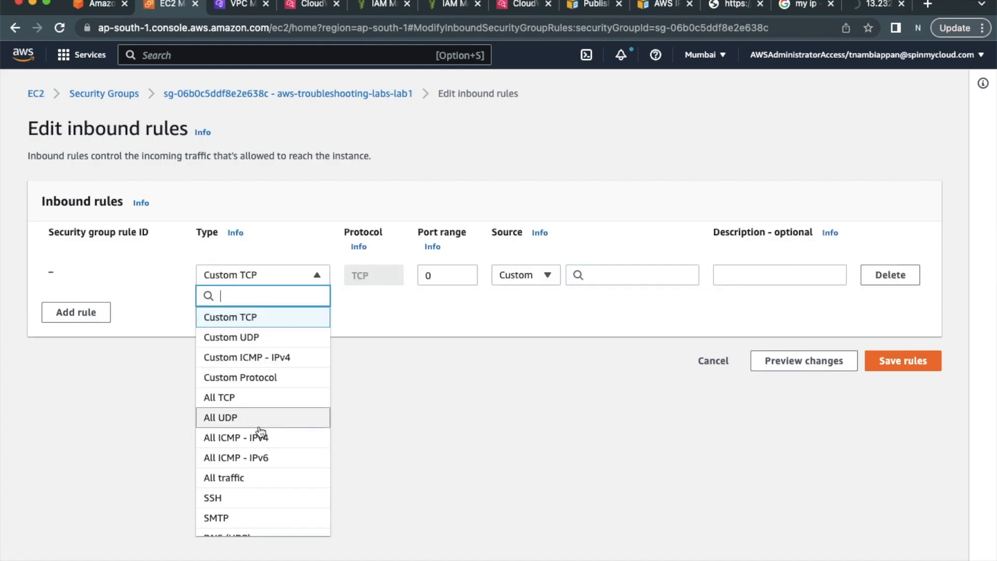
scroll(261, 432, down, 3)
scroll(260, 432, down, 3)
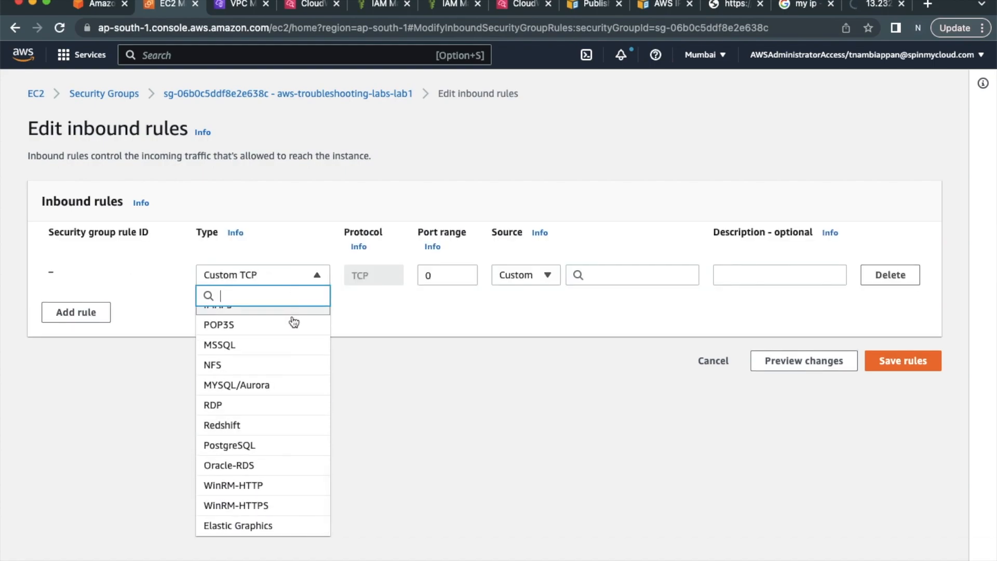
click(376, 316)
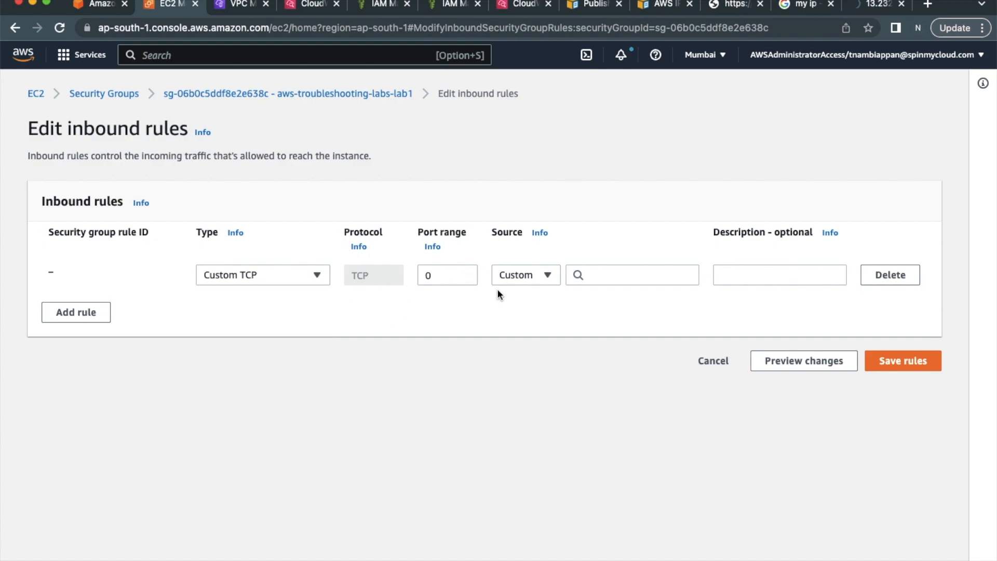
Set the Custom TCP rule to port 80 with source My IP and description TestConnection, and save the inbound rules.
click(452, 276)
key(BackSpace)
text(80)
click(481, 301)
click(544, 278)
click(538, 387)
click(777, 270)
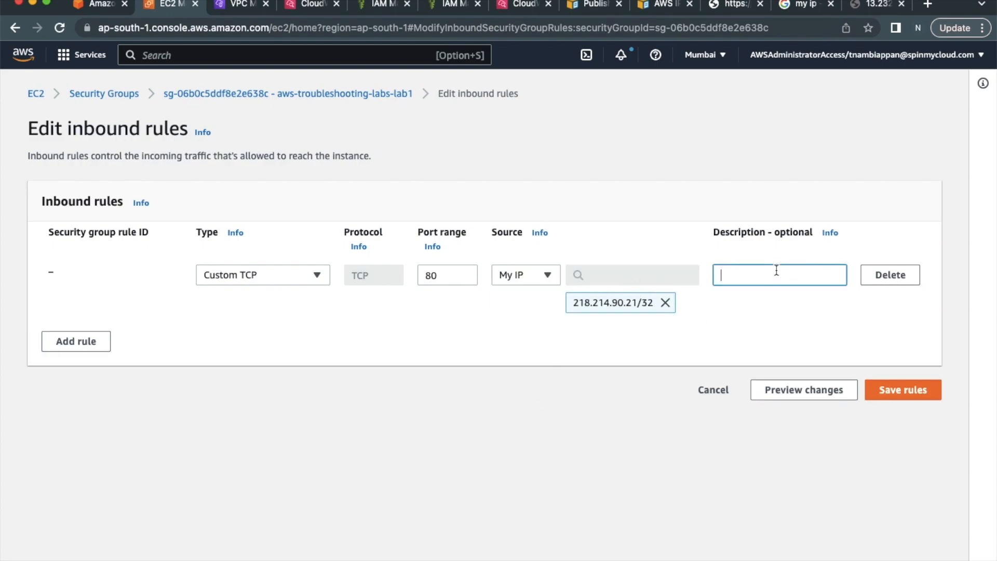
text(TestConnection)
click(908, 395)
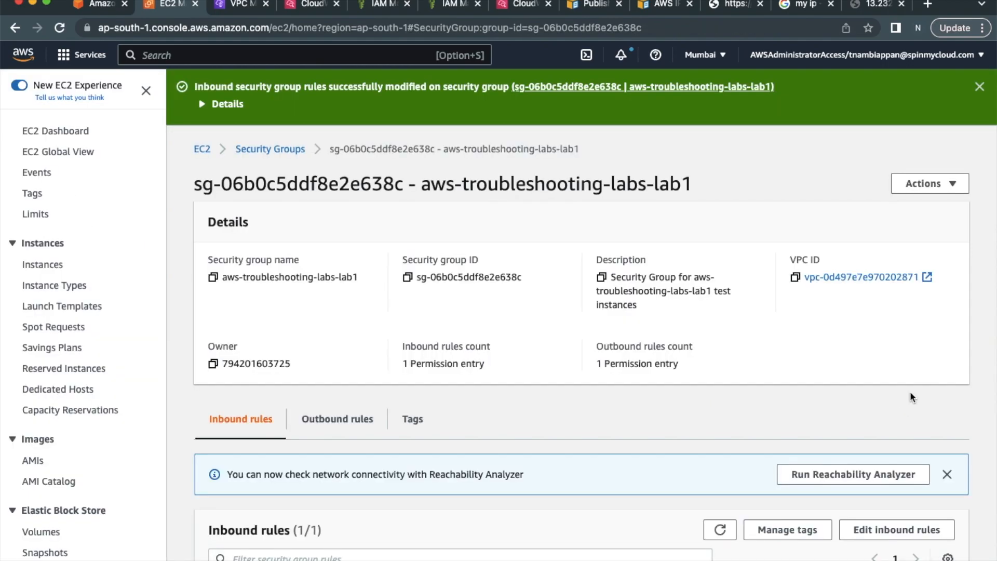
scroll(597, 370, down, 3)
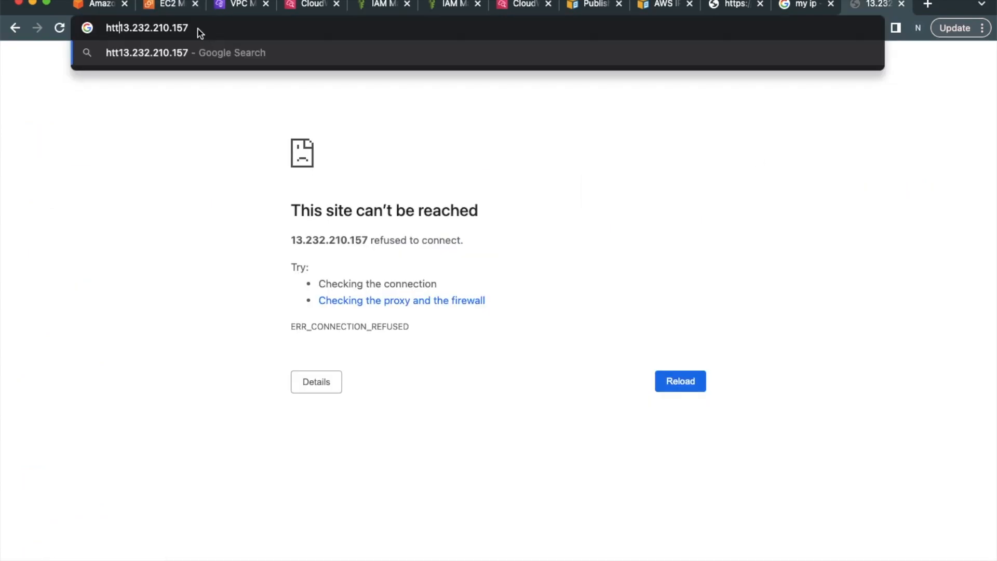
text(p://13.232.210.157)
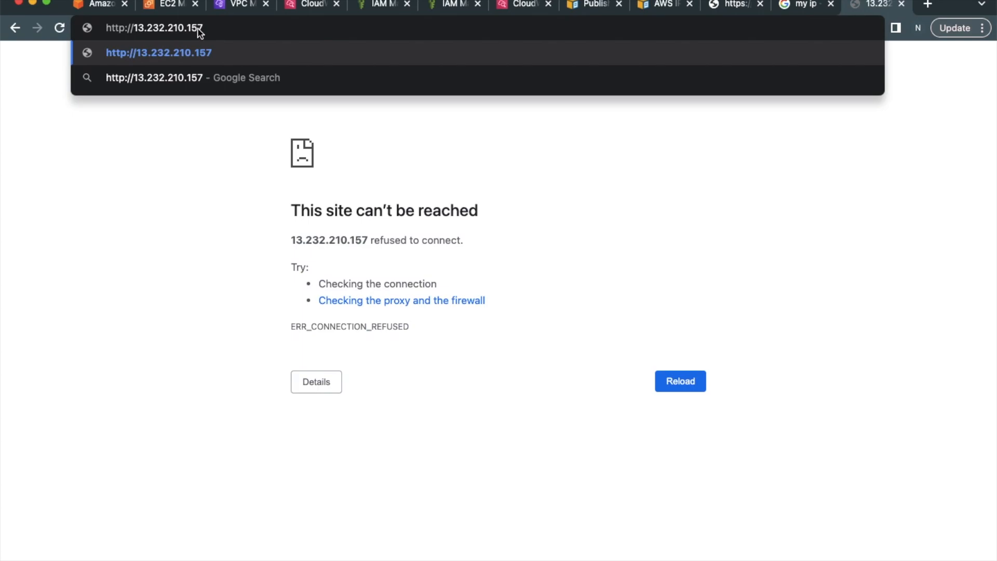
key(Return)
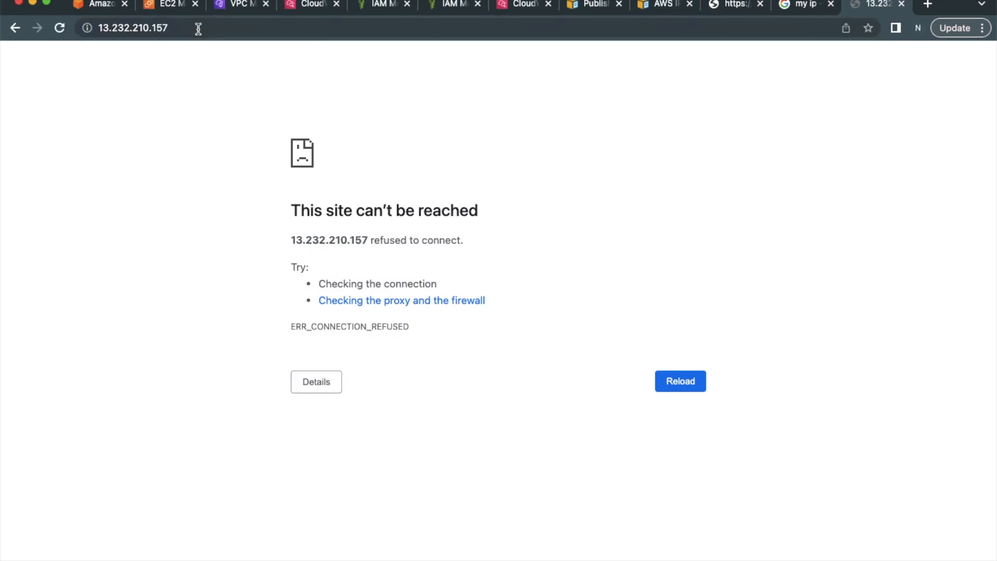
click(688, 382)
click(688, 382)
click(688, 382)
click(688, 382)
click(688, 382)
Go back to CloudWatch Logs Insights and choose myVPCFlowLog_Loggroup as the log group to query.
click(314, 6)
click(72, 249)
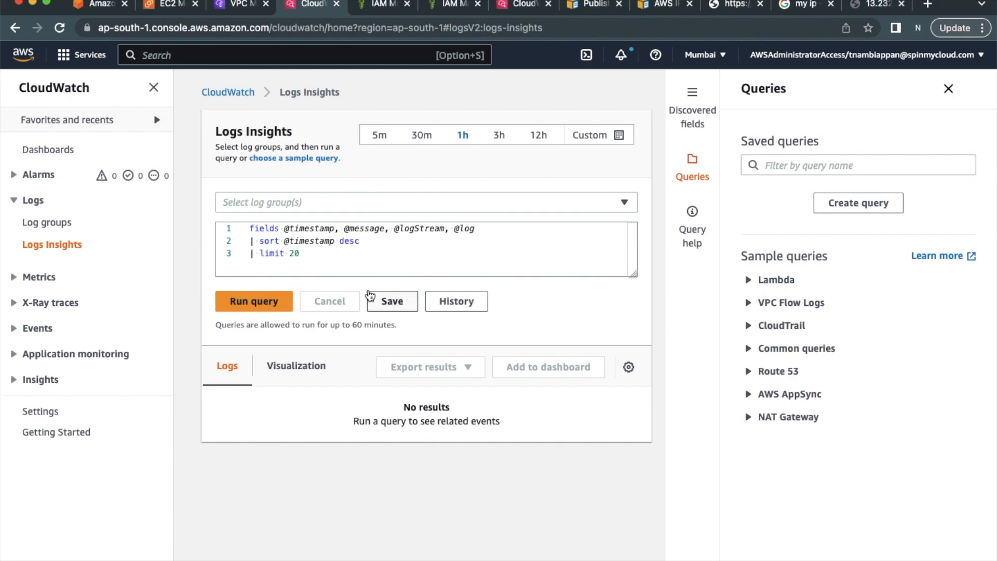
click(431, 202)
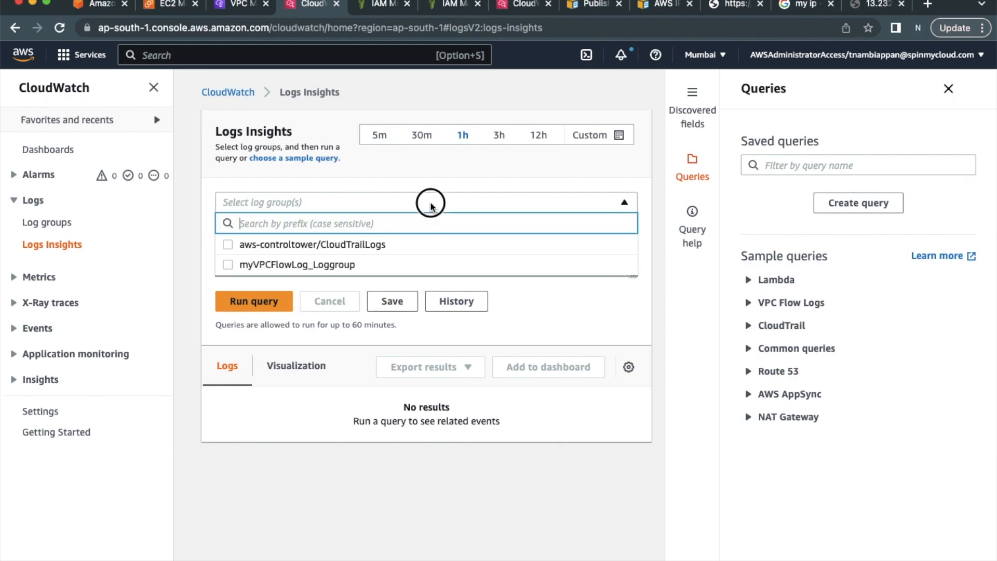
click(374, 267)
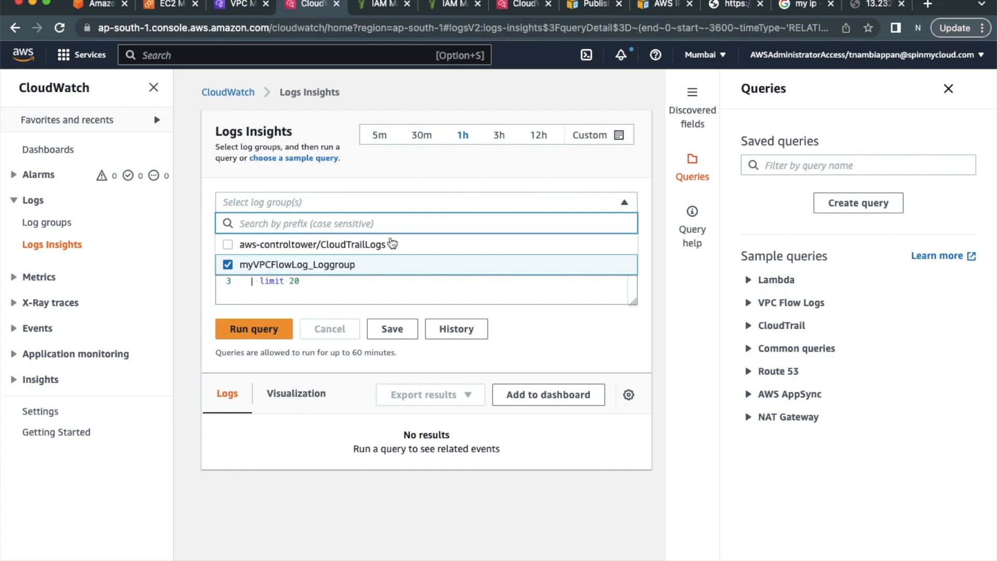
click(551, 347)
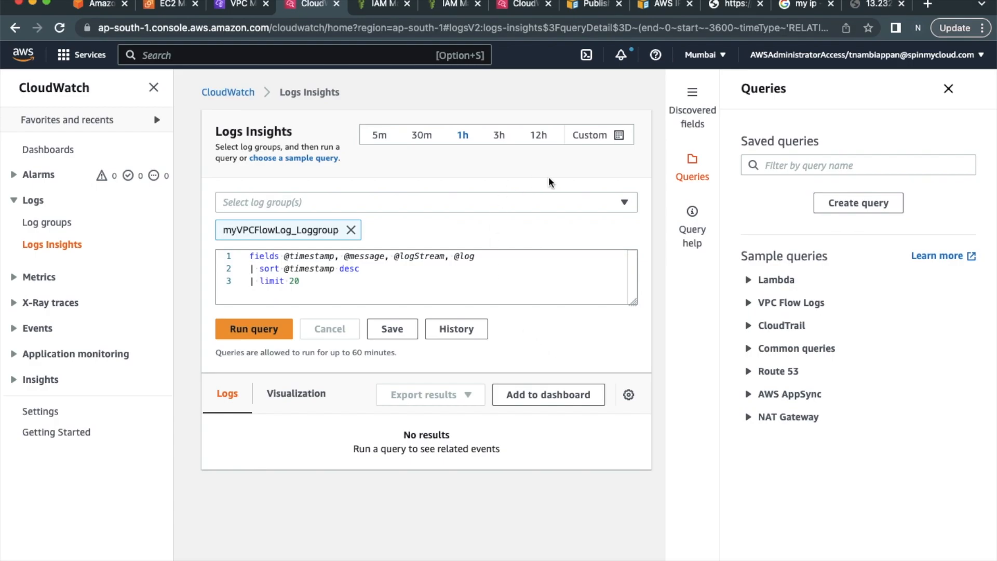
Expand the VPC Flow Logs sample queries and start editing the default query on its fields line.
click(792, 304)
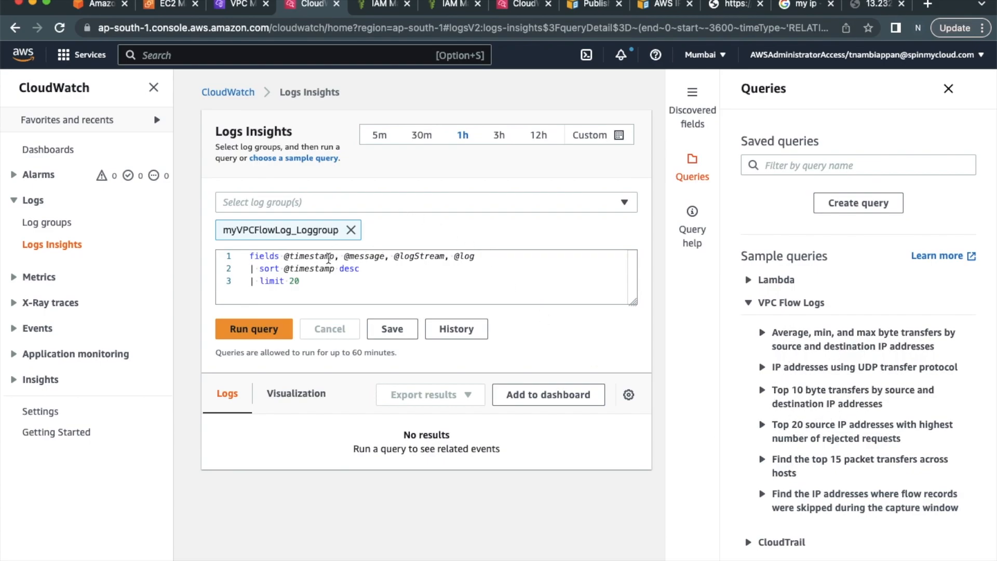
click(329, 258)
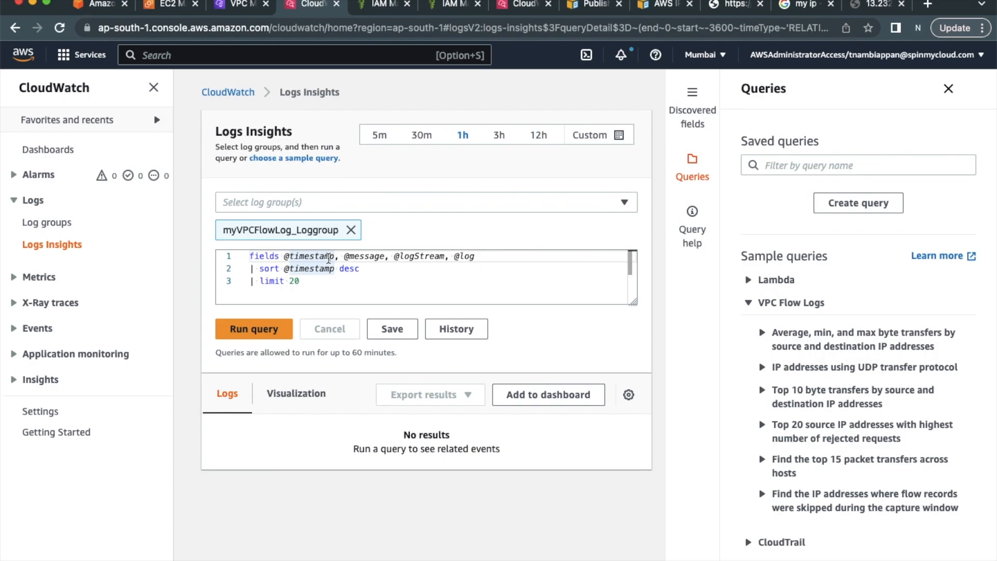